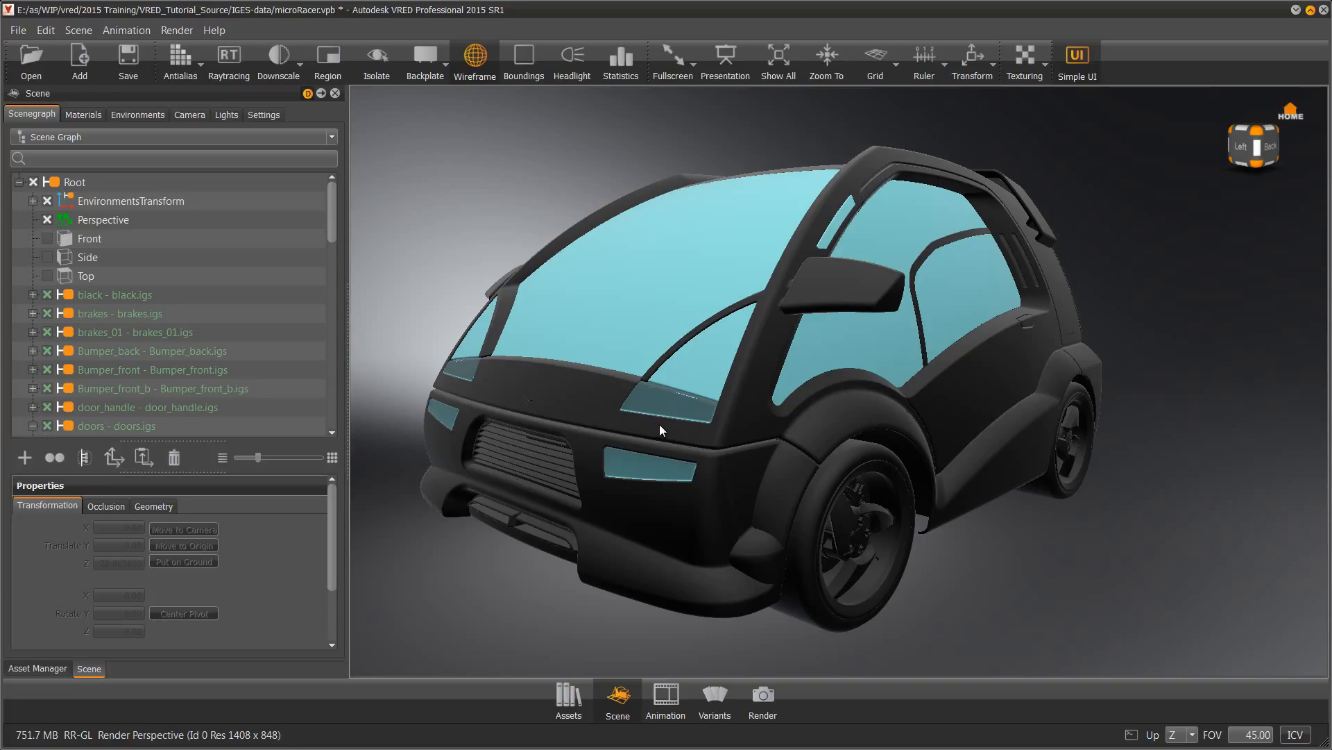
Select all car parts using the first black RGB(0,0,0) material and highlight its name
{"action": "left_click", "coordinate": [91, 117]}
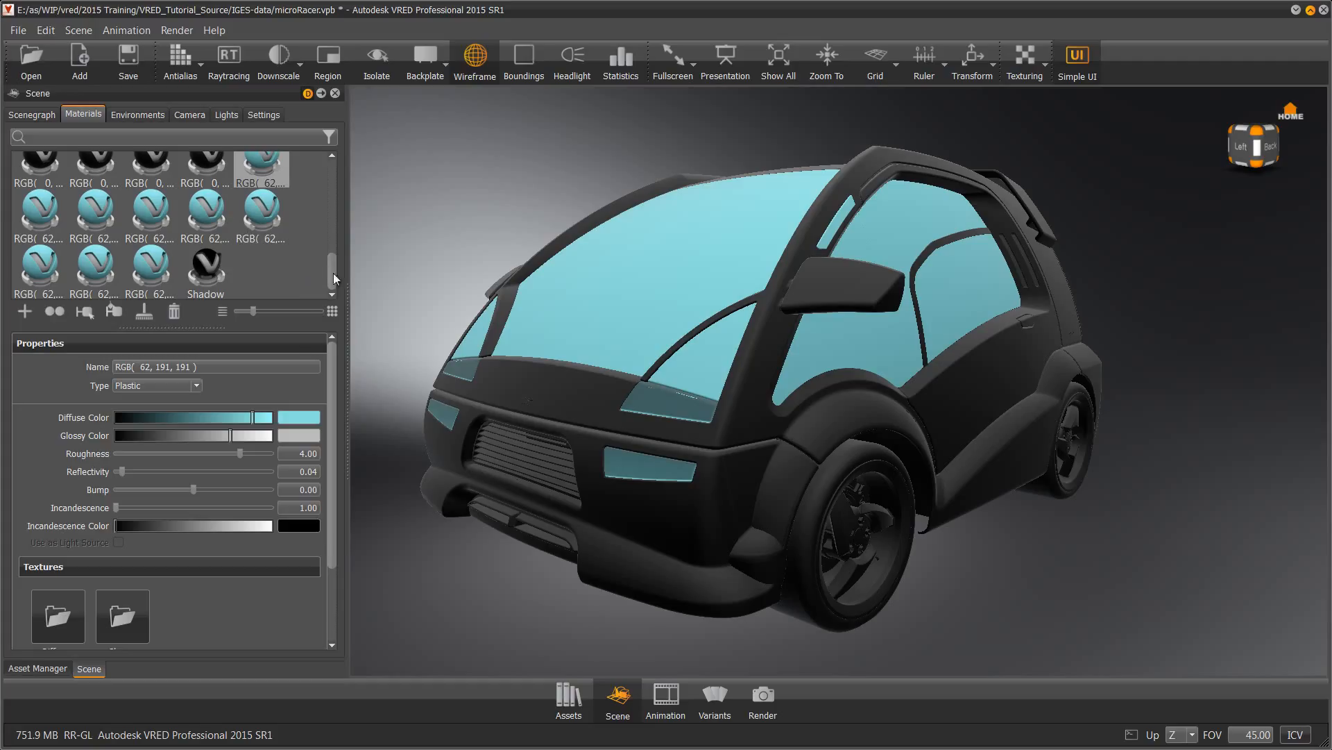
{"action": "left_click_drag", "start_coordinate": [331, 277], "coordinate": [333, 173]}
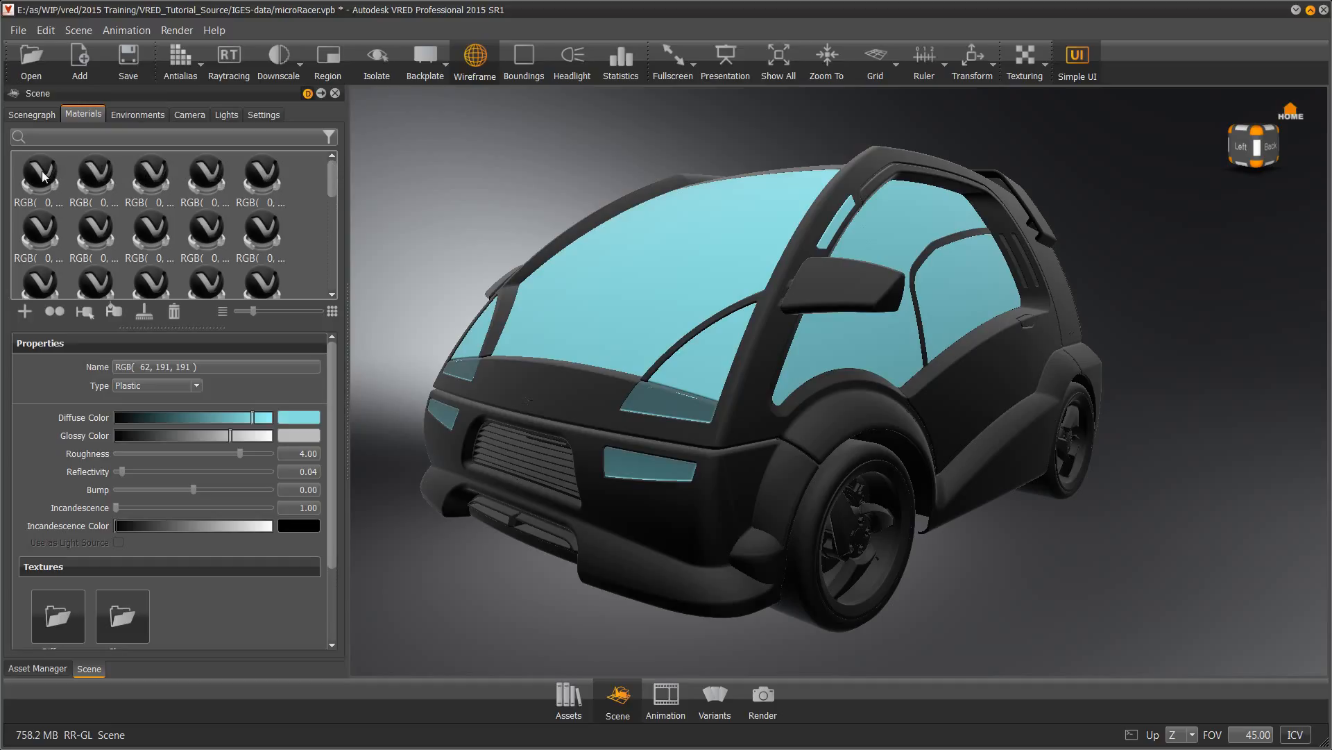
{"action": "mouse_move", "coordinate": [42, 174]}
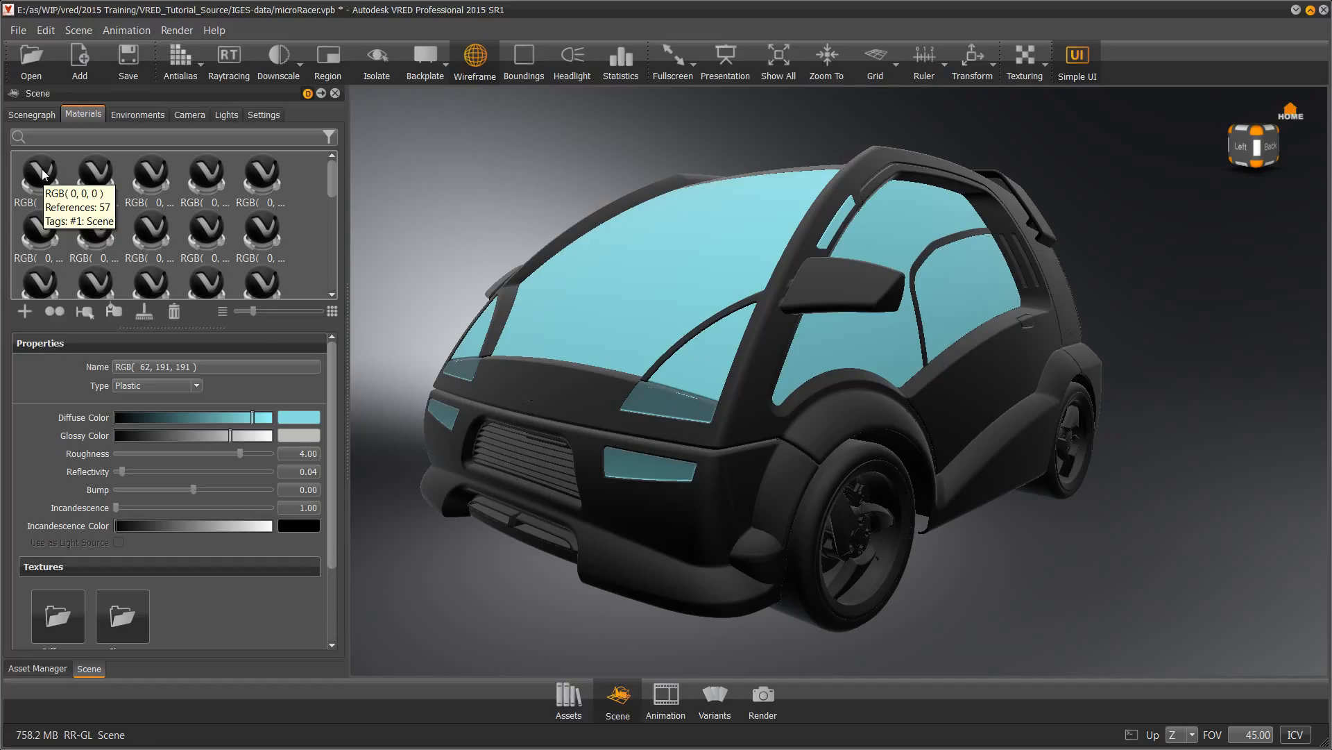
{"action": "right_click", "coordinate": [42, 172]}
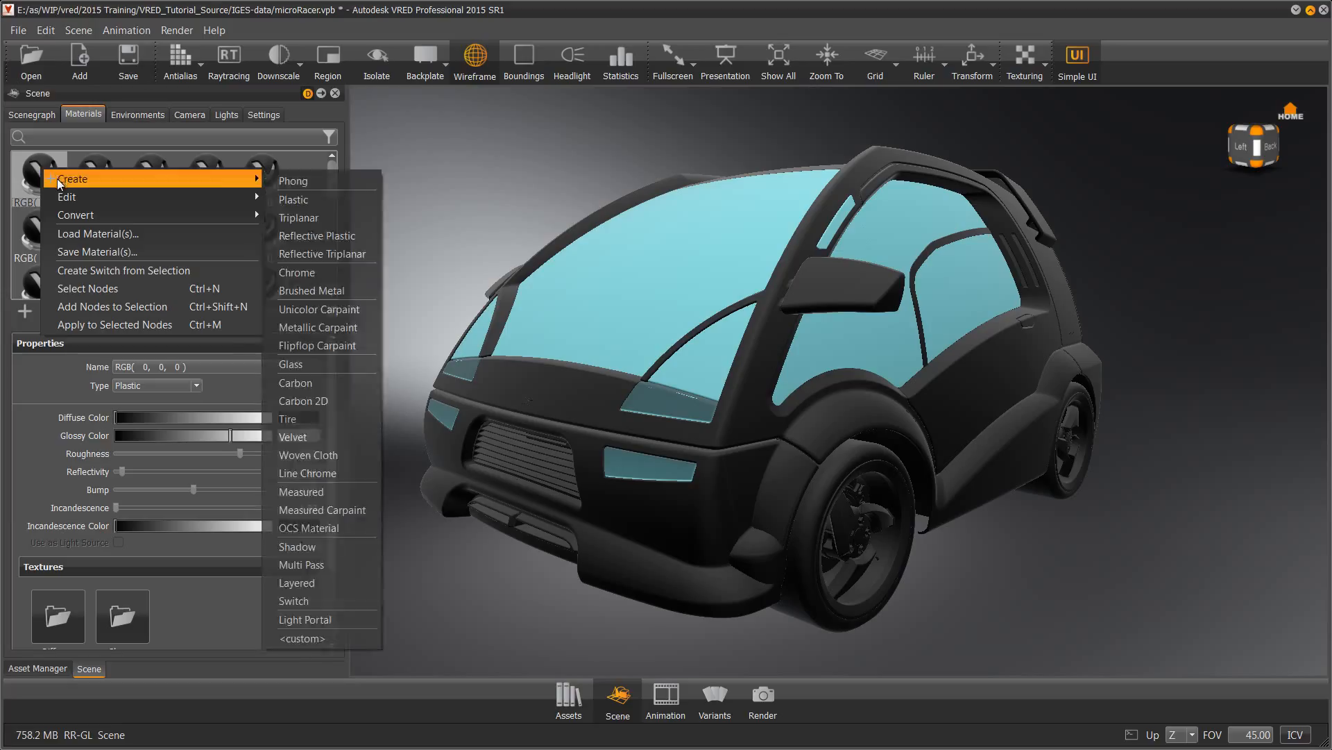
{"action": "left_click", "coordinate": [84, 290]}
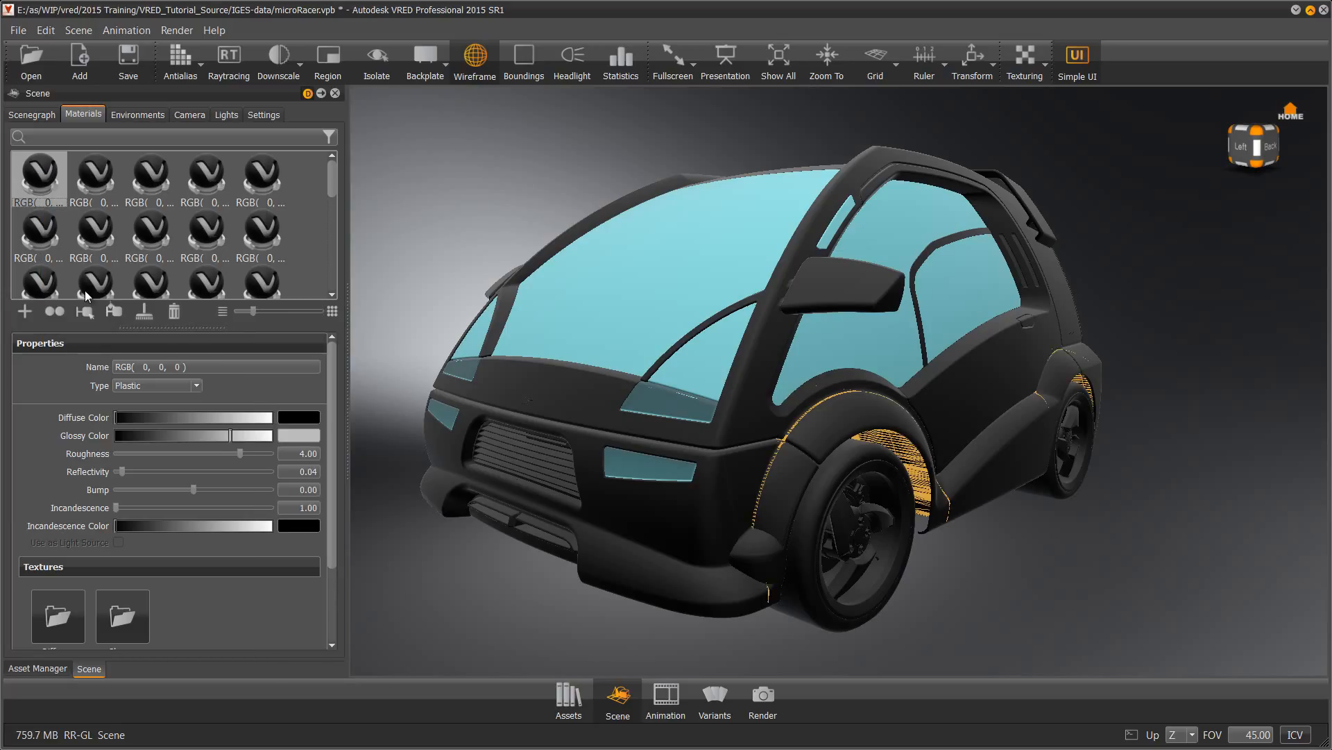
{"action": "left_click_drag", "start_coordinate": [116, 367], "coordinate": [276, 376]}
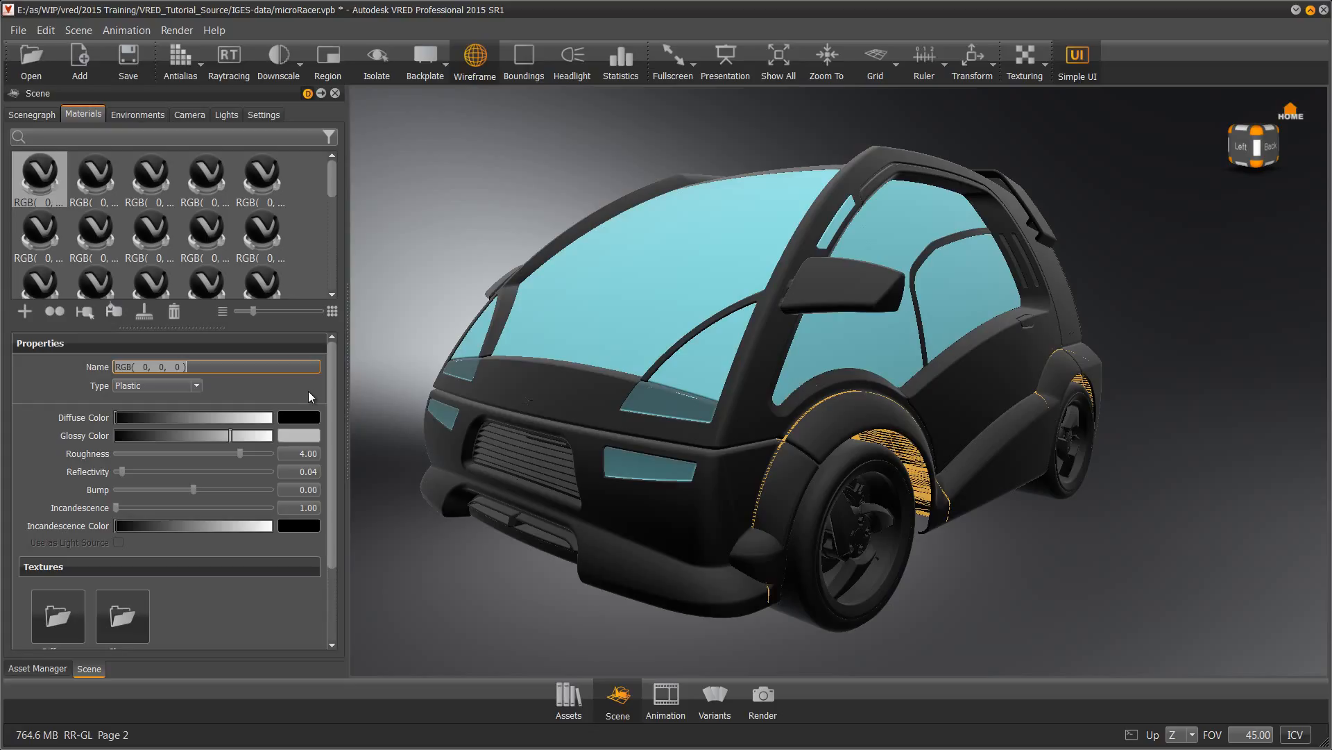
Rename the material 'black', lighten its diffuse to very dark grey, and darken its glossy colour
{"action": "type", "text": "black"}
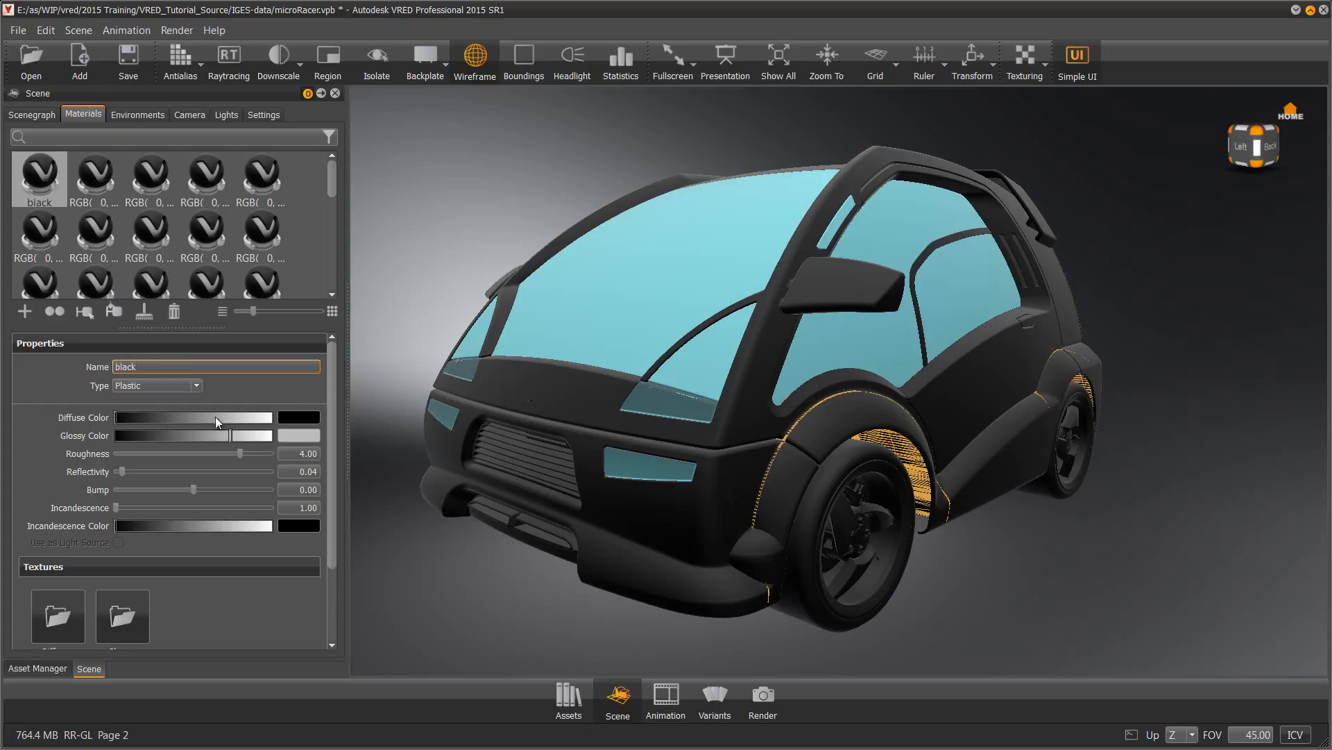
{"action": "left_click", "coordinate": [301, 419]}
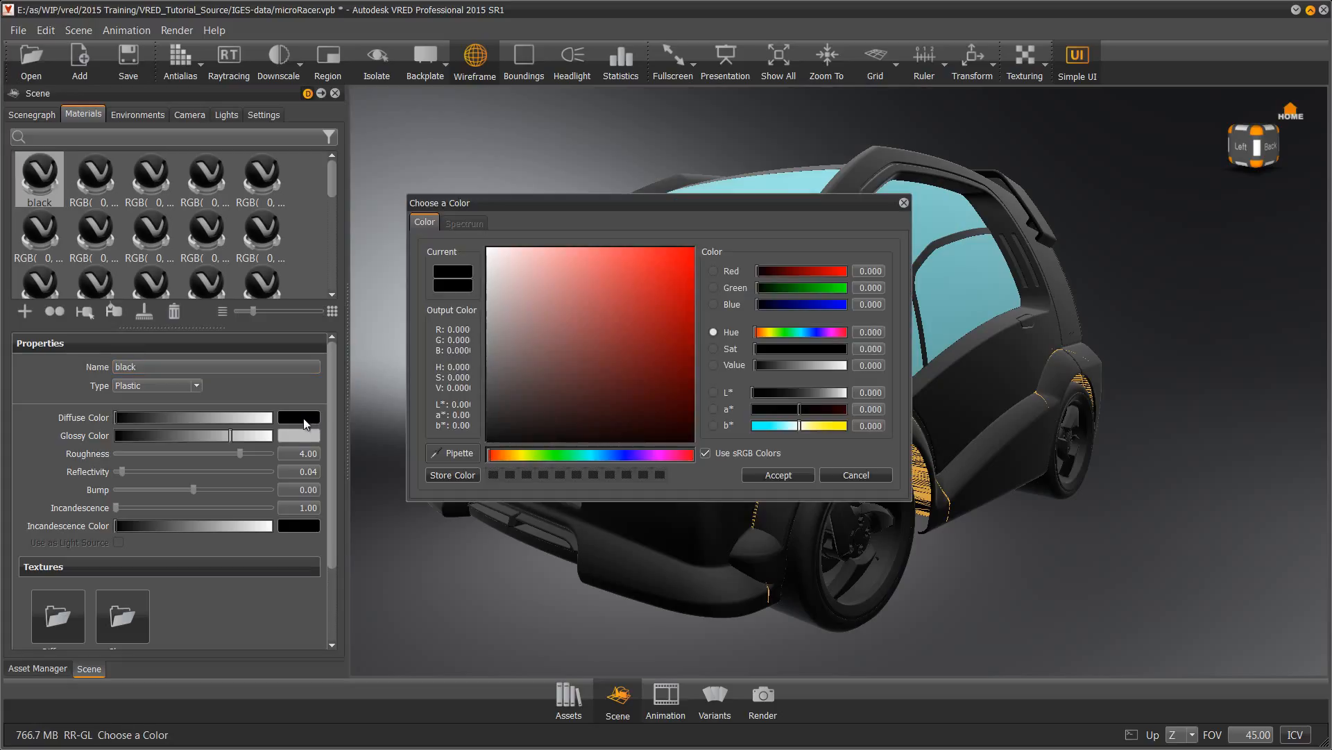
{"action": "left_click_drag", "start_coordinate": [494, 434], "coordinate": [476, 432]}
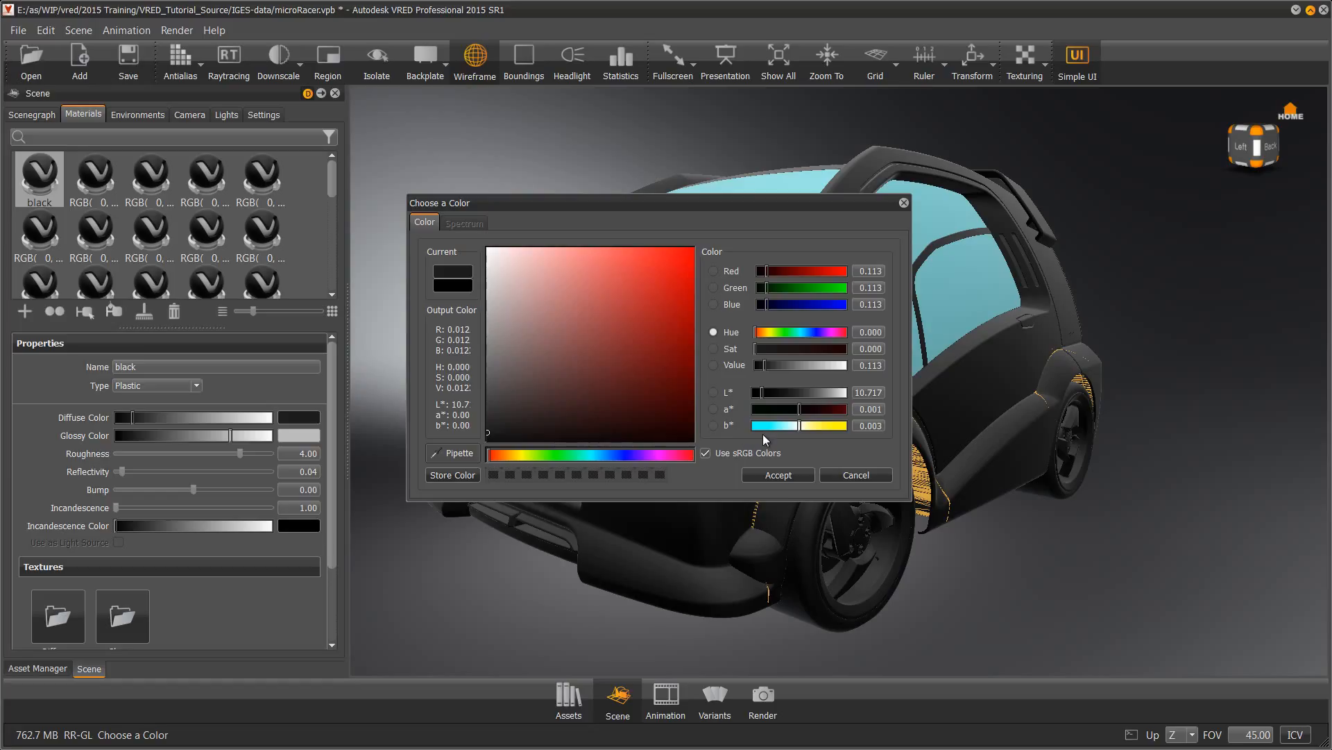
{"action": "left_click", "coordinate": [779, 476]}
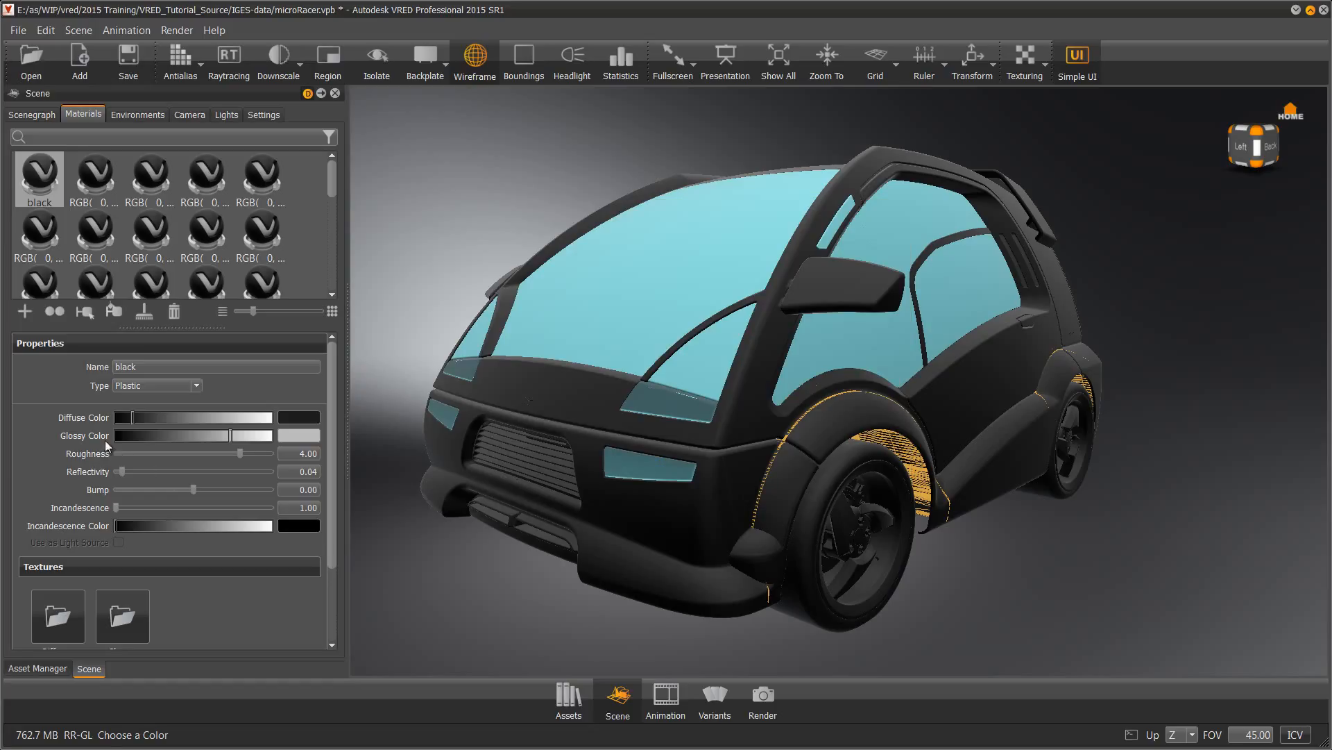
{"action": "left_click_drag", "start_coordinate": [235, 439], "coordinate": [156, 439]}
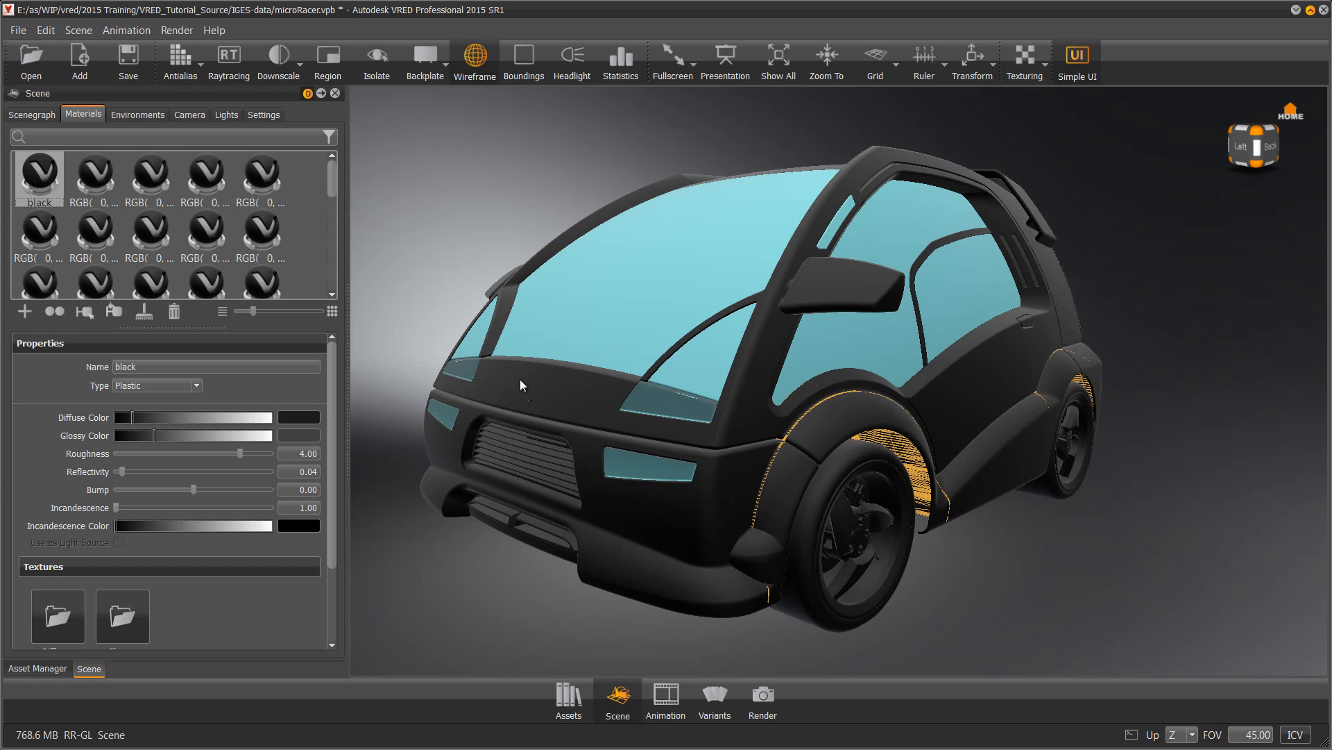
Pick the car hood to bring up the body's black material, used 609 times
{"action": "left_click", "coordinate": [562, 390]}
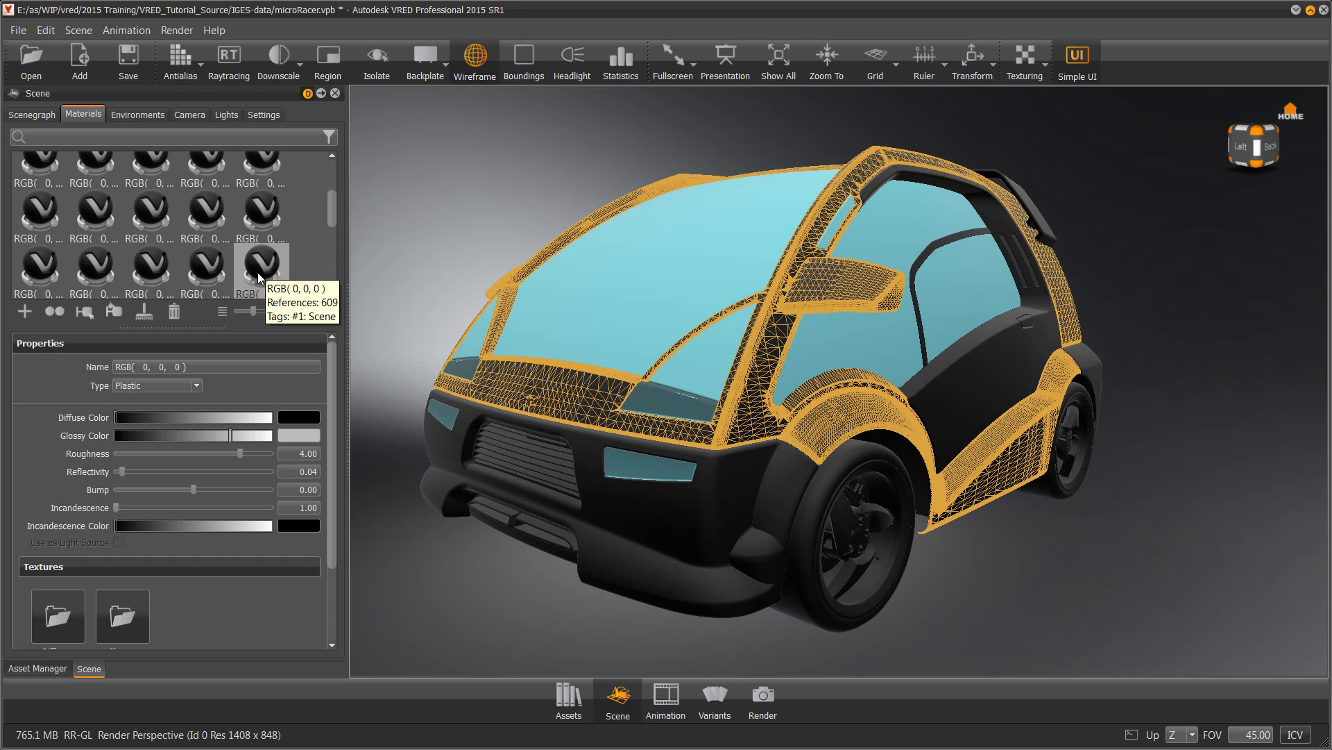
Make the body material a Unicolor Carpaint with a saturated orange base colour, and hide the wireframe
{"action": "left_click", "coordinate": [197, 385]}
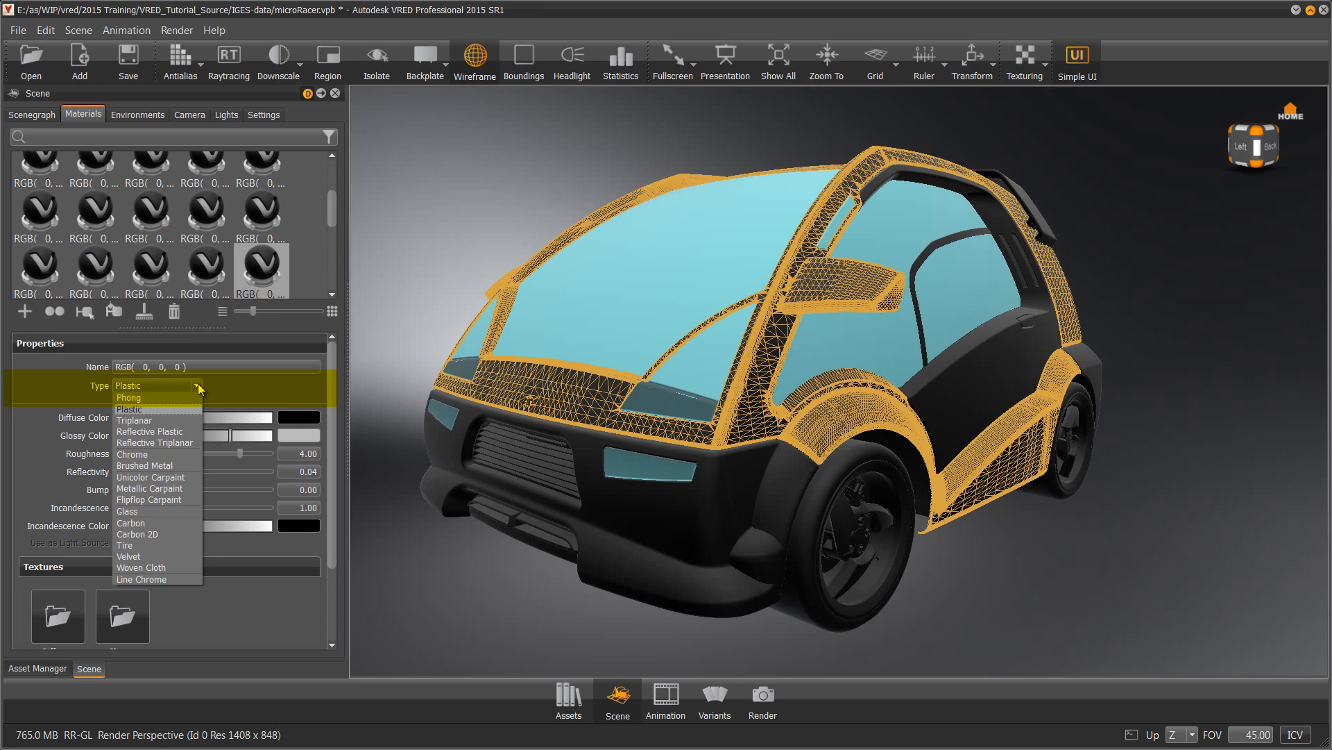
{"action": "left_click", "coordinate": [163, 477]}
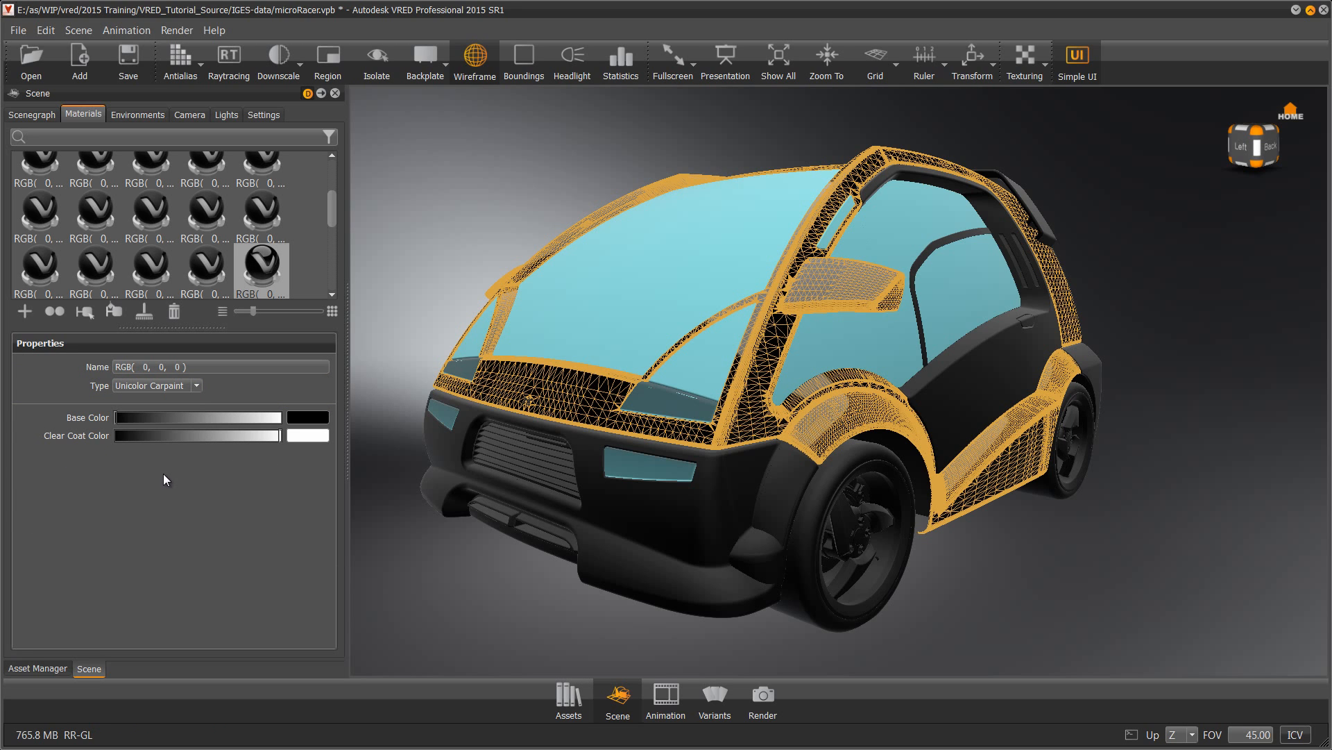
{"action": "left_click", "coordinate": [309, 417]}
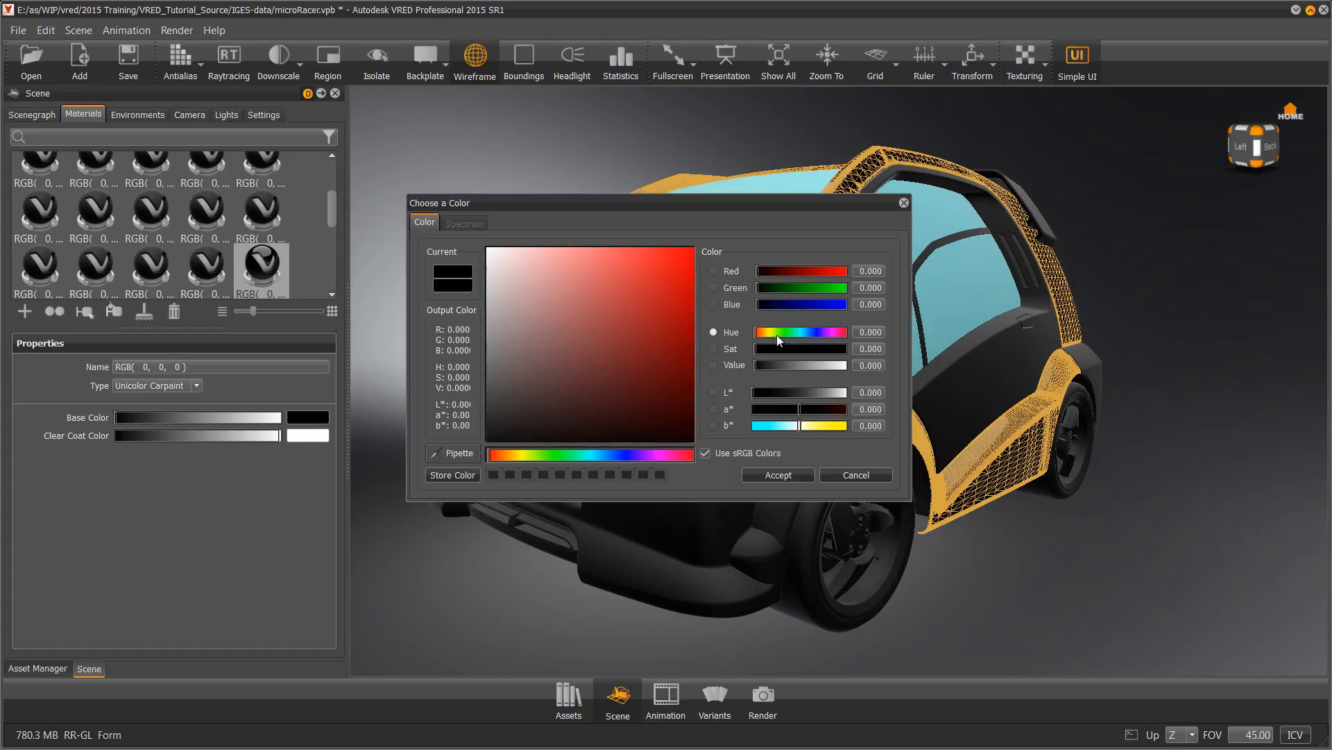
{"action": "left_click_drag", "start_coordinate": [777, 334], "coordinate": [760, 335]}
{"action": "left_click", "coordinate": [693, 249]}
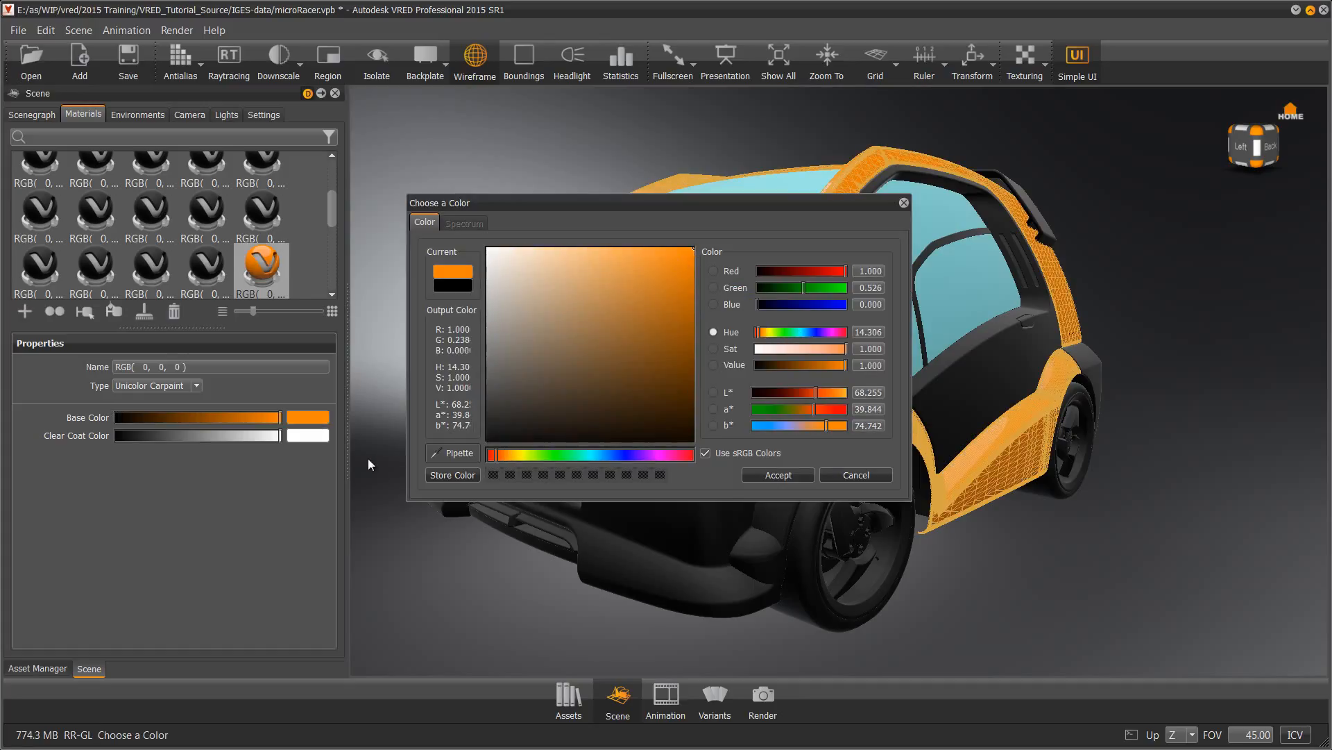
{"action": "left_click", "coordinate": [751, 475]}
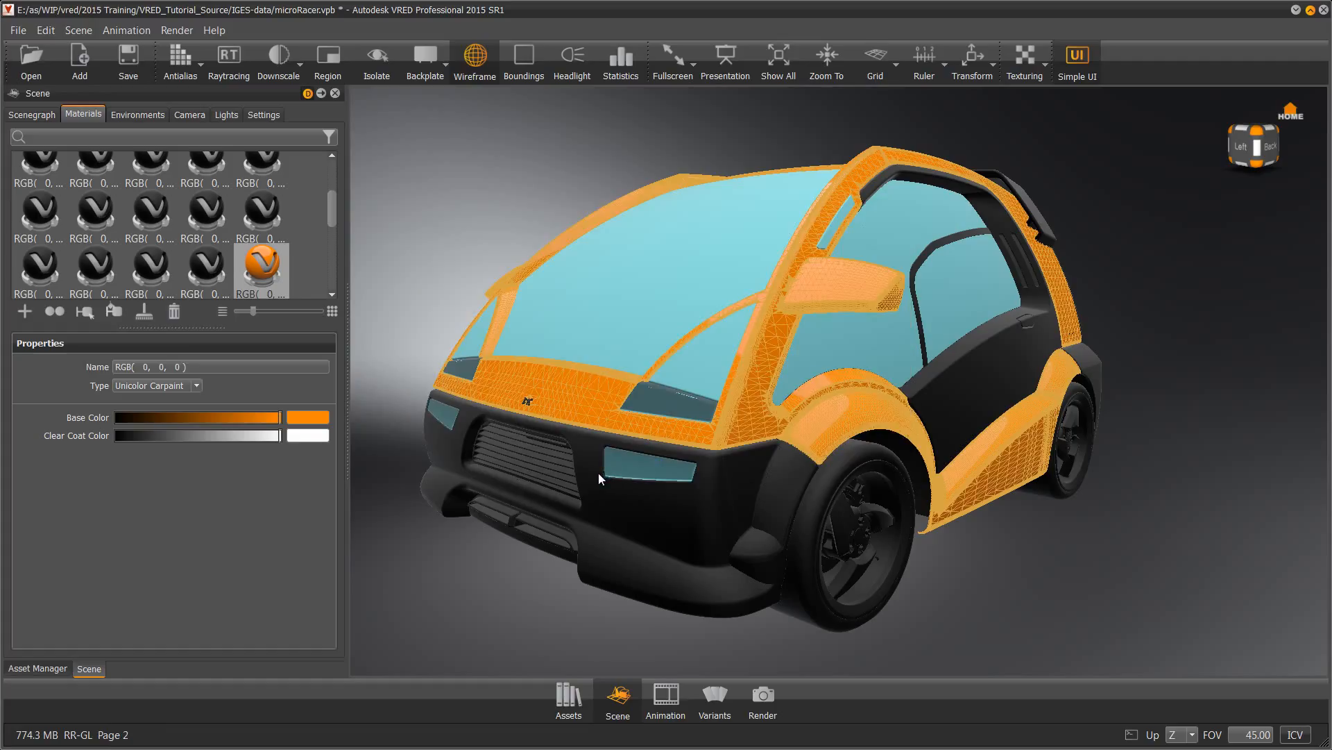
{"action": "left_click", "coordinate": [472, 61]}
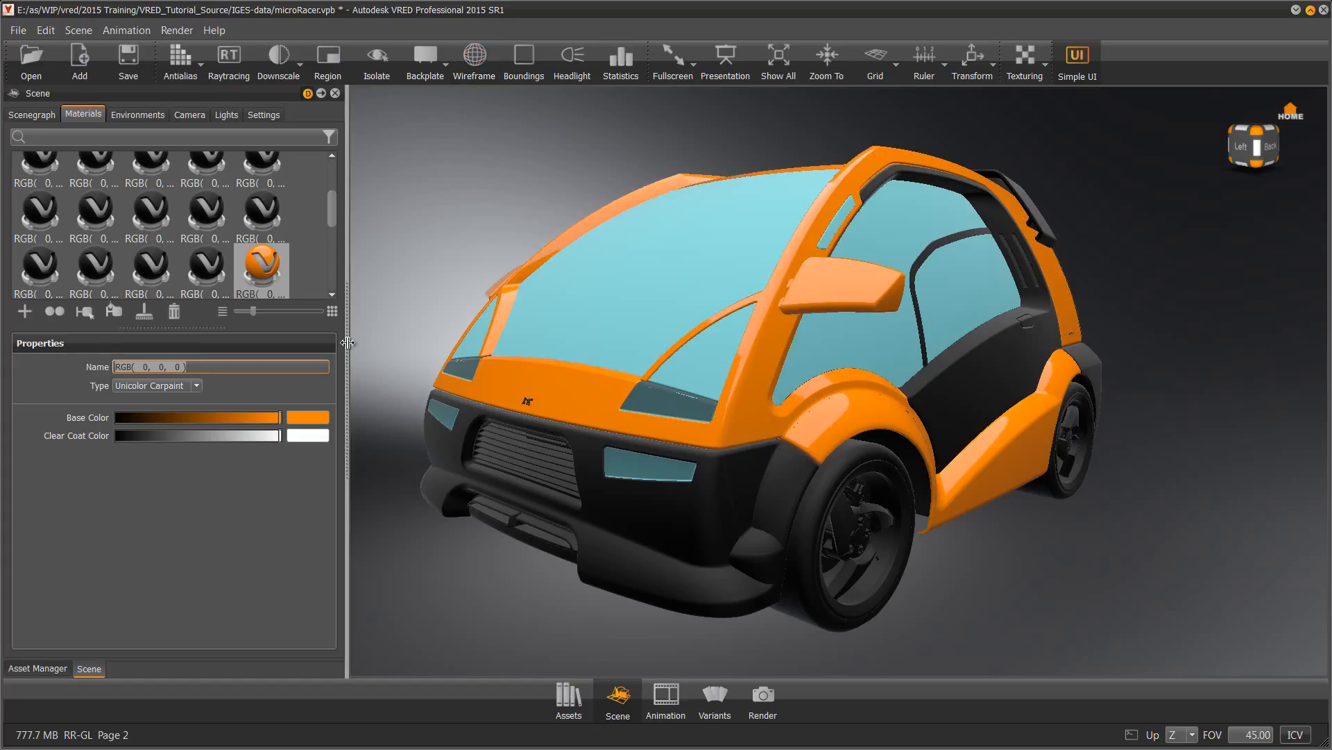
Name the body paint 'Orange Paint' and create a new Unicolor Carpaint named 'Yellow Carpaint 2'
{"action": "type", "text": "Orange Pain"}
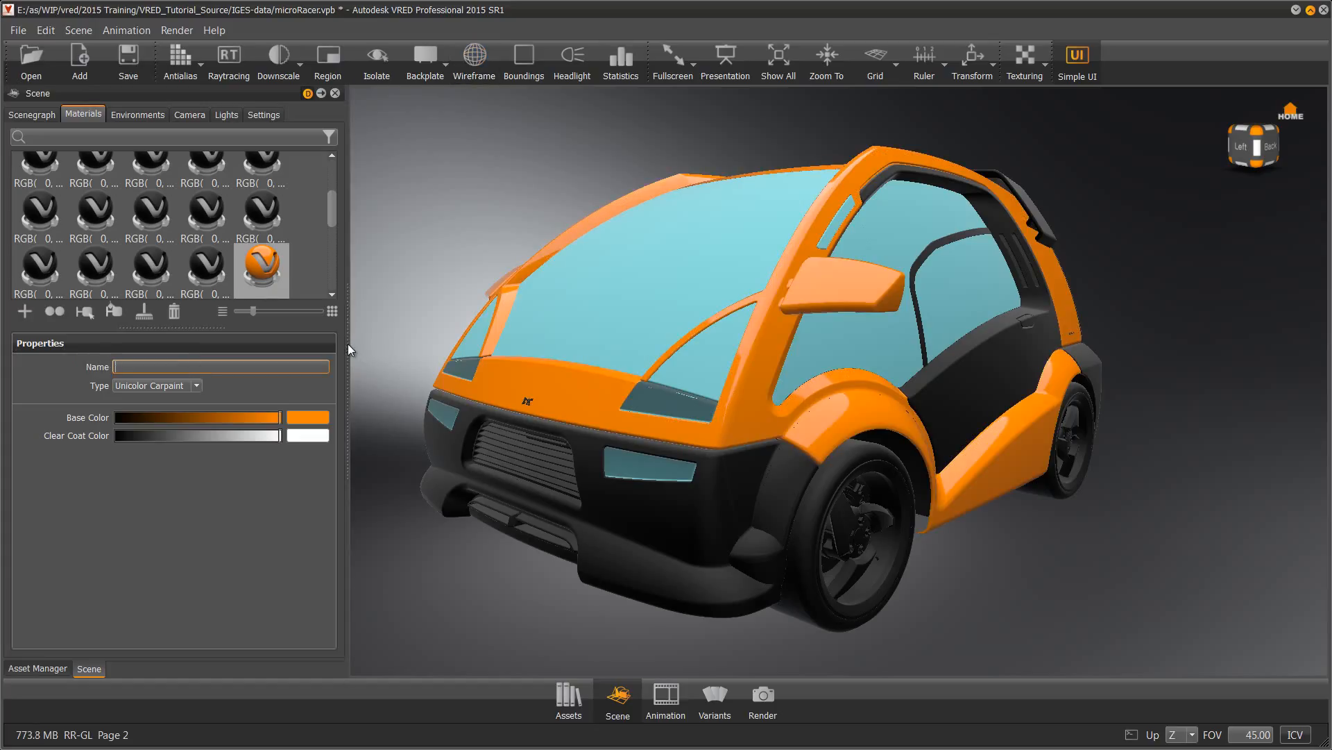
{"action": "type", "text": "t"}
{"action": "key", "text": "Return"}
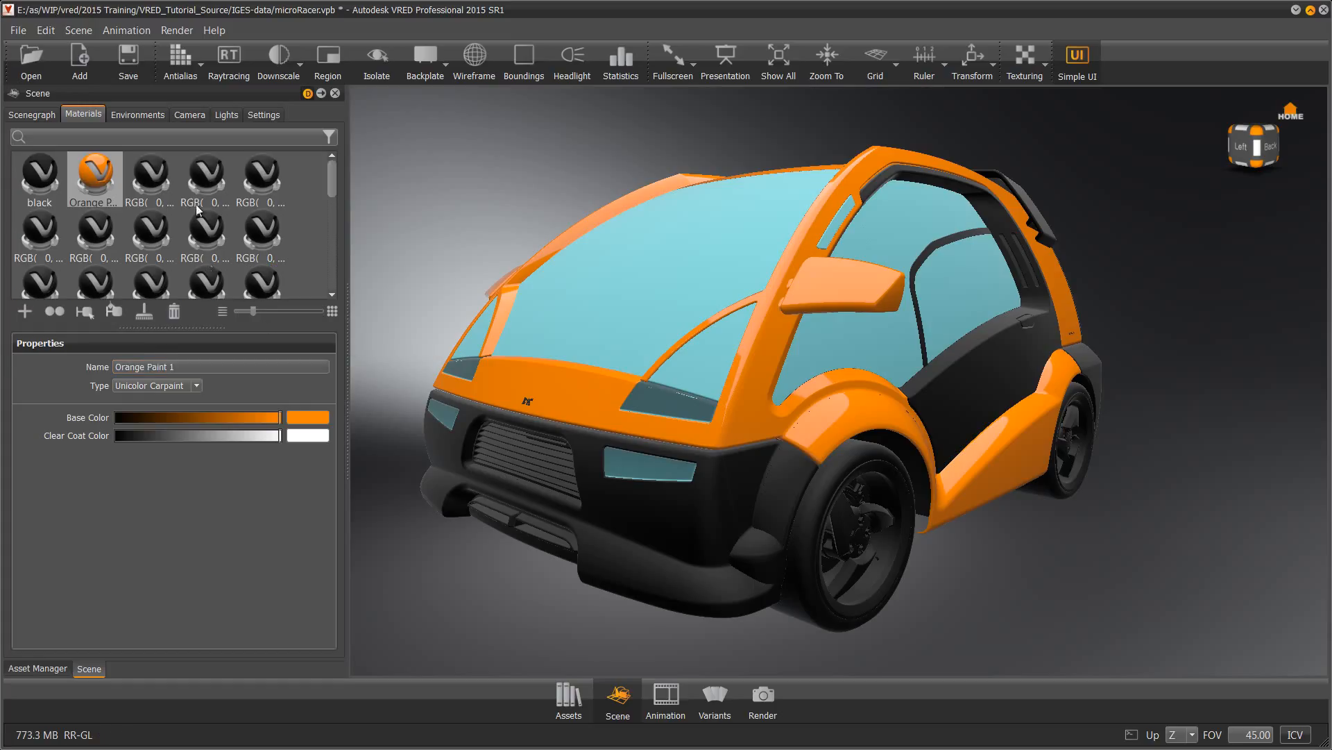
{"action": "left_click", "coordinate": [25, 311]}
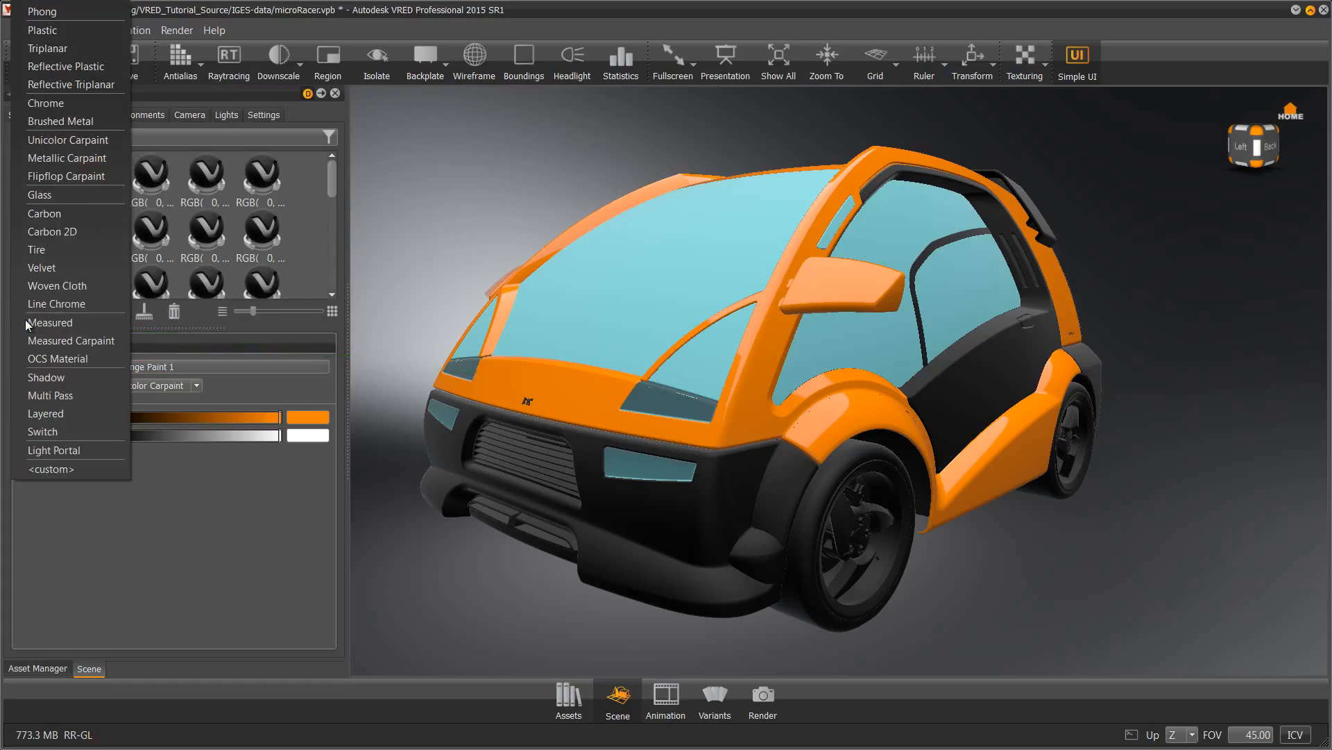
{"action": "left_click", "coordinate": [67, 140]}
{"action": "double_click", "coordinate": [132, 366]}
{"action": "type", "text": "Yellow"}
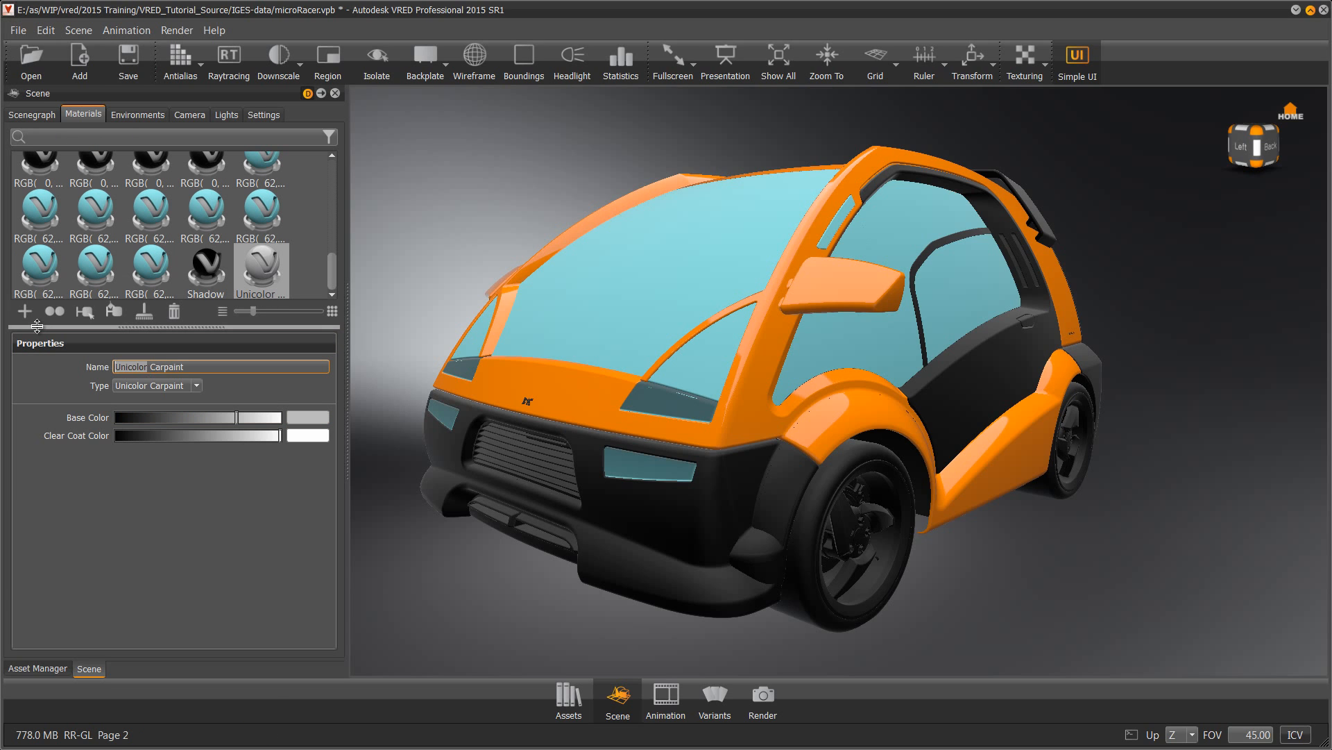
{"action": "key", "text": "End"}
Set Yellow Carpaint 2's base colour by sampling the car body's orange
{"action": "left_click", "coordinate": [321, 417]}
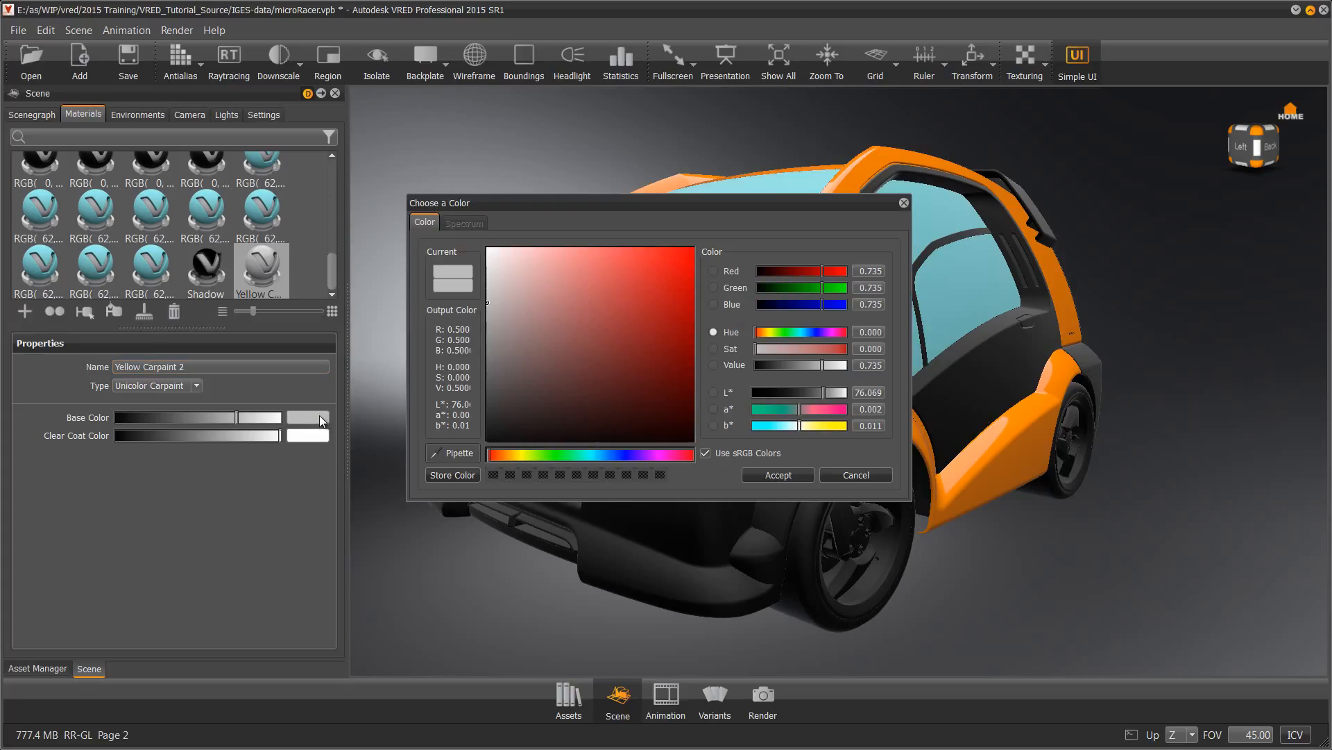
{"action": "left_click_drag", "start_coordinate": [769, 337], "coordinate": [765, 336]}
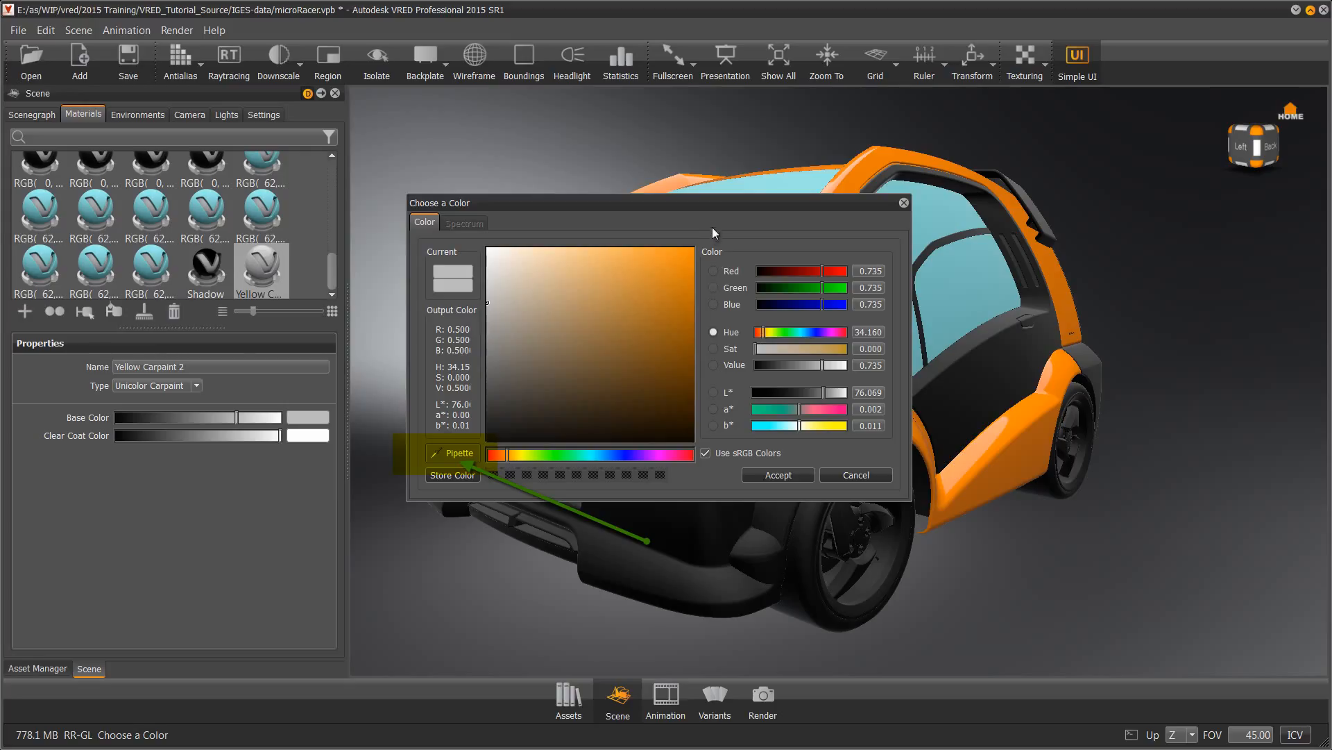
{"action": "left_click_drag", "start_coordinate": [714, 202], "coordinate": [428, 183]}
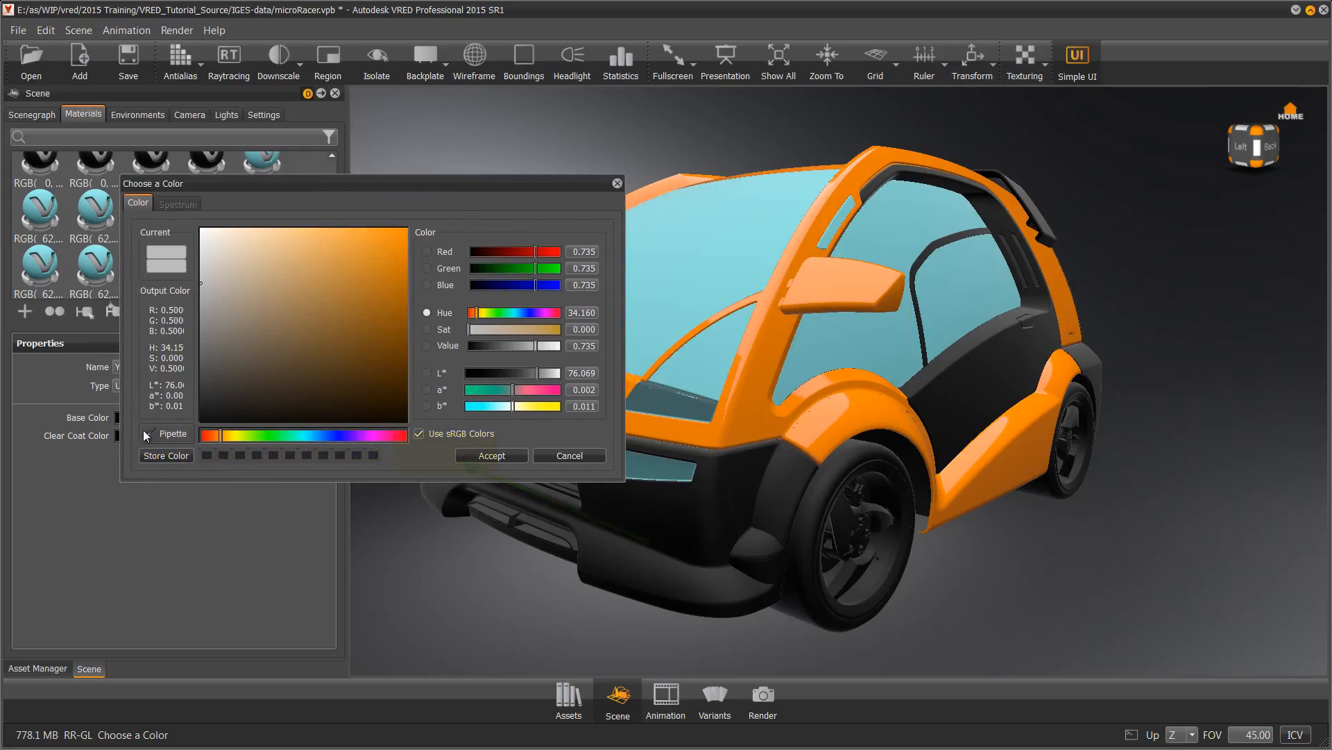
{"action": "left_click", "coordinate": [705, 439]}
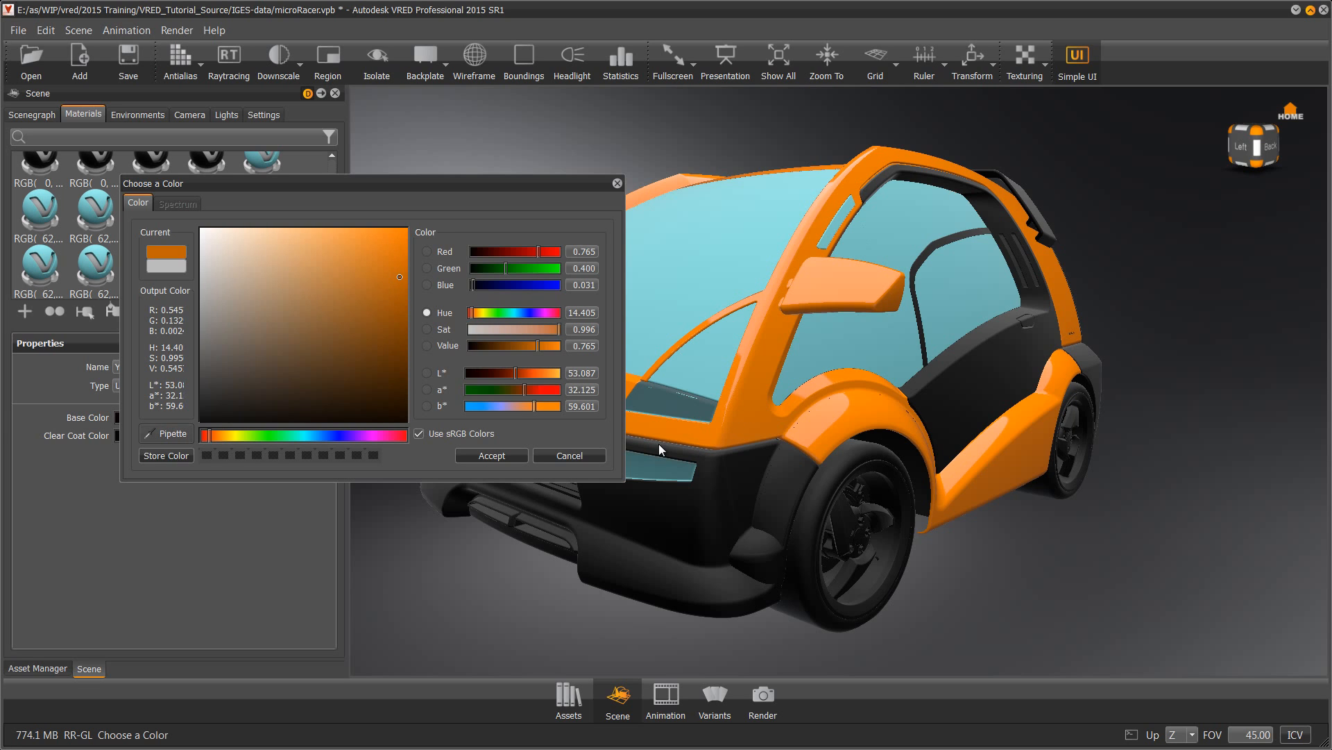
{"action": "left_click", "coordinate": [487, 456]}
{"action": "left_click", "coordinate": [470, 53]}
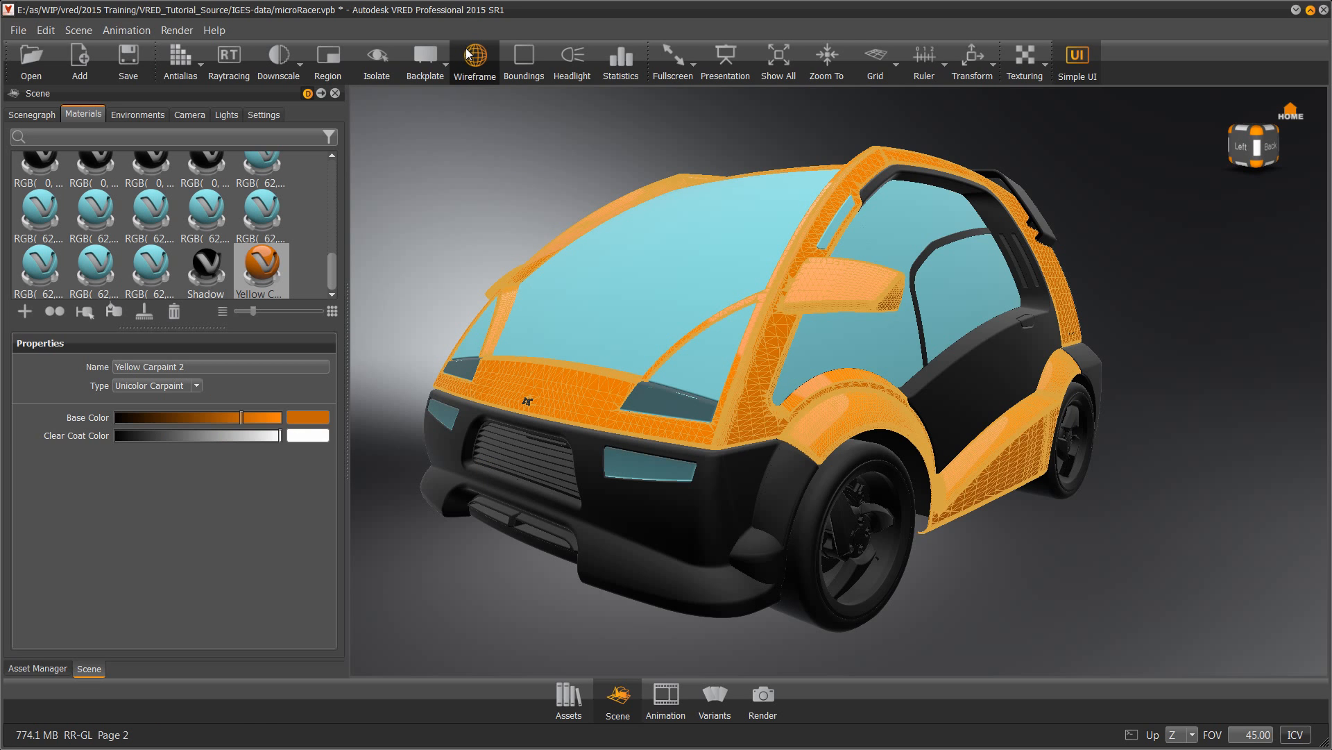
{"action": "left_click", "coordinate": [469, 57]}
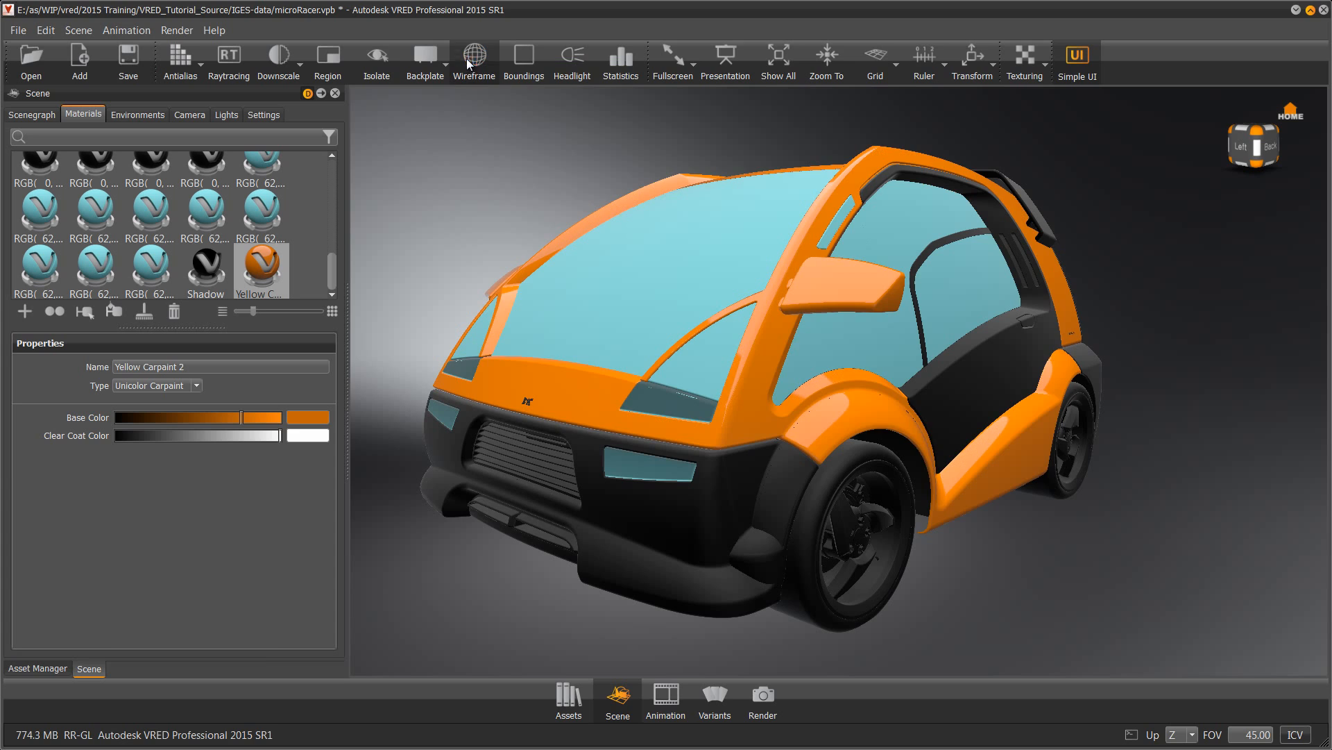
Apply Yellow Carpaint 2 to the selected body parts, the black front fender and the side panel
{"action": "right_click", "coordinate": [262, 272]}
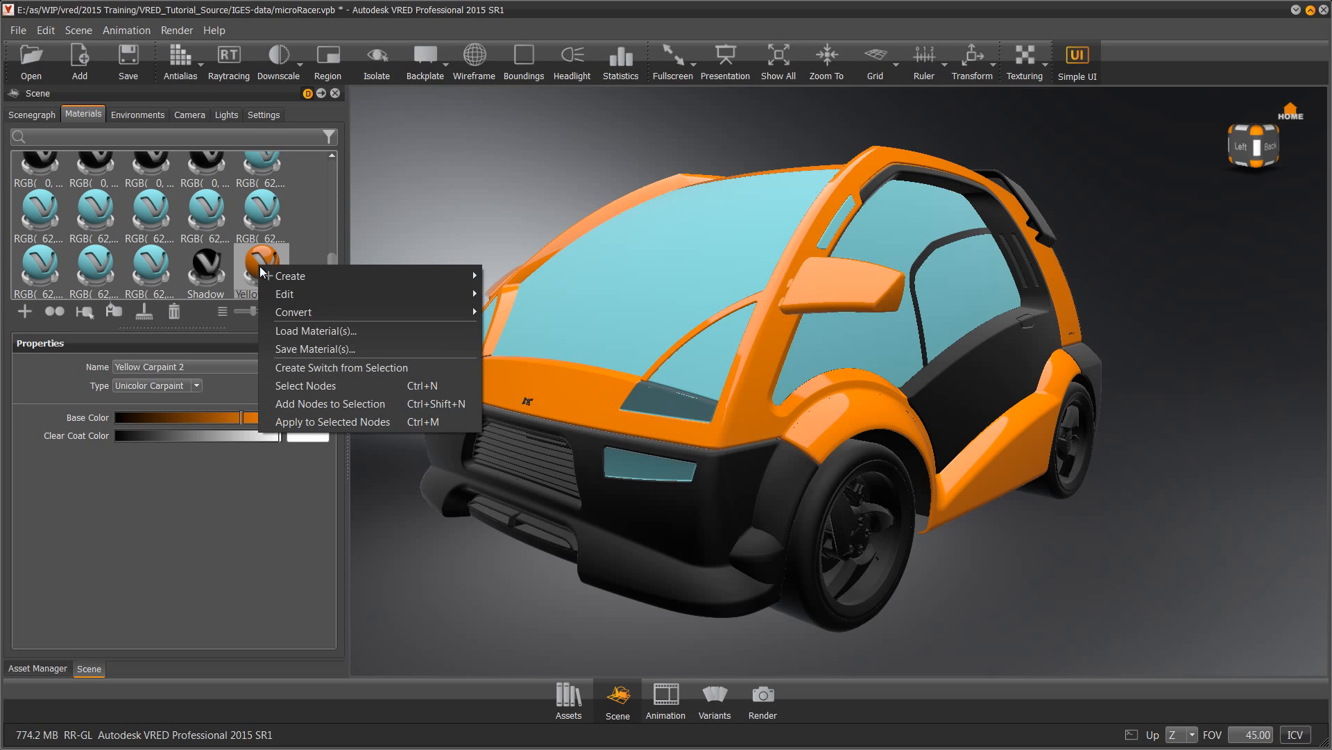
{"action": "left_click", "coordinate": [310, 419]}
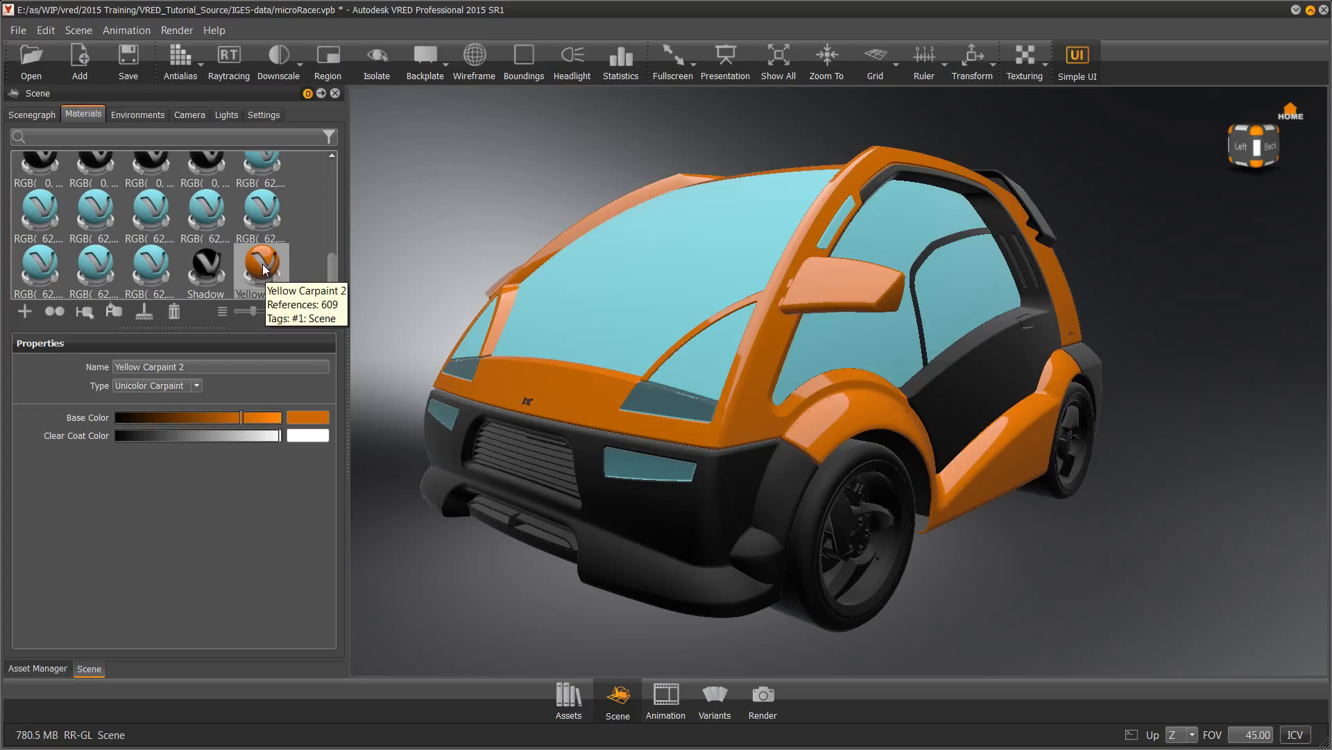
{"action": "left_click_drag", "start_coordinate": [266, 265], "coordinate": [591, 476]}
{"action": "left_click_drag", "start_coordinate": [256, 253], "coordinate": [756, 468]}
{"action": "left_click_drag", "start_coordinate": [258, 262], "coordinate": [939, 414]}
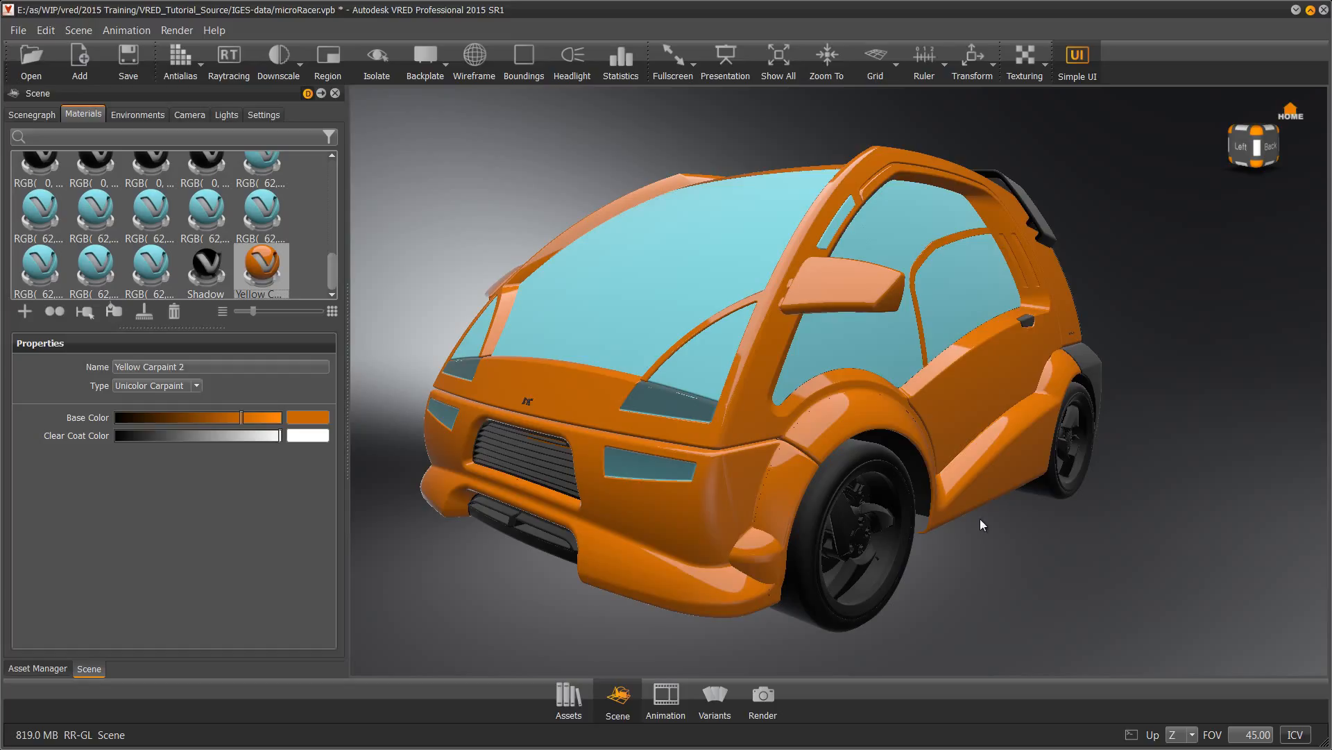
Drag Paint red dark from VRED Example Assets > Carpaints > Unicolor onto the car body
{"action": "left_click", "coordinate": [567, 705]}
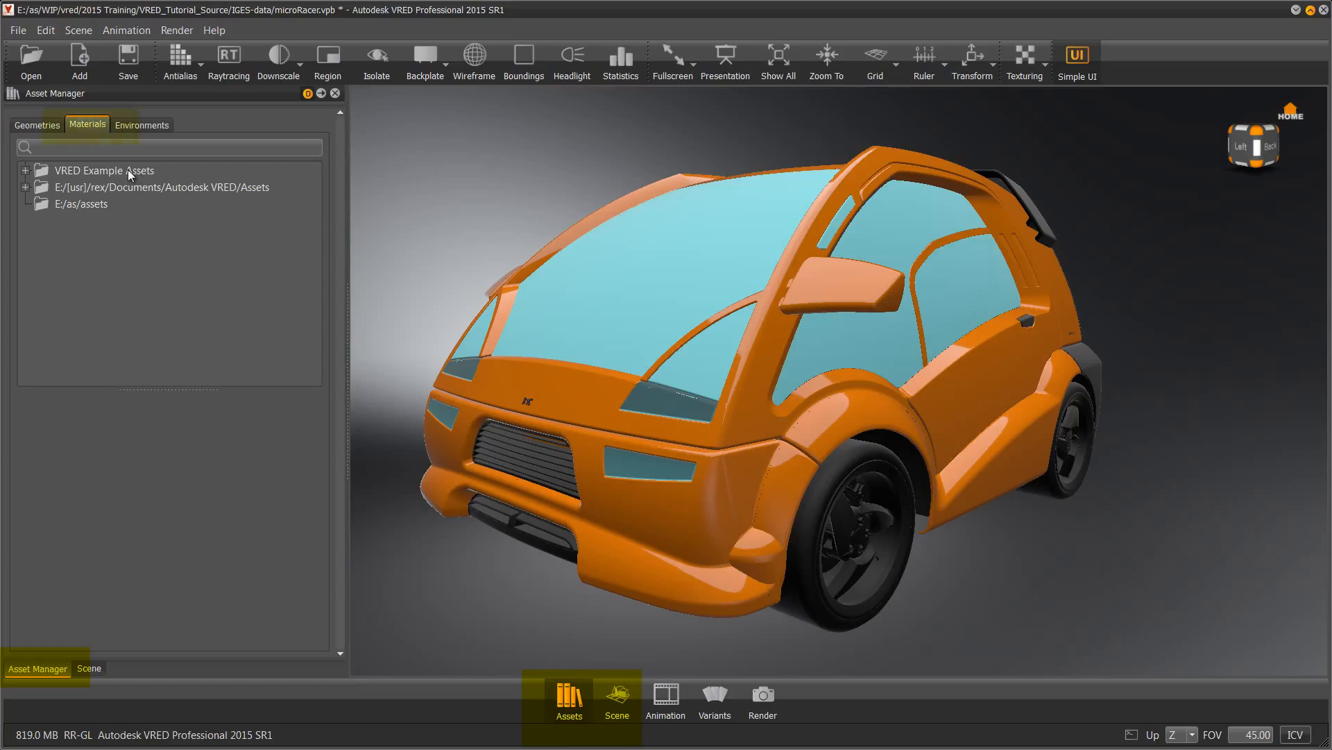
{"action": "left_click", "coordinate": [25, 170]}
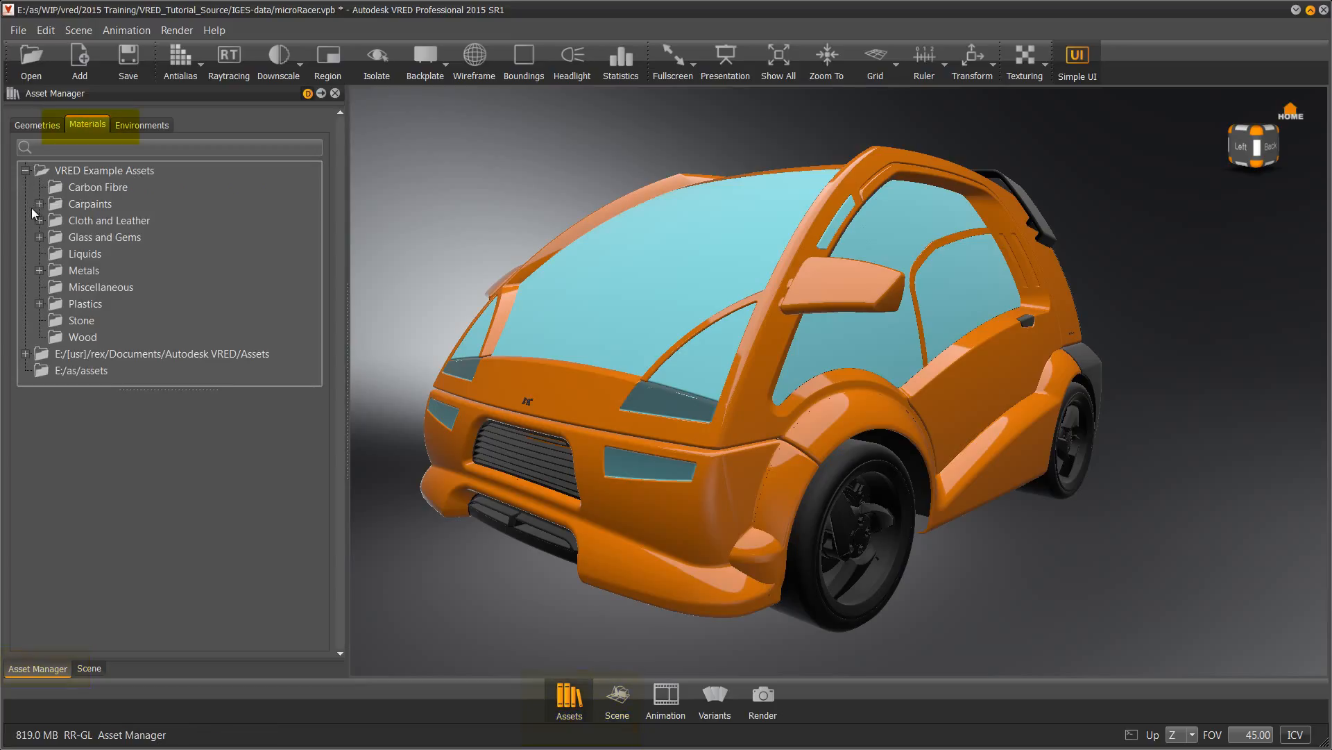
{"action": "left_click", "coordinate": [38, 205]}
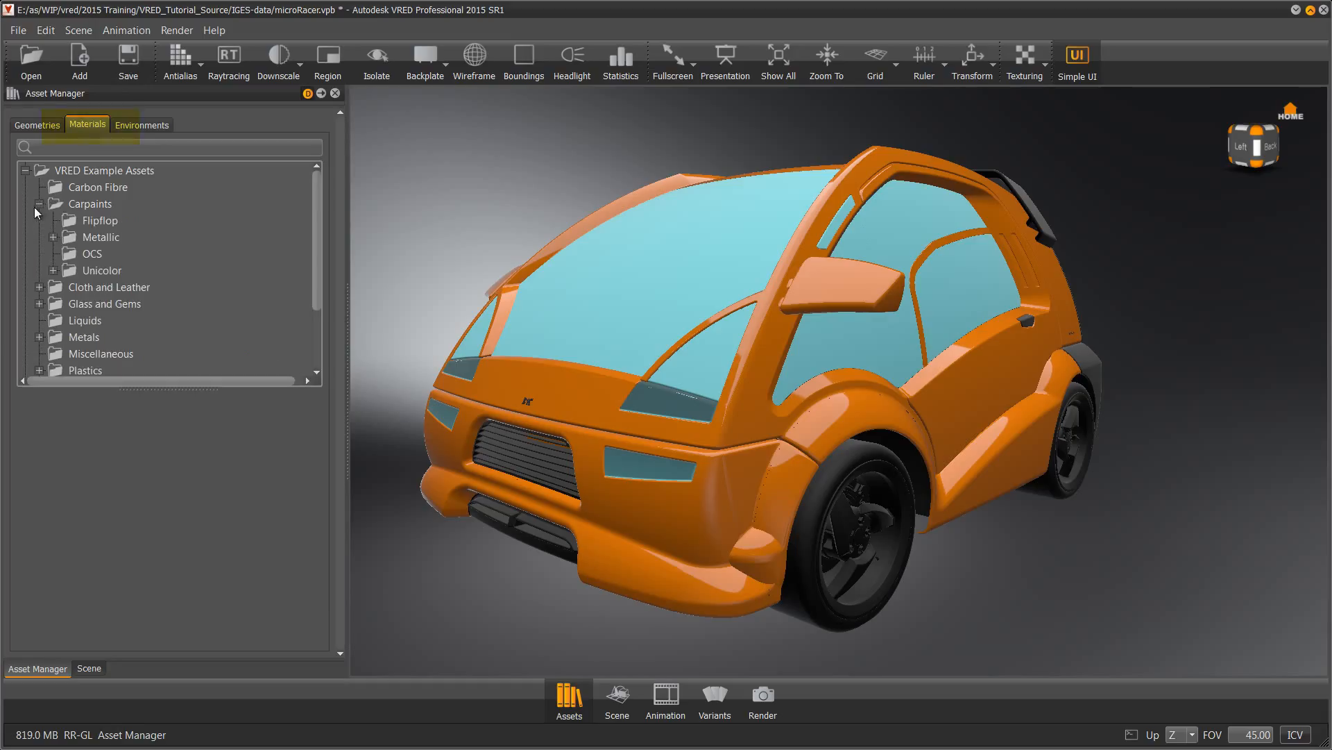
{"action": "left_click", "coordinate": [100, 205]}
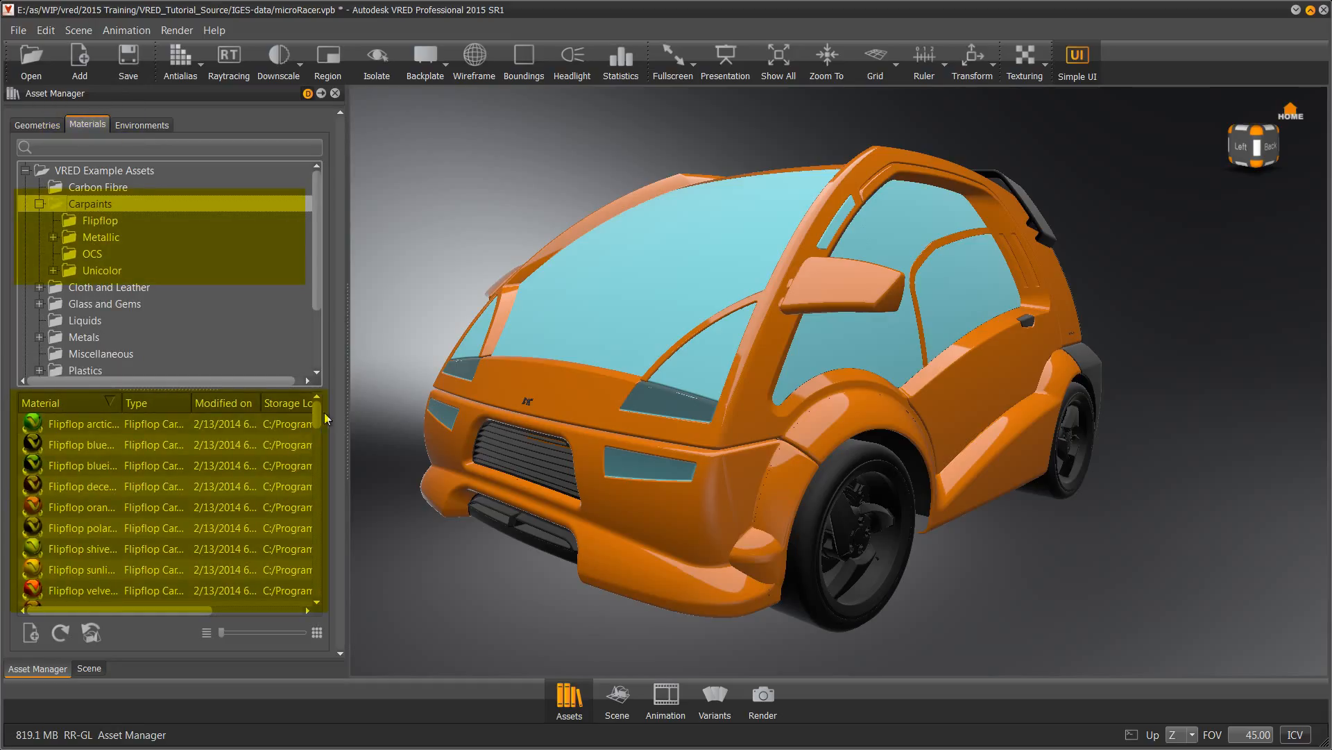
{"action": "left_click_drag", "start_coordinate": [317, 417], "coordinate": [314, 494]}
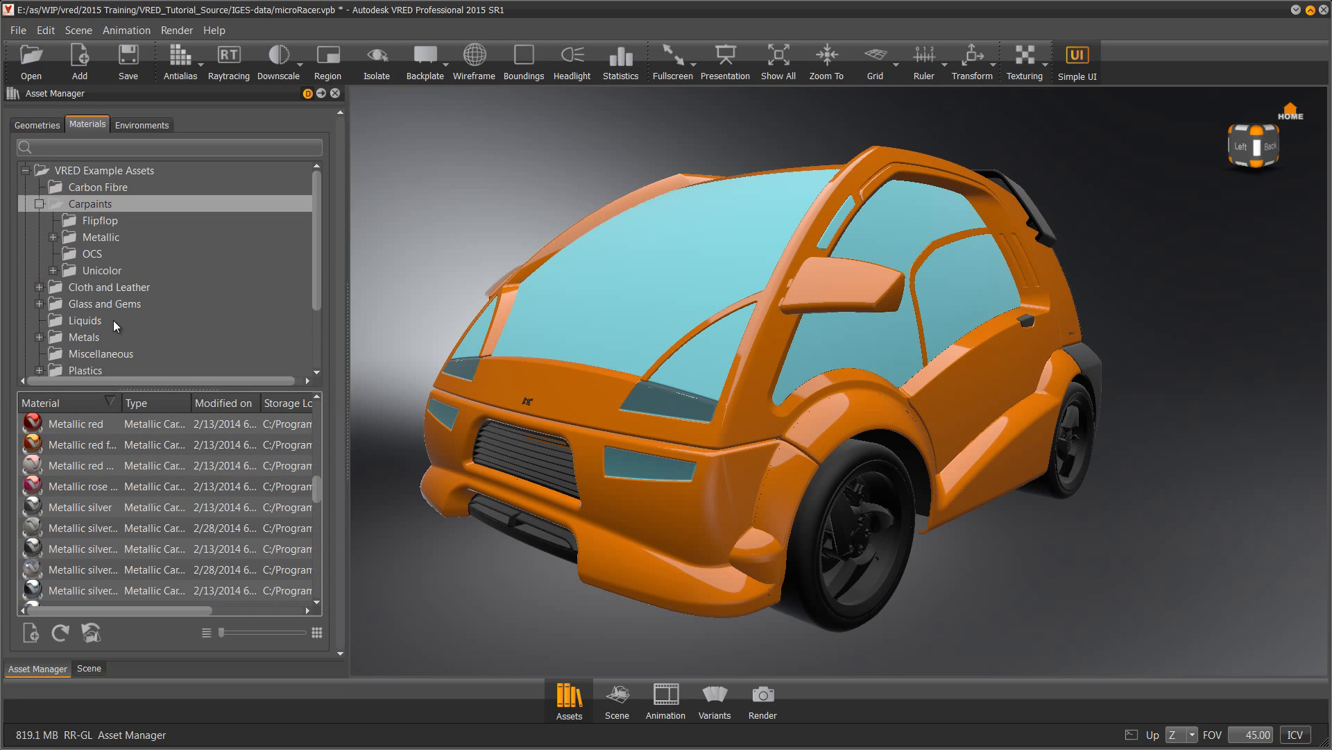
{"action": "left_click", "coordinate": [100, 272]}
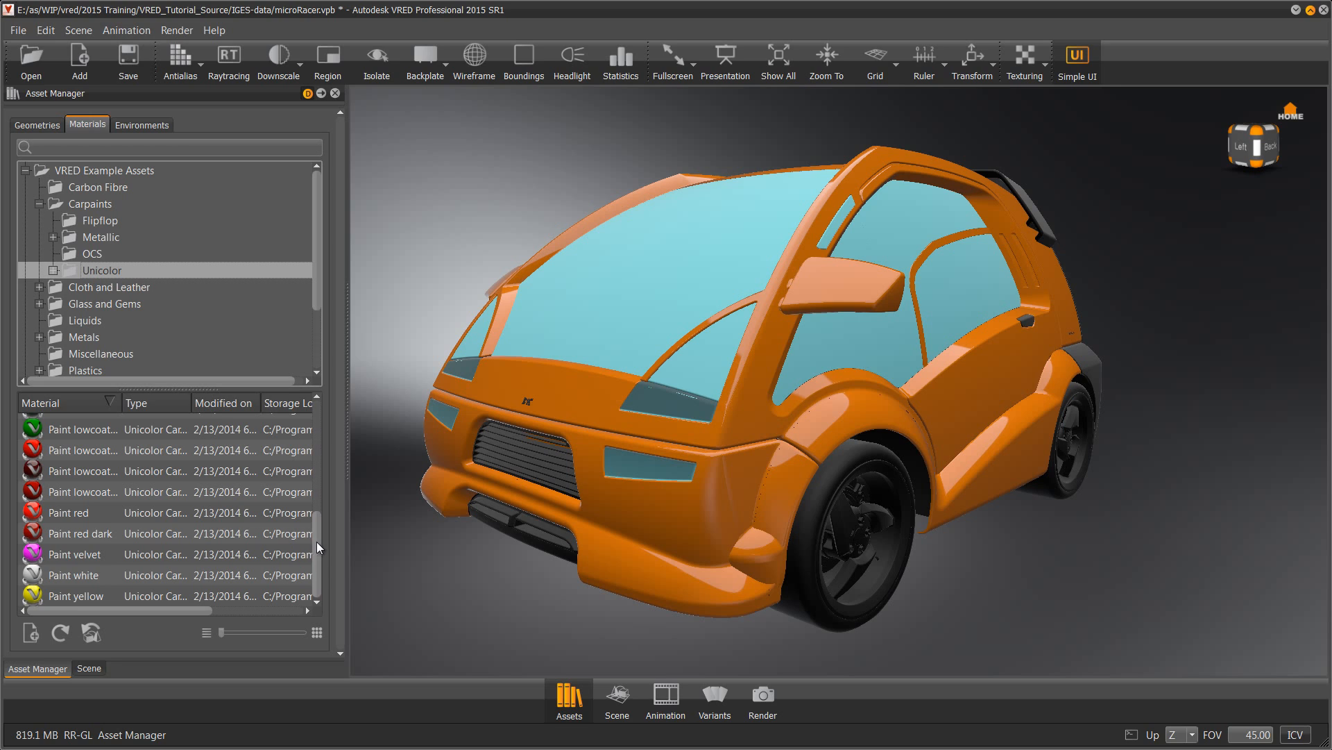
{"action": "mouse_move", "coordinate": [317, 541]}
{"action": "left_mouse_down"}
{"action": "mouse_move", "coordinate": [340, 427]}
{"action": "mouse_move", "coordinate": [337, 527]}
{"action": "left_mouse_up"}
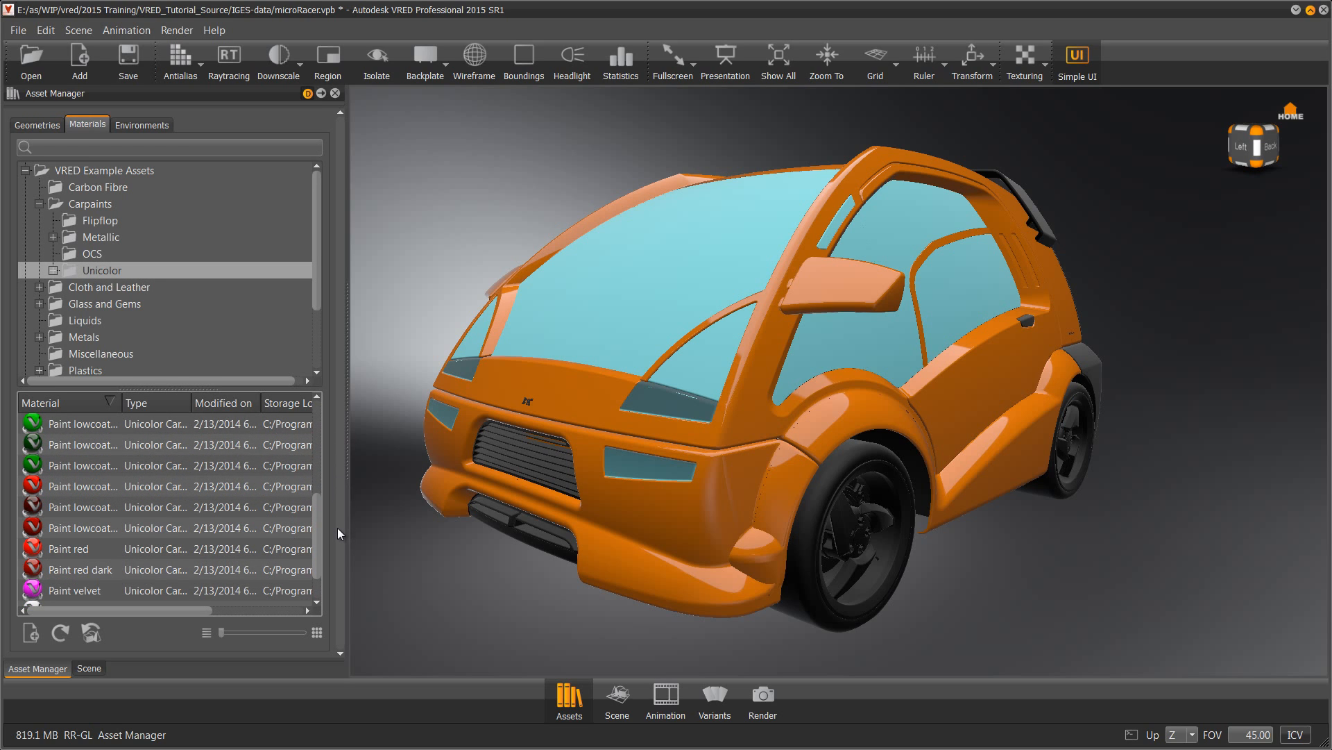
{"action": "left_click", "coordinate": [55, 570]}
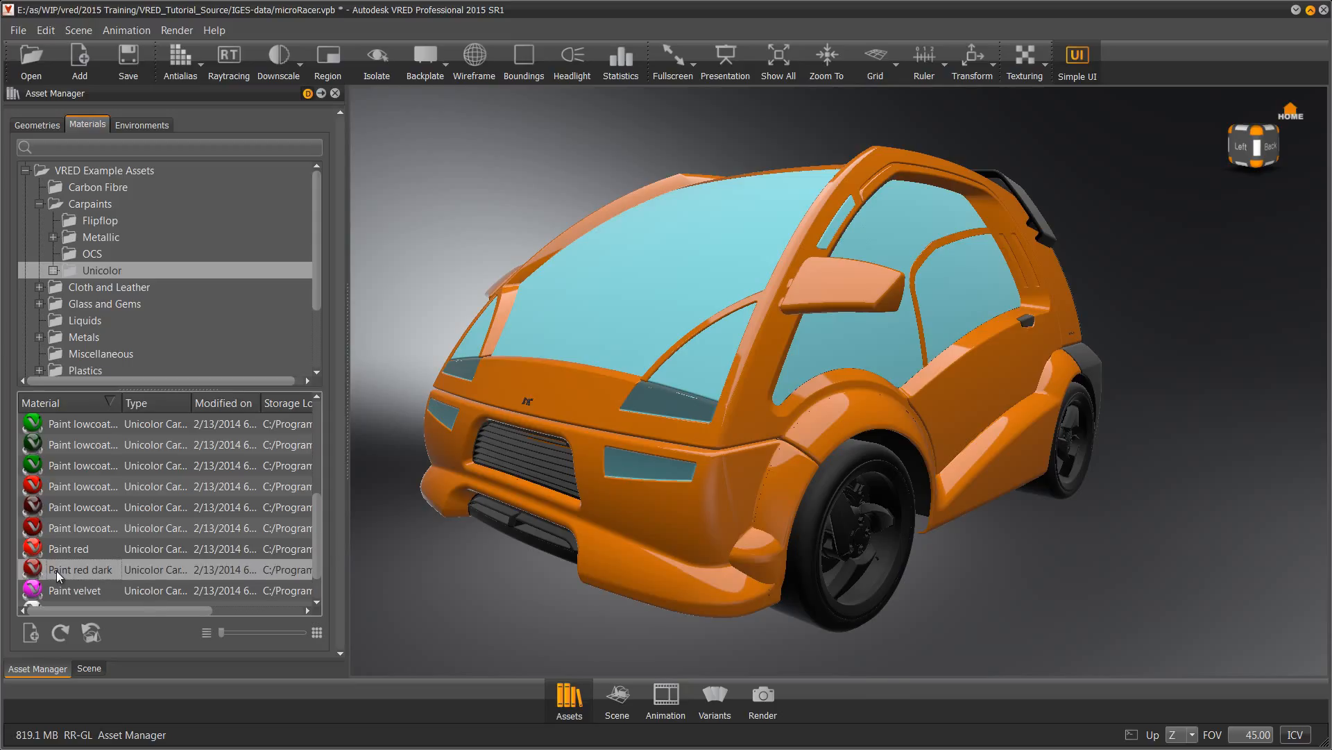
{"action": "mouse_move", "coordinate": [56, 570]}
{"action": "left_mouse_down"}
{"action": "mouse_move", "coordinate": [336, 564]}
{"action": "mouse_move", "coordinate": [639, 516]}
{"action": "left_mouse_up"}
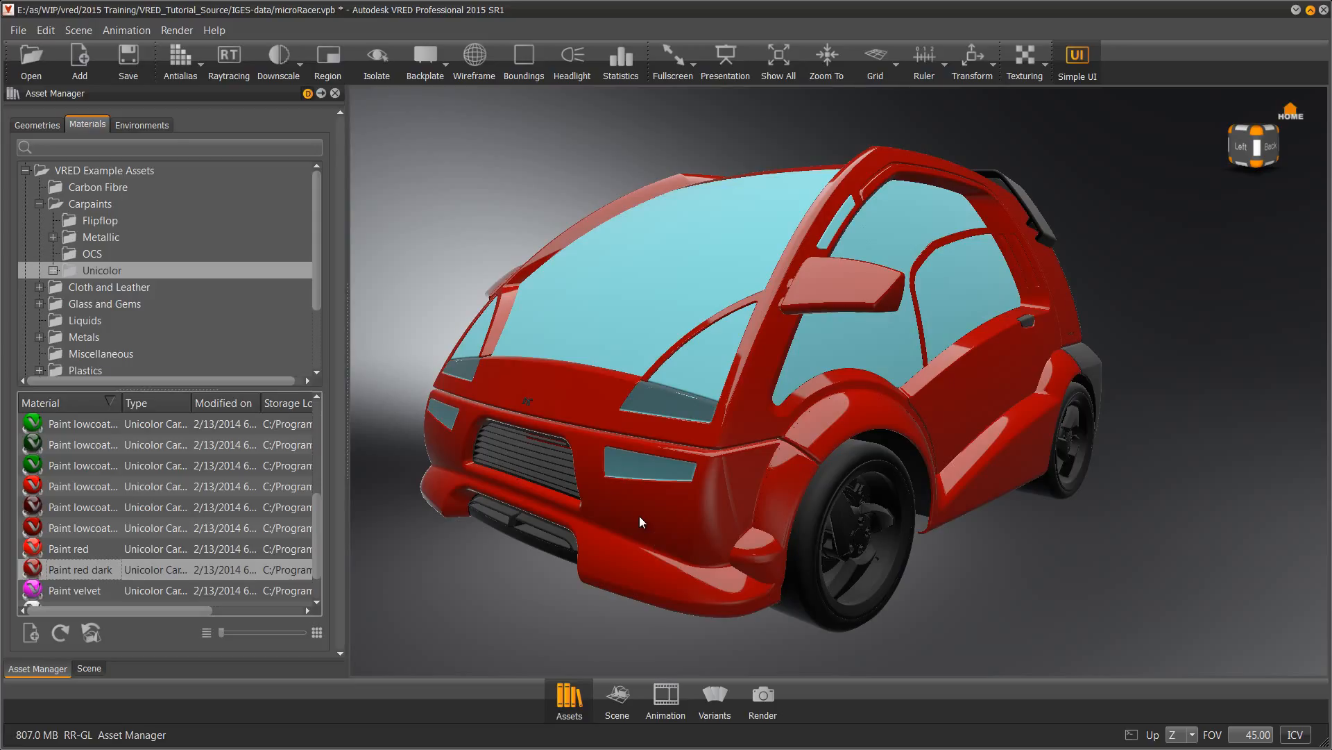
{"action": "left_click", "coordinate": [89, 667]}
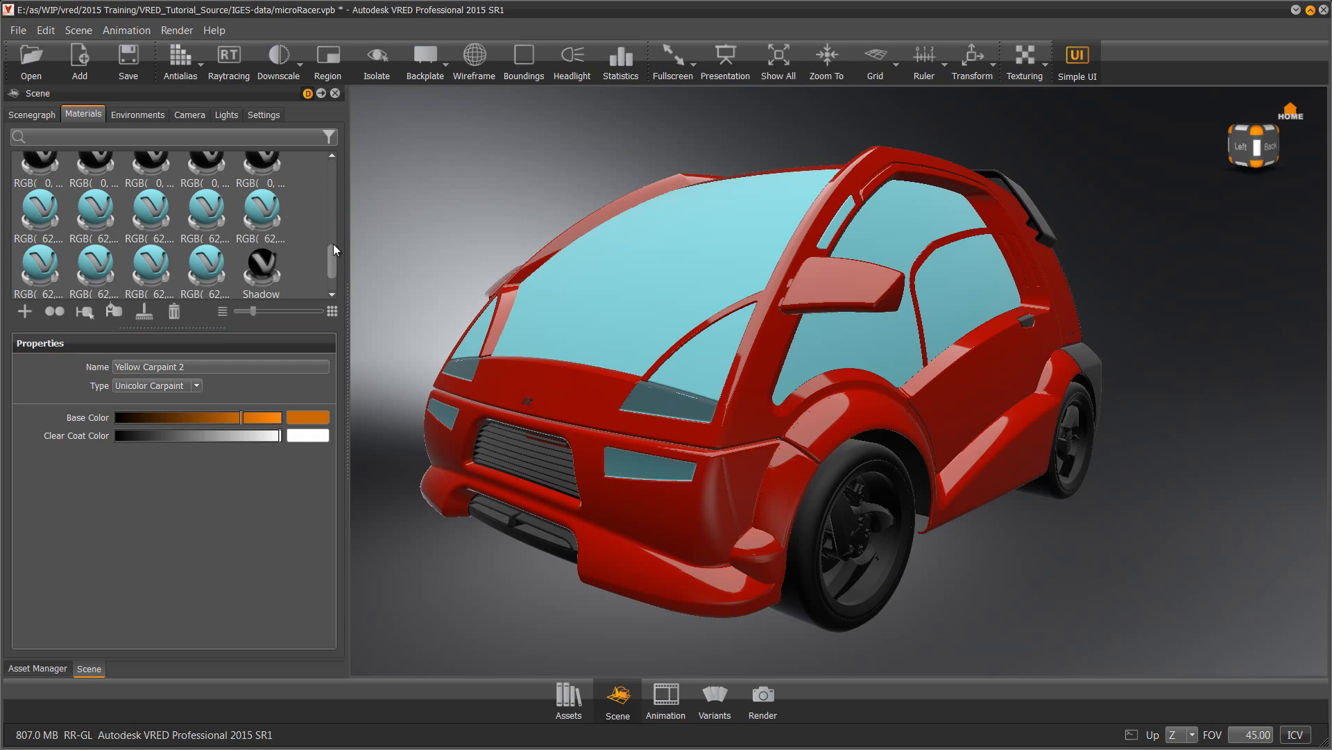
{"action": "mouse_move", "coordinate": [332, 265]}
{"action": "left_mouse_down"}
{"action": "mouse_move", "coordinate": [331, 178]}
{"action": "mouse_move", "coordinate": [319, 172]}
{"action": "left_mouse_up"}
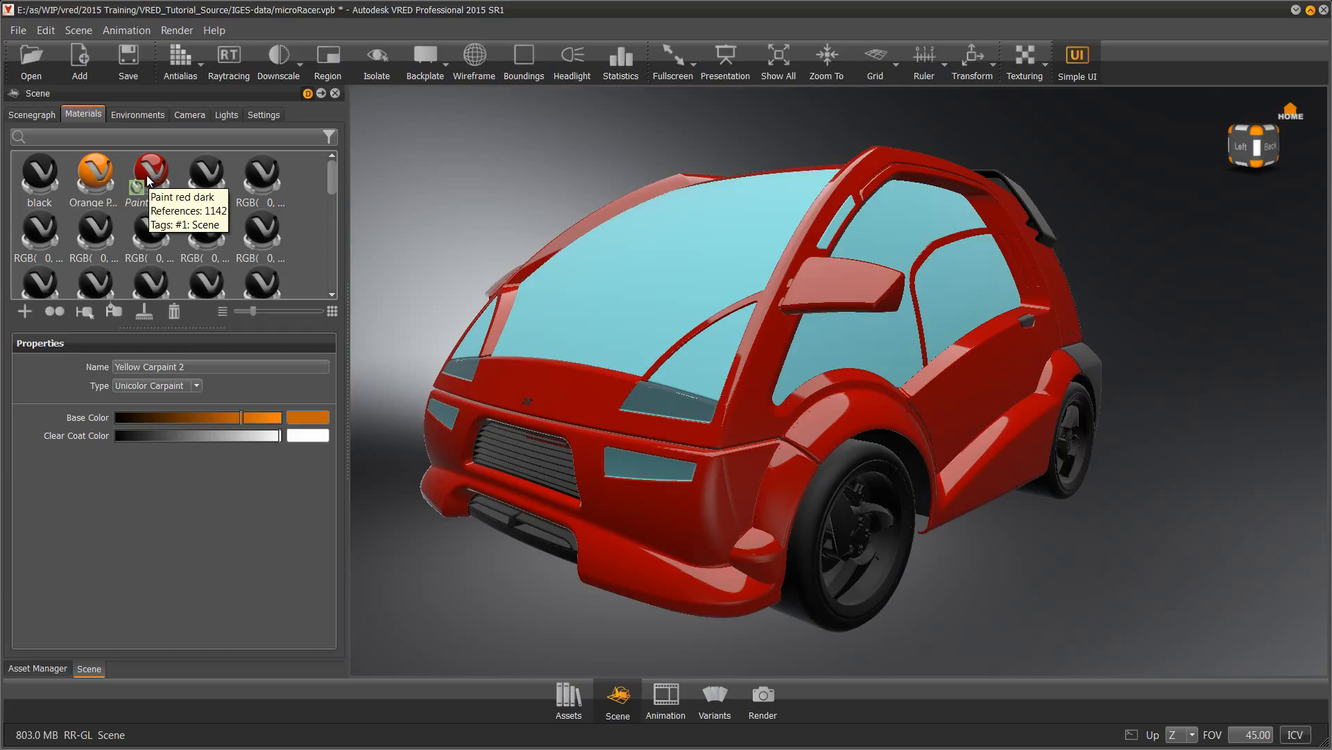
{"action": "left_click", "coordinate": [136, 201]}
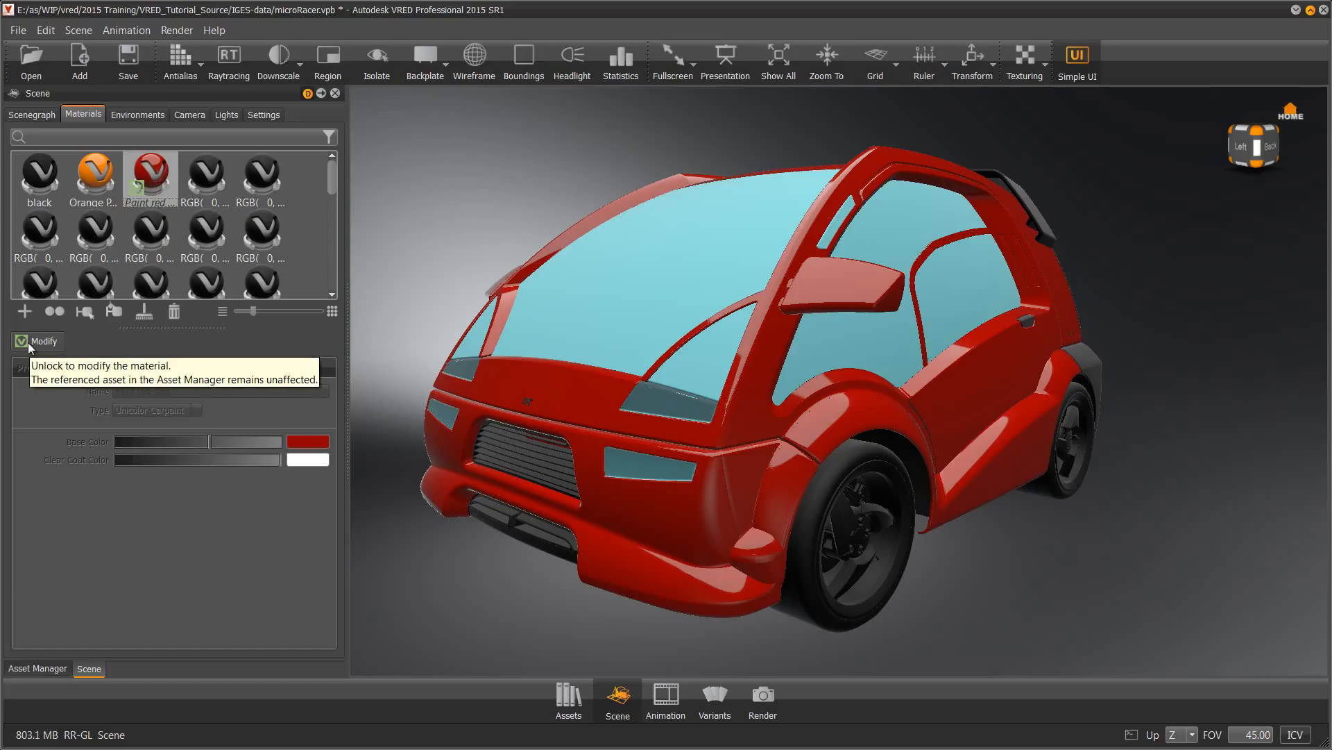
{"action": "left_click", "coordinate": [38, 669]}
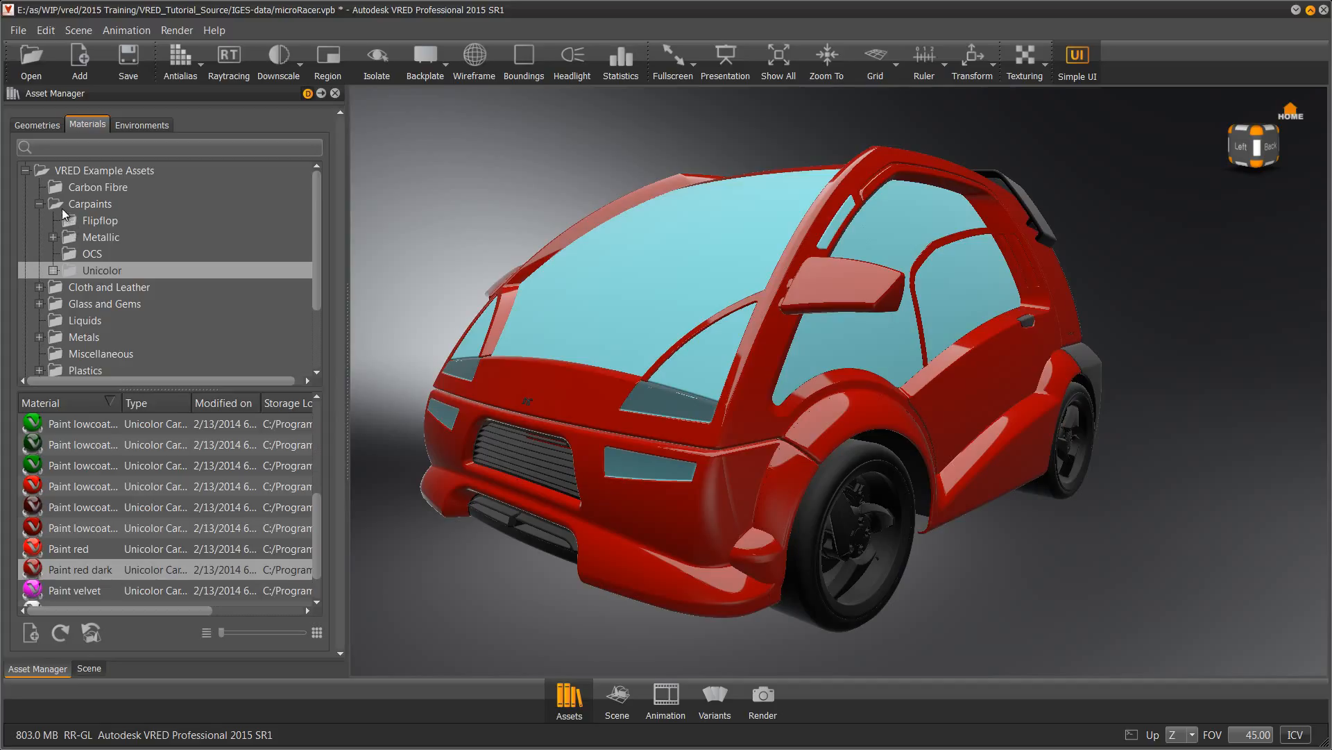
Apply Plastic black from Plastics > Structured to the front grille and lower front intake
{"action": "left_click", "coordinate": [39, 203]}
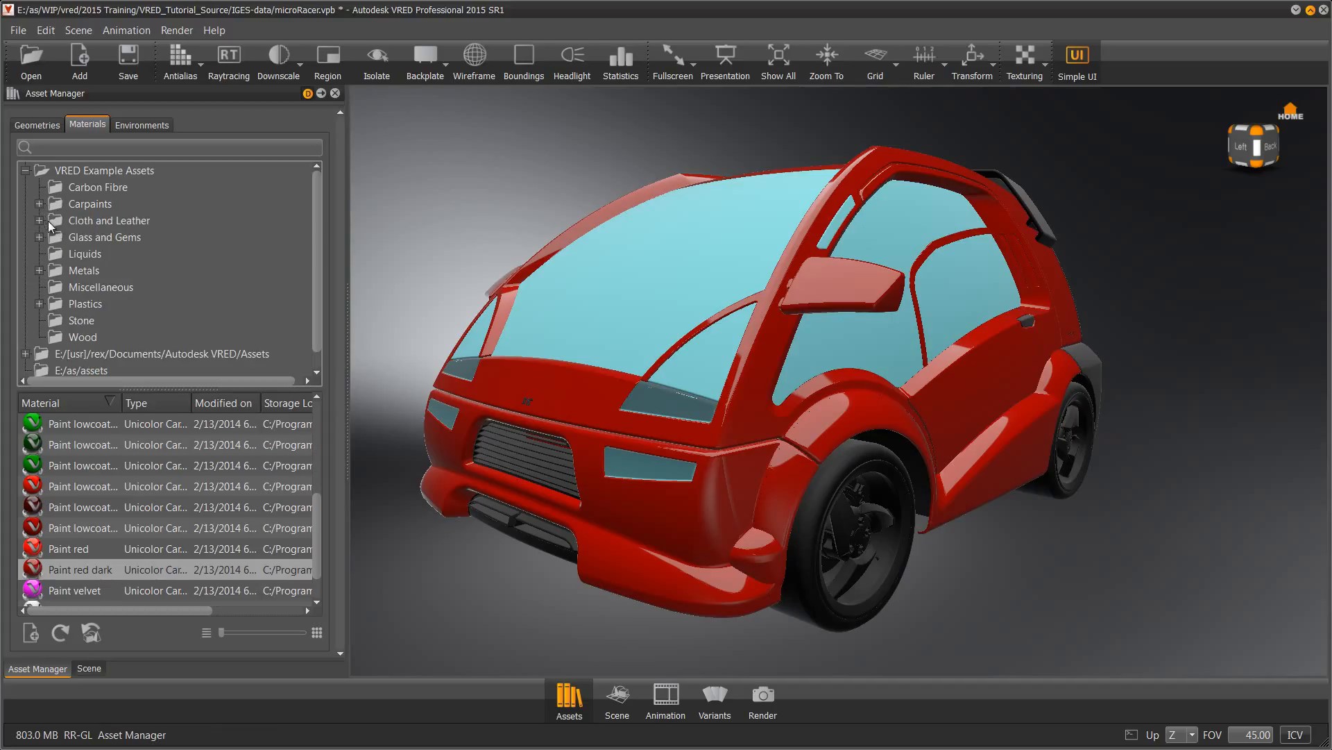
{"action": "left_click", "coordinate": [39, 304]}
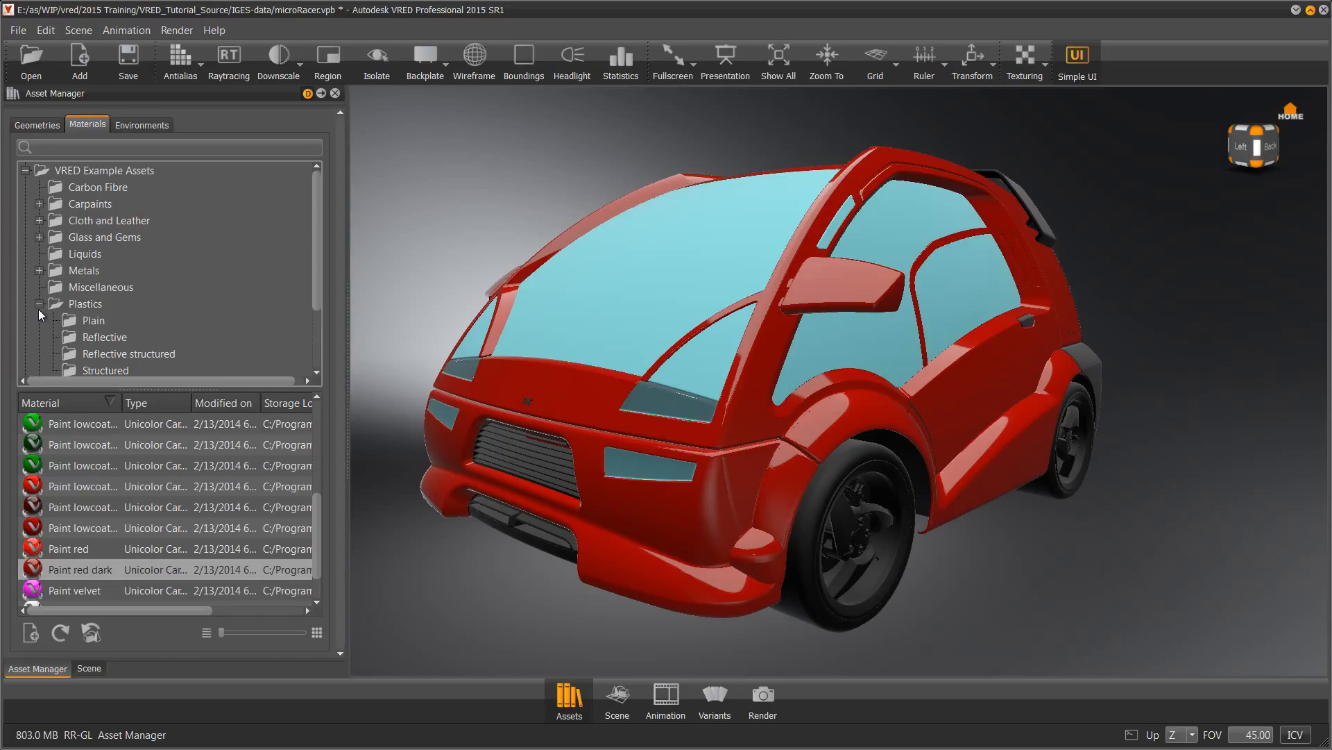
{"action": "left_click", "coordinate": [104, 369]}
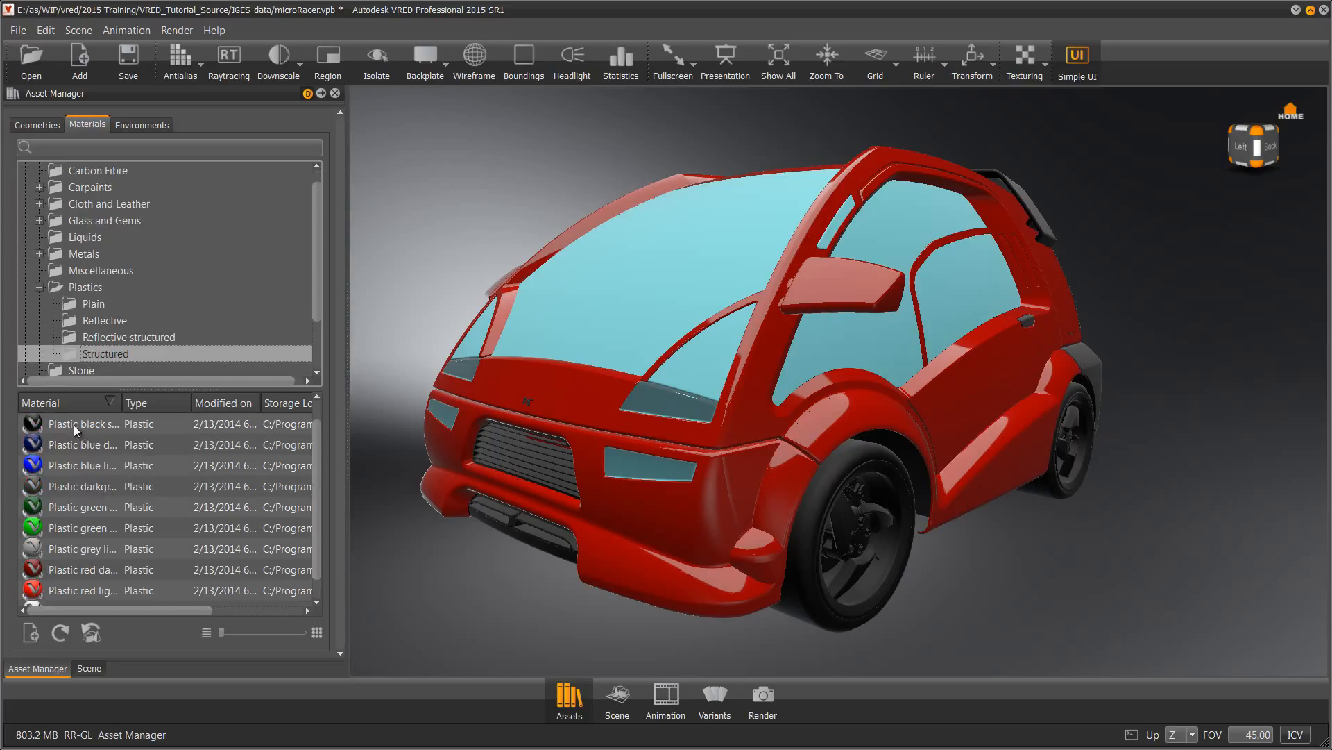
{"action": "left_click_drag", "start_coordinate": [73, 424], "coordinate": [545, 459]}
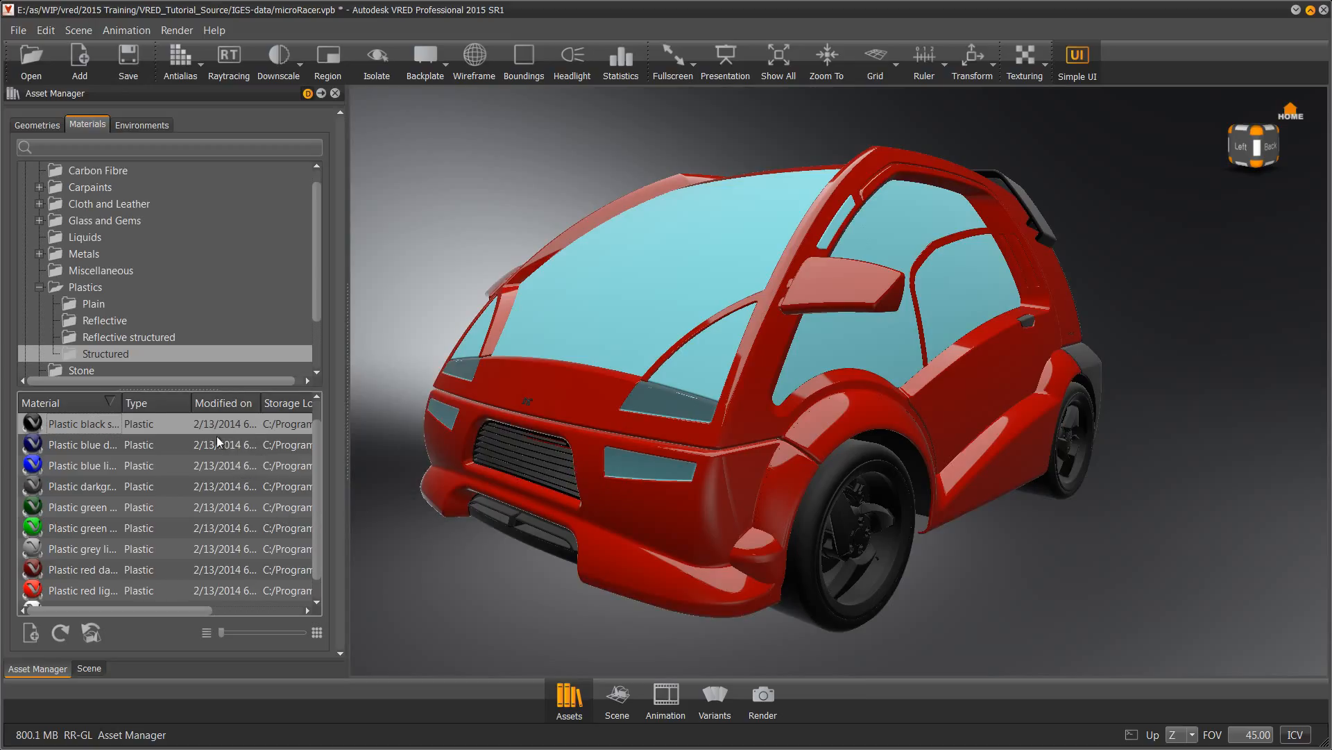
{"action": "left_click_drag", "start_coordinate": [77, 417], "coordinate": [496, 522]}
Give the wheel rims Aluminium brushed from Metals > Aluminium, viewed from the car's side
{"action": "left_click_drag", "start_coordinate": [916, 460], "coordinate": [232, 461], "text": "alt"}
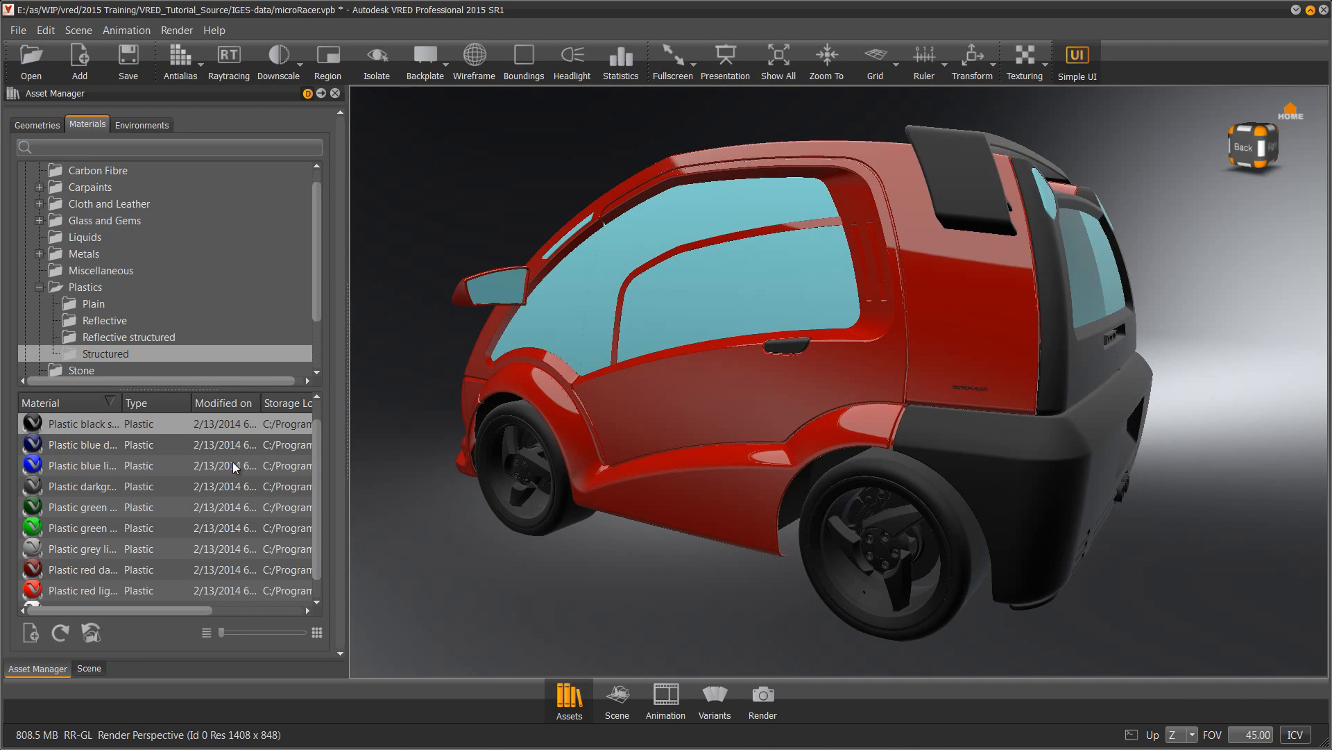
{"action": "left_click_drag", "start_coordinate": [736, 510], "coordinate": [759, 514], "text": "alt"}
{"action": "middle_click_drag", "start_coordinate": [760, 514], "coordinate": [797, 486], "text": "alt"}
{"action": "left_click_drag", "start_coordinate": [797, 486], "coordinate": [1001, 456], "text": "alt"}
{"action": "right_click_drag", "start_coordinate": [1001, 456], "coordinate": [1020, 501], "text": "alt"}
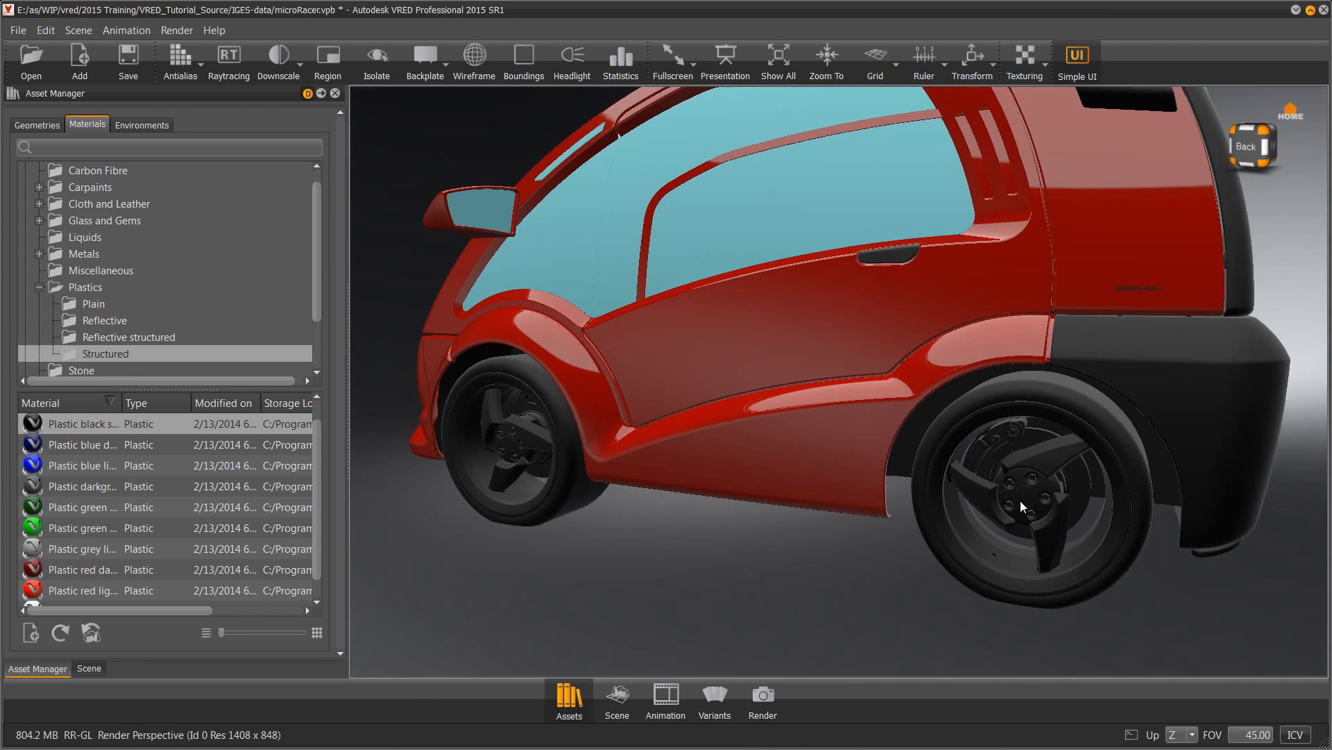
{"action": "middle_click_drag", "start_coordinate": [1020, 501], "coordinate": [967, 475], "text": "alt"}
{"action": "left_click", "coordinate": [40, 254]}
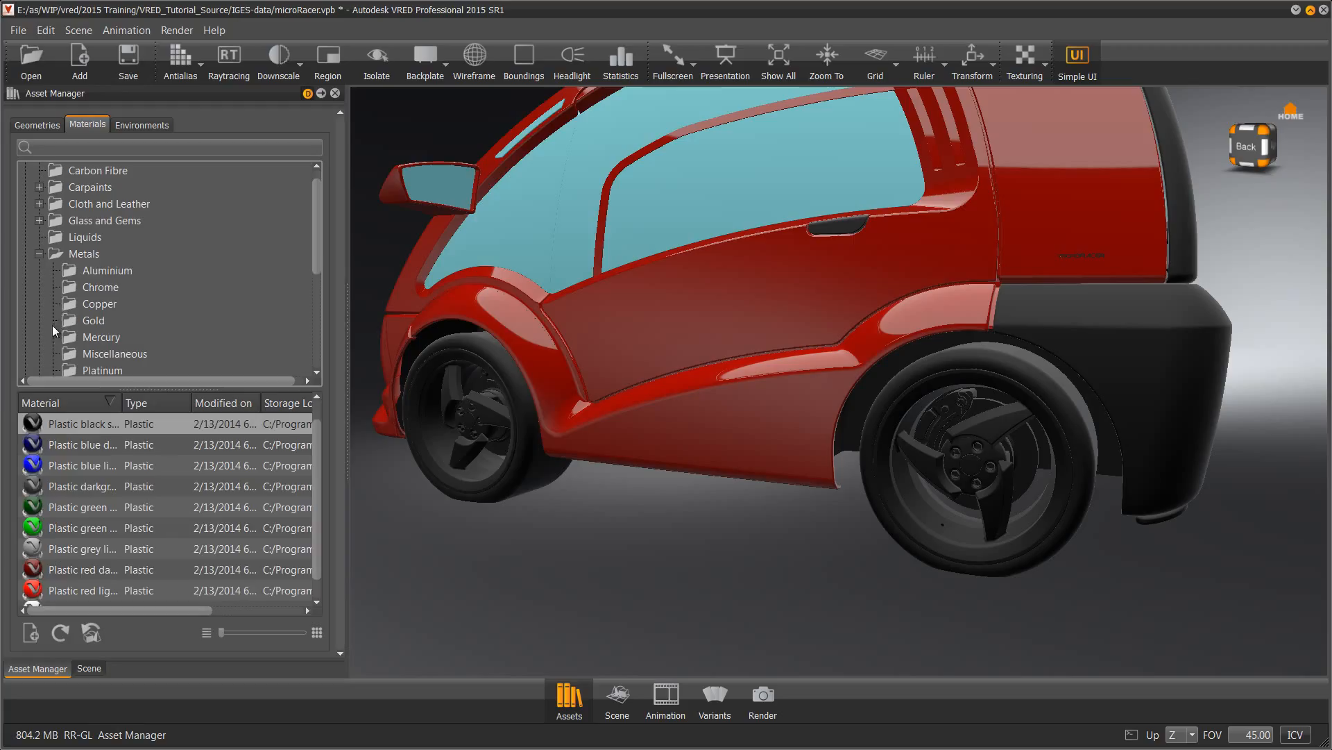
{"action": "left_click", "coordinate": [95, 272]}
{"action": "left_click_drag", "start_coordinate": [120, 408], "coordinate": [197, 407]}
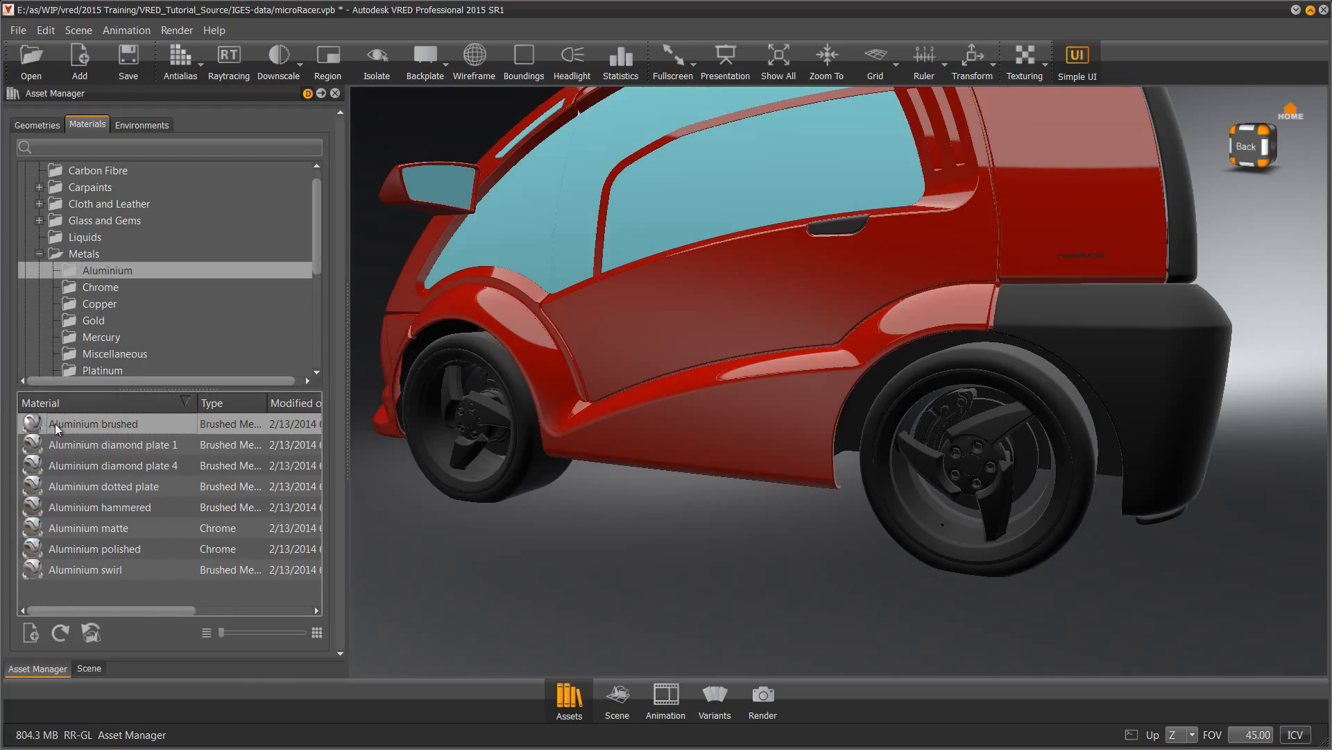
{"action": "mouse_move", "coordinate": [56, 424]}
{"action": "left_mouse_down"}
{"action": "mouse_move", "coordinate": [1066, 430]}
{"action": "mouse_move", "coordinate": [1027, 444]}
{"action": "left_mouse_up"}
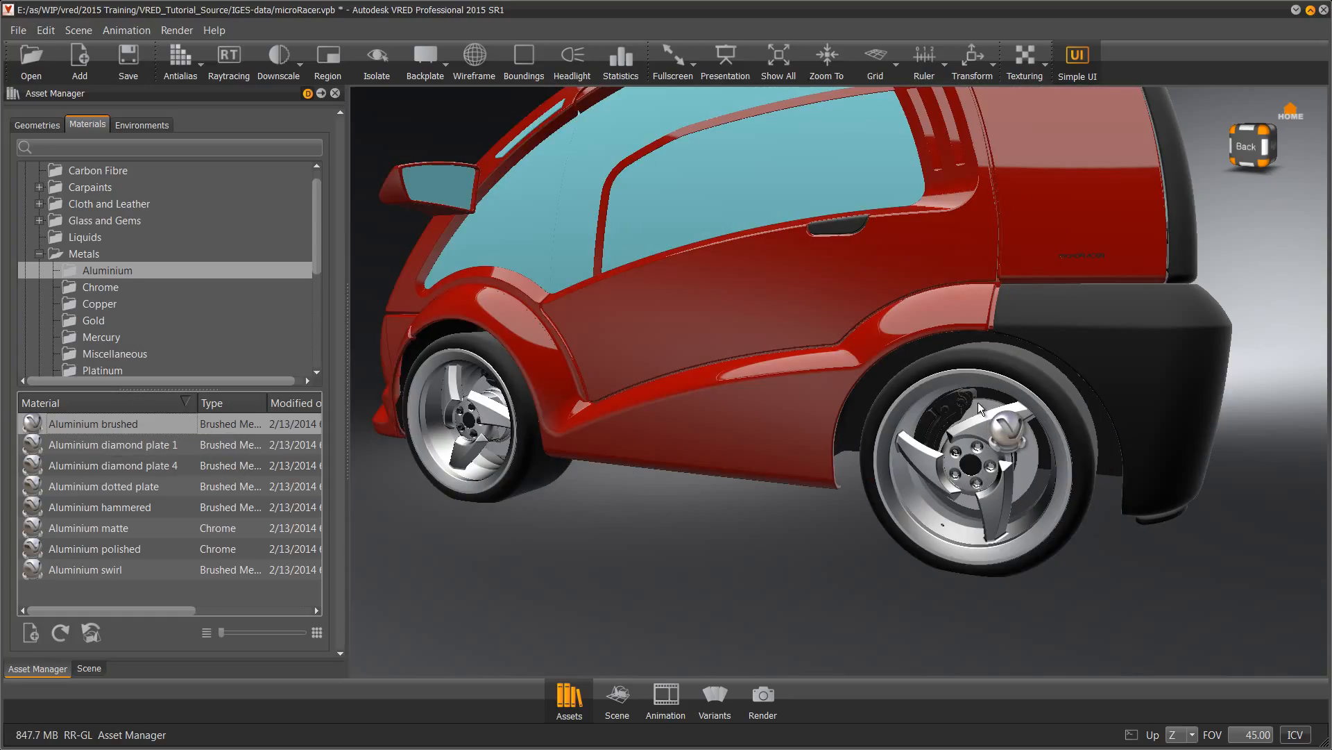
{"action": "left_click", "coordinate": [39, 186]}
{"action": "left_click", "coordinate": [99, 255]}
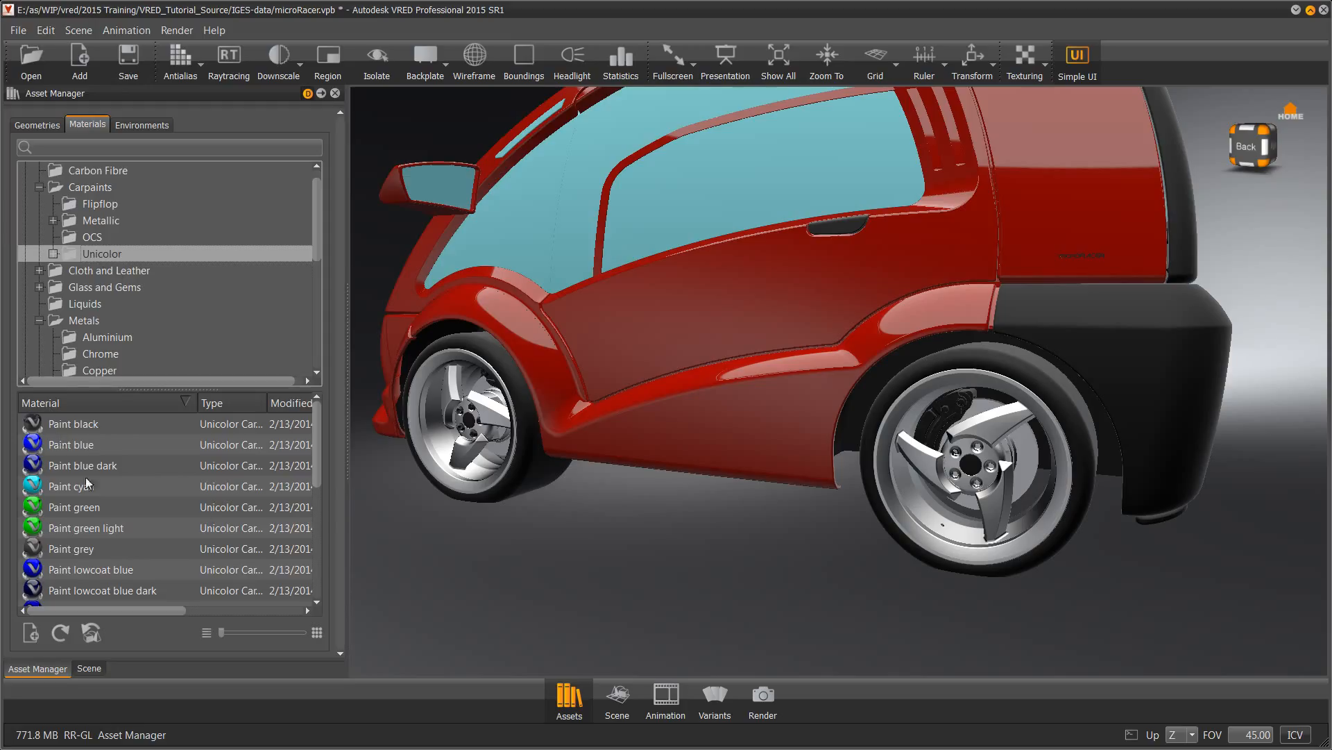
Paint the rear brake caliper with the Paint red unicolor carpaint
{"action": "scroll", "coordinate": [86, 477], "scroll_direction": "down", "scroll_amount": 5}
{"action": "mouse_move", "coordinate": [67, 515]}
{"action": "left_mouse_down"}
{"action": "mouse_move", "coordinate": [715, 503]}
{"action": "mouse_move", "coordinate": [940, 408]}
{"action": "left_mouse_up"}
{"action": "left_click", "coordinate": [39, 188]}
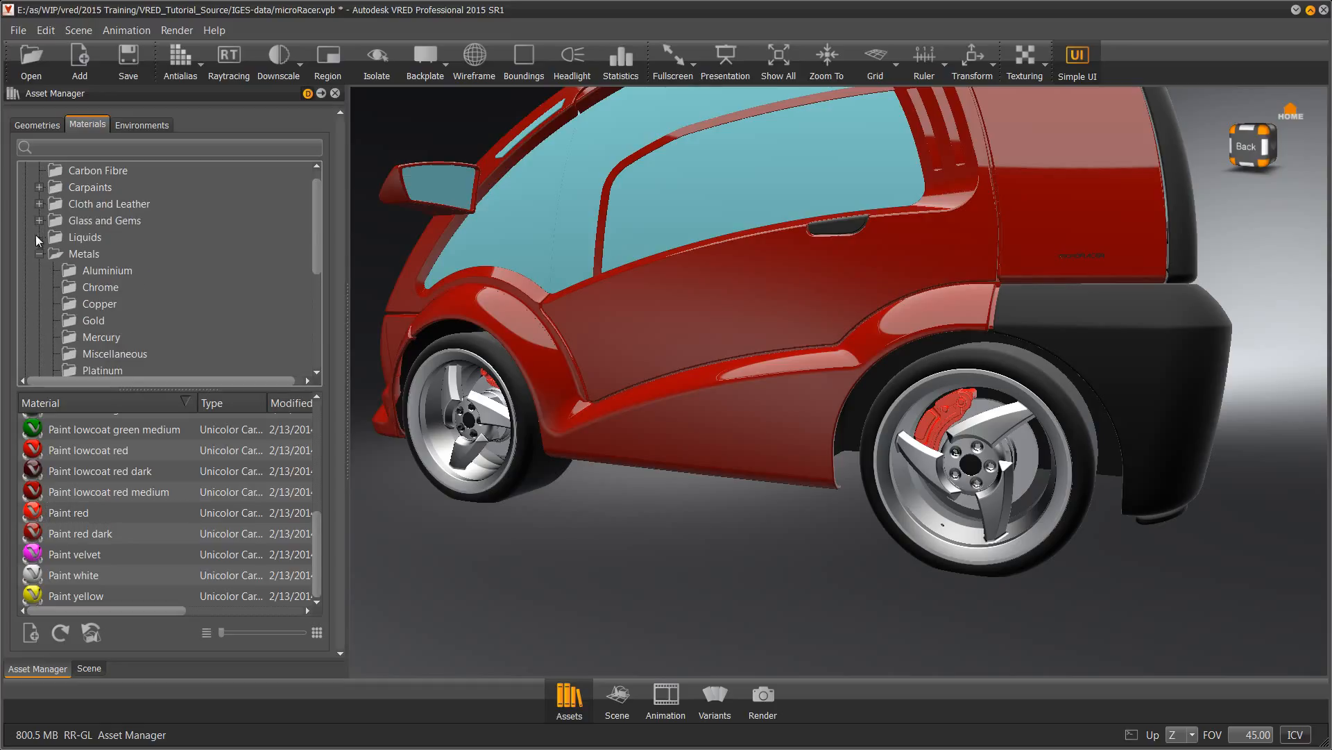
Give the hub caps a Chrome matte finish from Metals > Chrome
{"action": "left_click", "coordinate": [92, 289]}
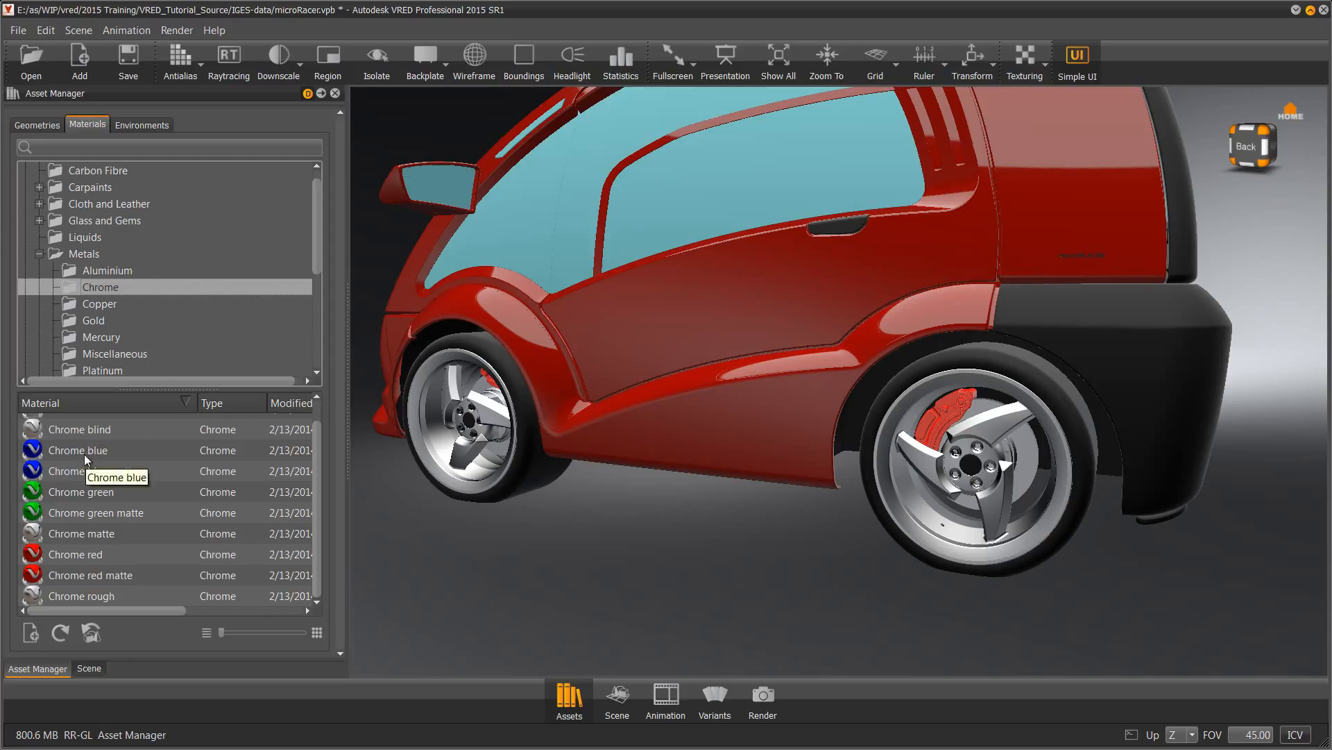
{"action": "left_click", "coordinate": [77, 534]}
{"action": "left_click_drag", "start_coordinate": [730, 515], "coordinate": [968, 467]}
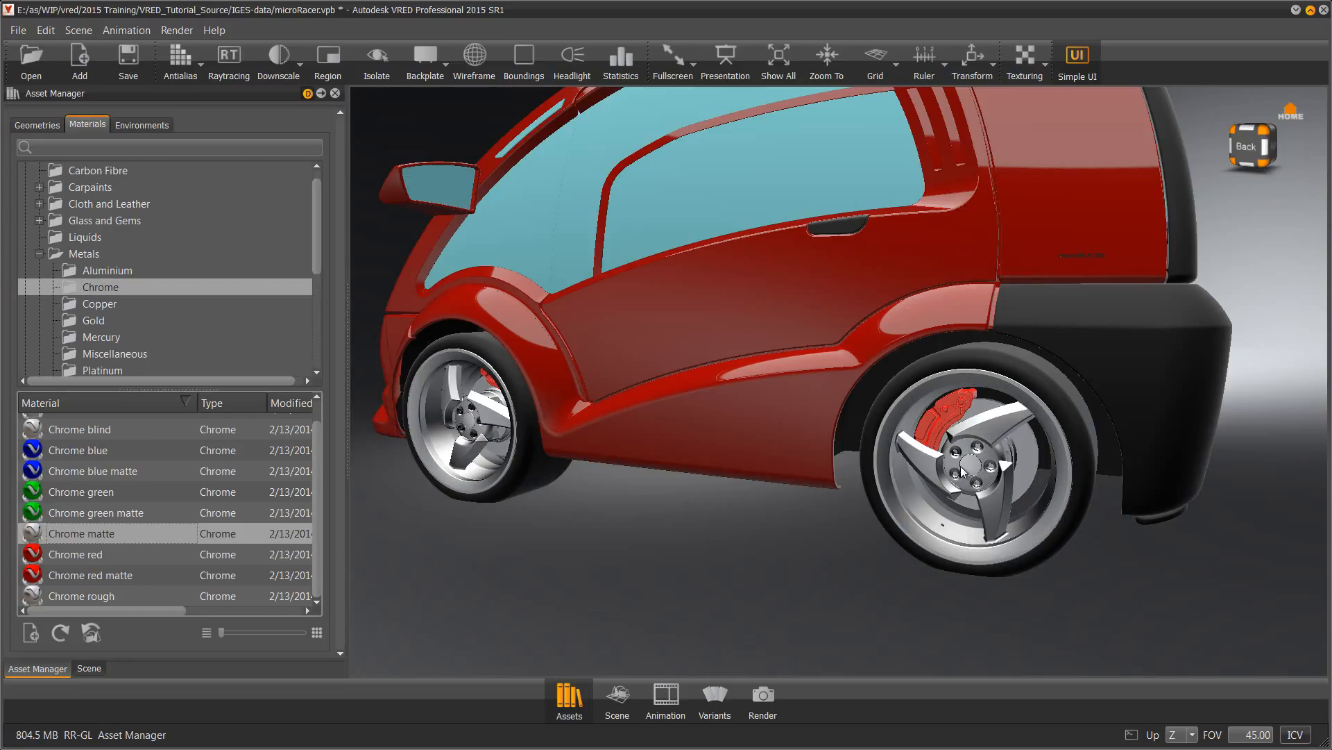
{"action": "left_click", "coordinate": [39, 254]}
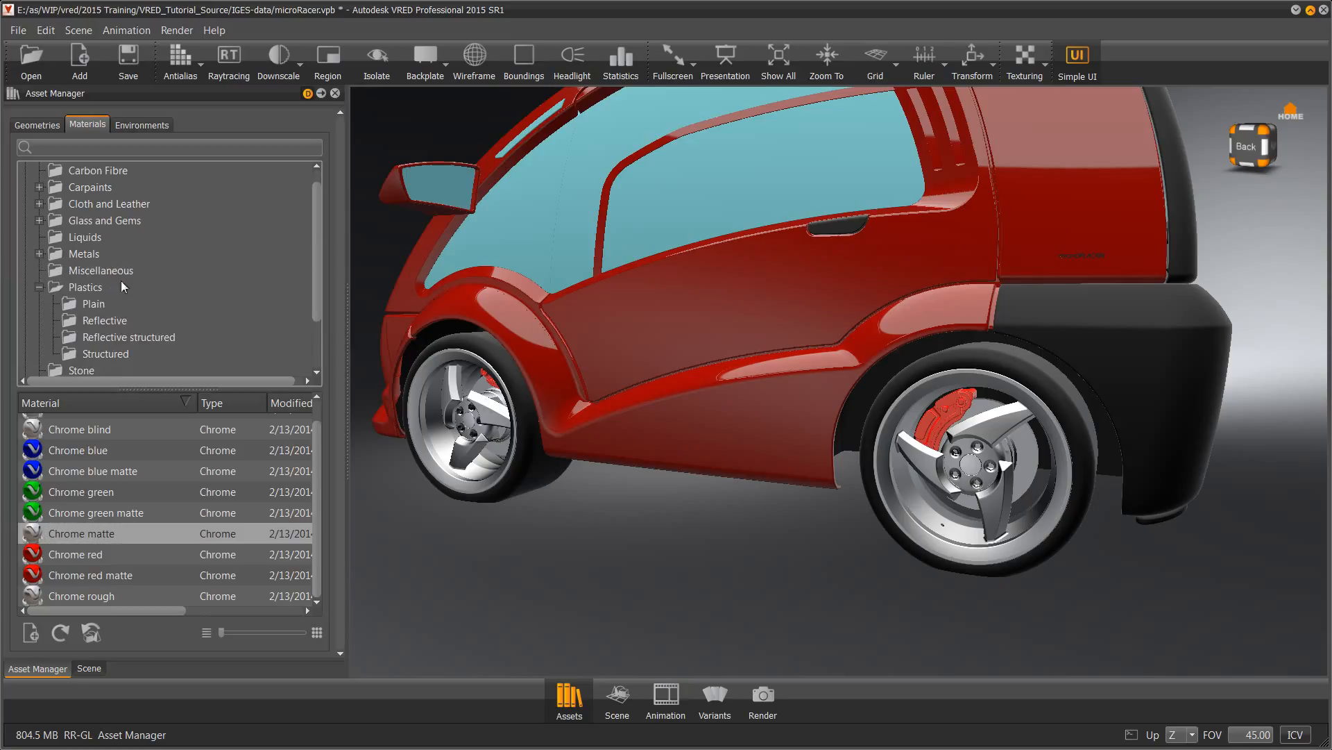
{"action": "left_click", "coordinate": [38, 220]}
Apply Glass 60% transparent 3mm to the side window and the windshield
{"action": "left_click_drag", "start_coordinate": [314, 431], "coordinate": [316, 462]}
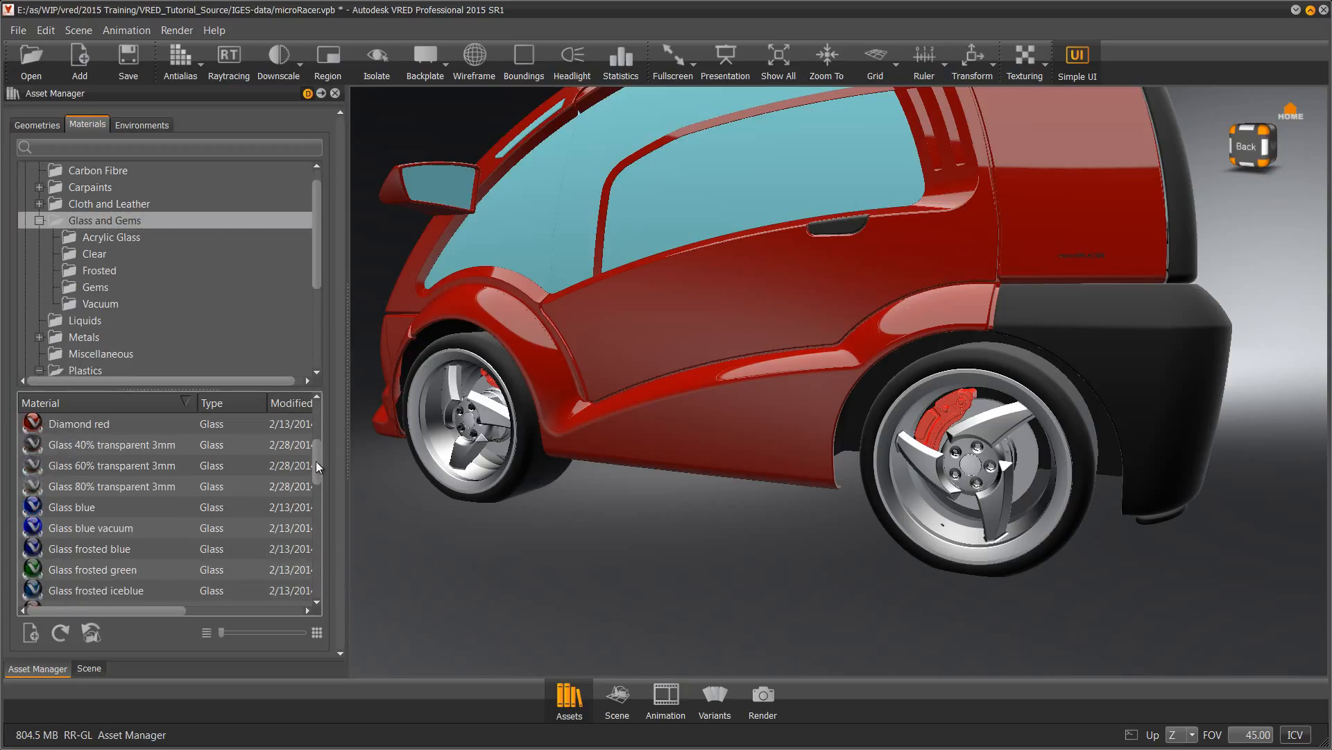
{"action": "left_click", "coordinate": [72, 462]}
{"action": "left_click_drag", "start_coordinate": [74, 461], "coordinate": [1247, 366]}
{"action": "left_click_drag", "start_coordinate": [127, 460], "coordinate": [710, 241]}
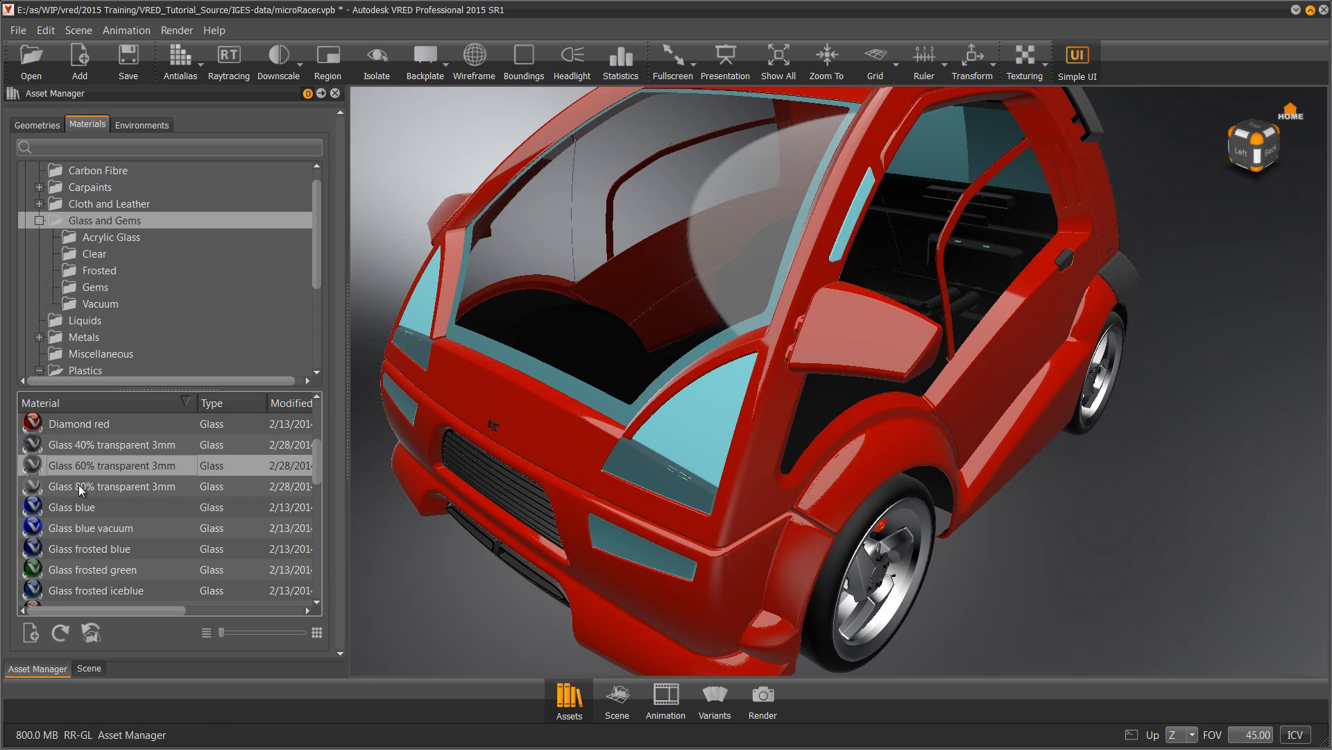
Apply Headlight white to the headlight and Rearlight reflector to the side vent strip
{"action": "scroll", "coordinate": [322, 490], "scroll_direction": "down", "scroll_amount": 5}
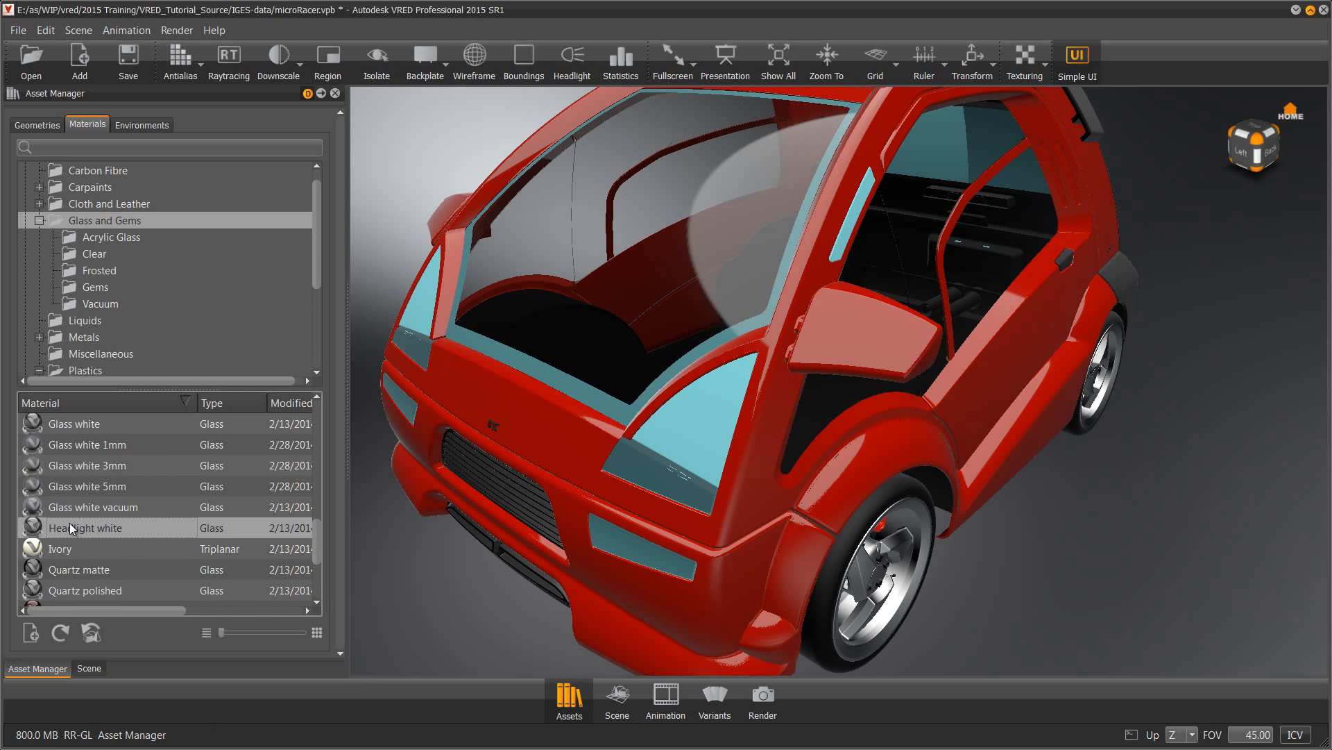
{"action": "left_click_drag", "start_coordinate": [69, 528], "coordinate": [702, 419]}
{"action": "left_click_drag", "start_coordinate": [428, 385], "coordinate": [842, 469]}
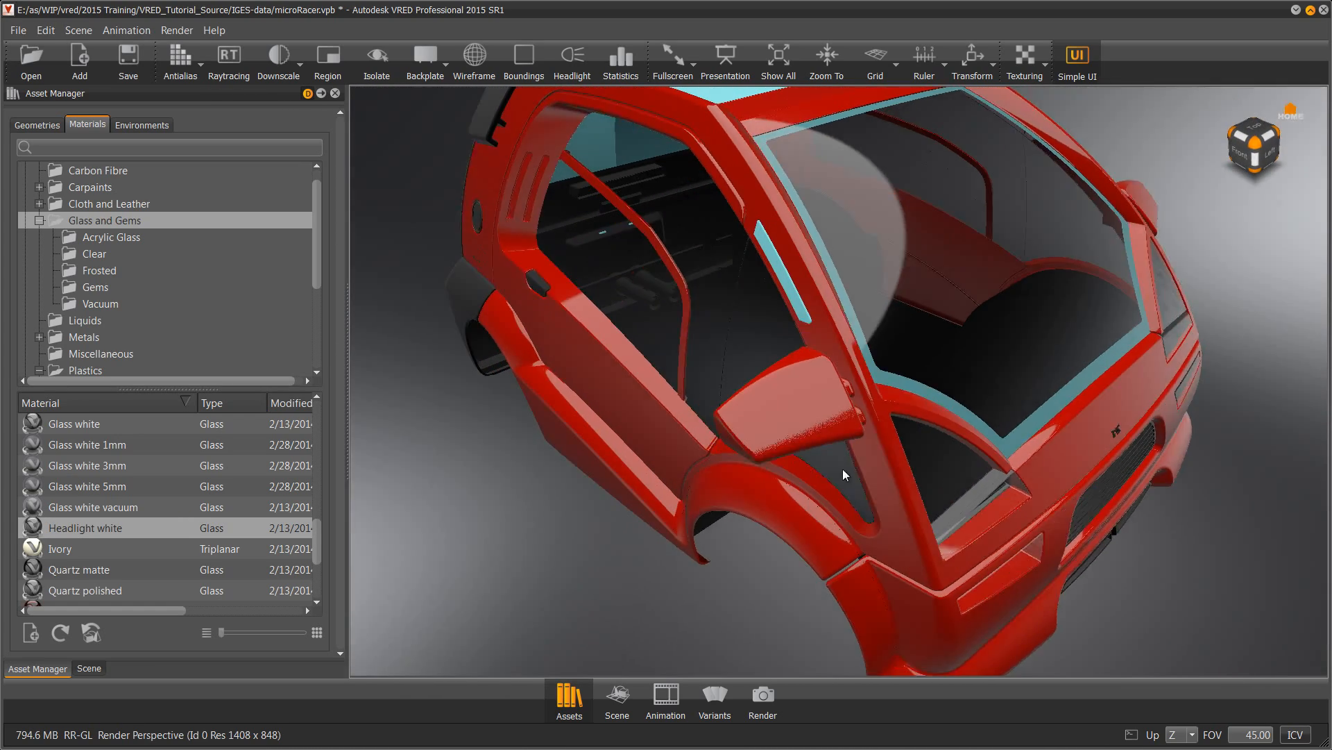
{"action": "scroll", "coordinate": [260, 541], "scroll_direction": "down", "scroll_amount": 2}
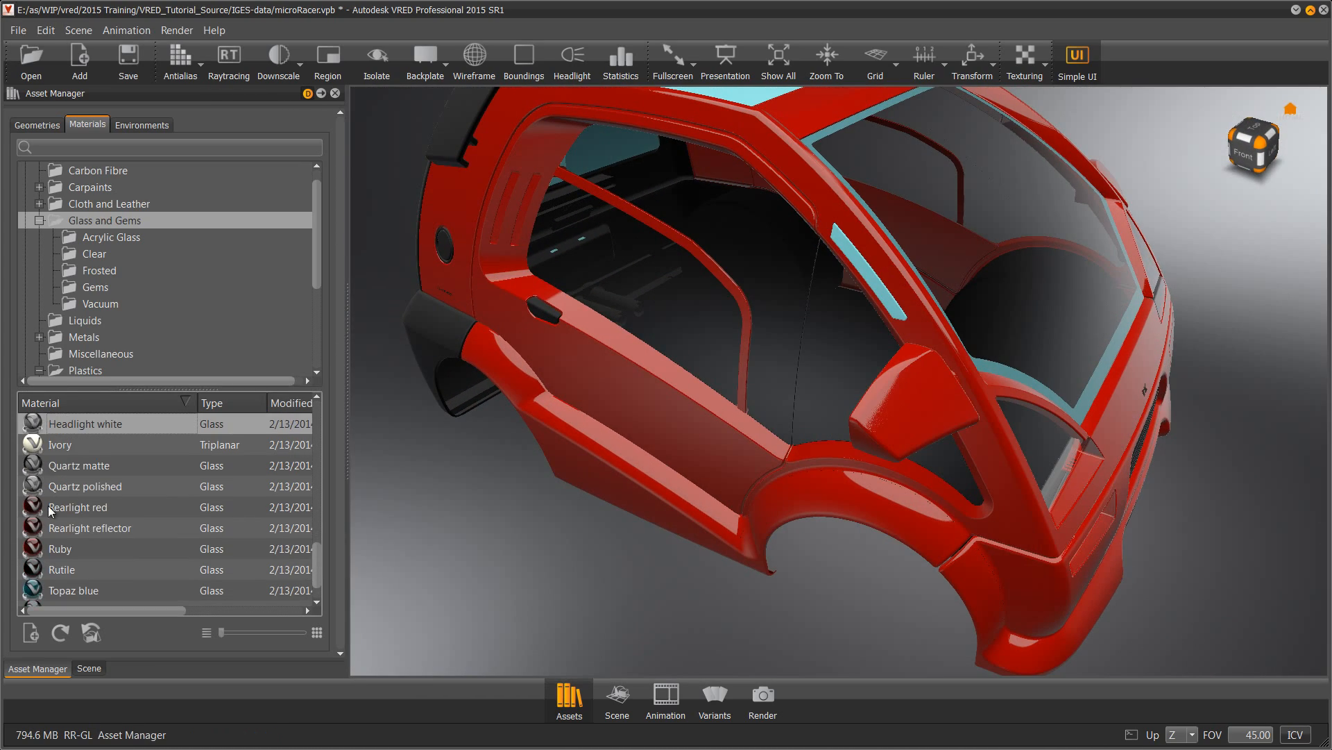
{"action": "left_click_drag", "start_coordinate": [787, 348], "coordinate": [886, 298]}
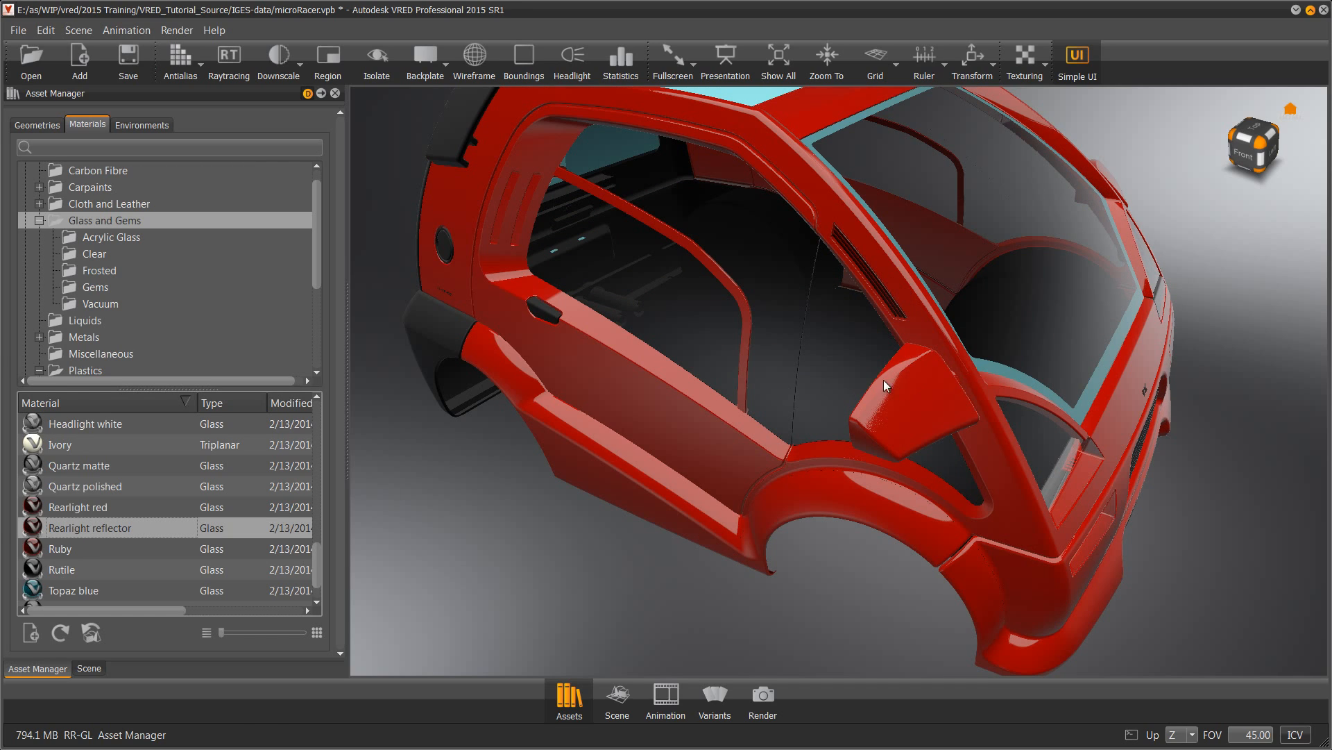
{"action": "left_click_drag", "start_coordinate": [884, 380], "coordinate": [529, 394]}
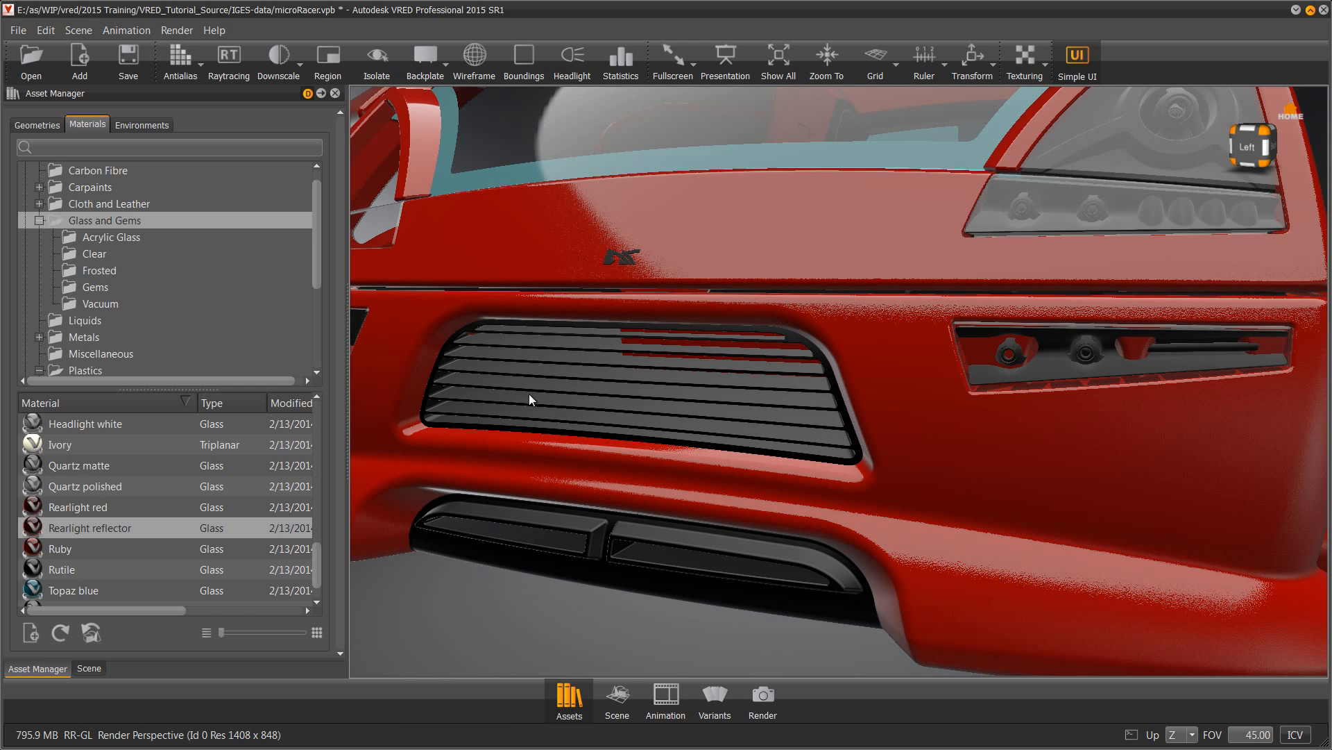
Apply the scene's Chrome material to both parts of the front logo
{"action": "left_click", "coordinate": [86, 669]}
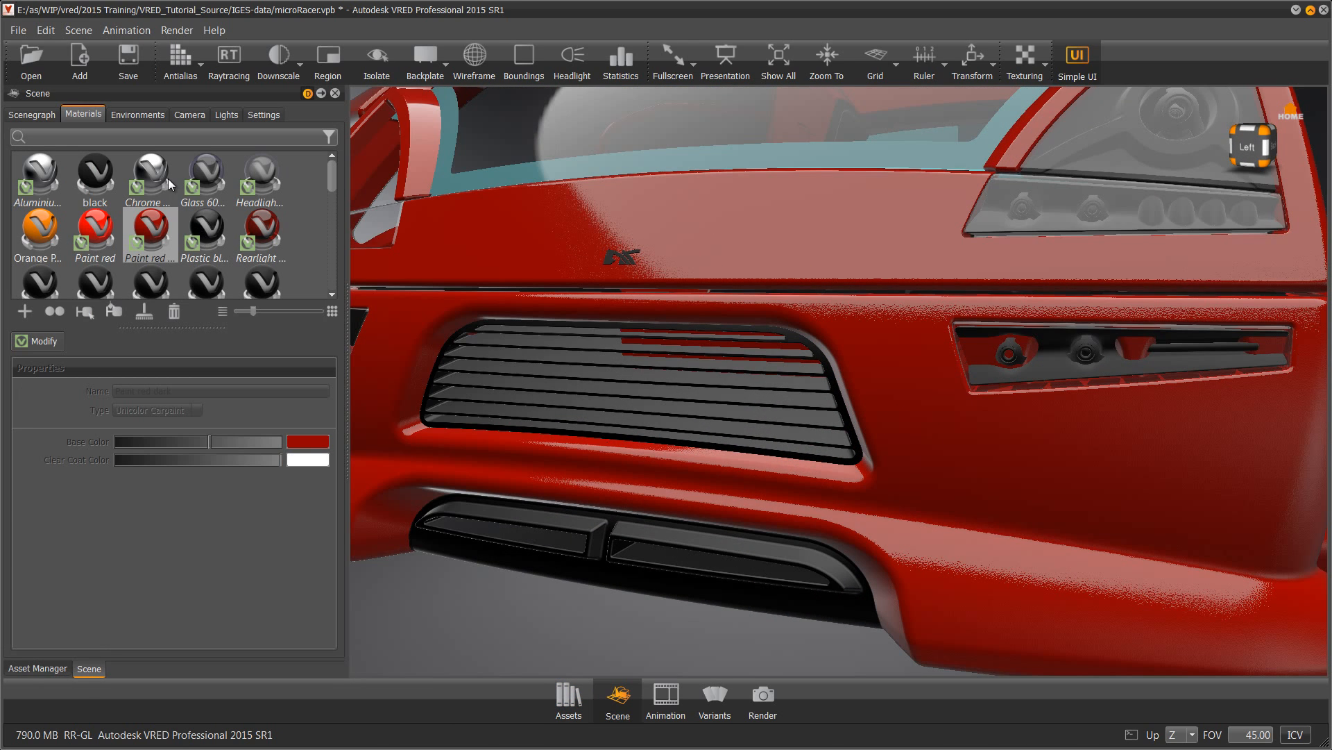
{"action": "mouse_move", "coordinate": [145, 167]}
{"action": "left_mouse_down"}
{"action": "mouse_move", "coordinate": [441, 247]}
{"action": "mouse_move", "coordinate": [611, 264]}
{"action": "left_mouse_up"}
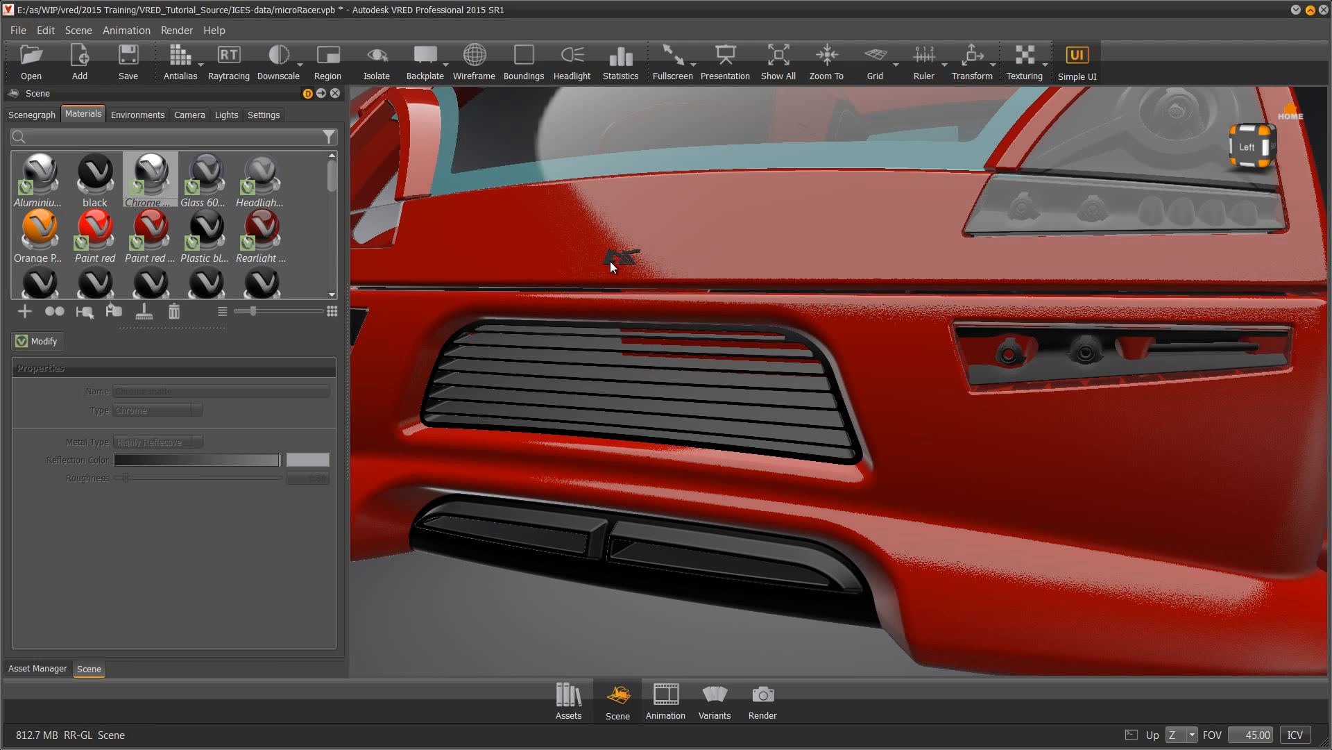
{"action": "scroll", "coordinate": [610, 261], "scroll_direction": "up", "scroll_amount": 5}
{"action": "middle_click_drag", "start_coordinate": [604, 254], "coordinate": [1066, 595]}
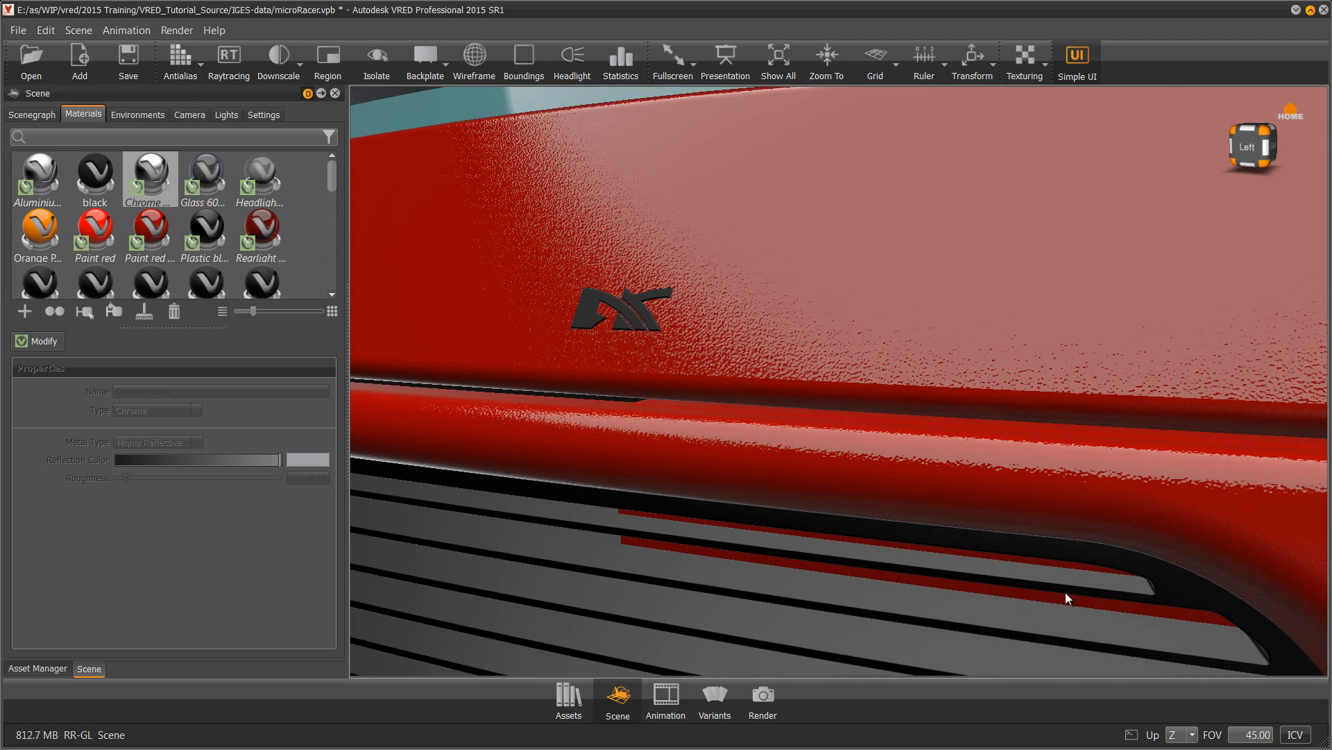
{"action": "left_click_drag", "start_coordinate": [133, 165], "coordinate": [619, 308]}
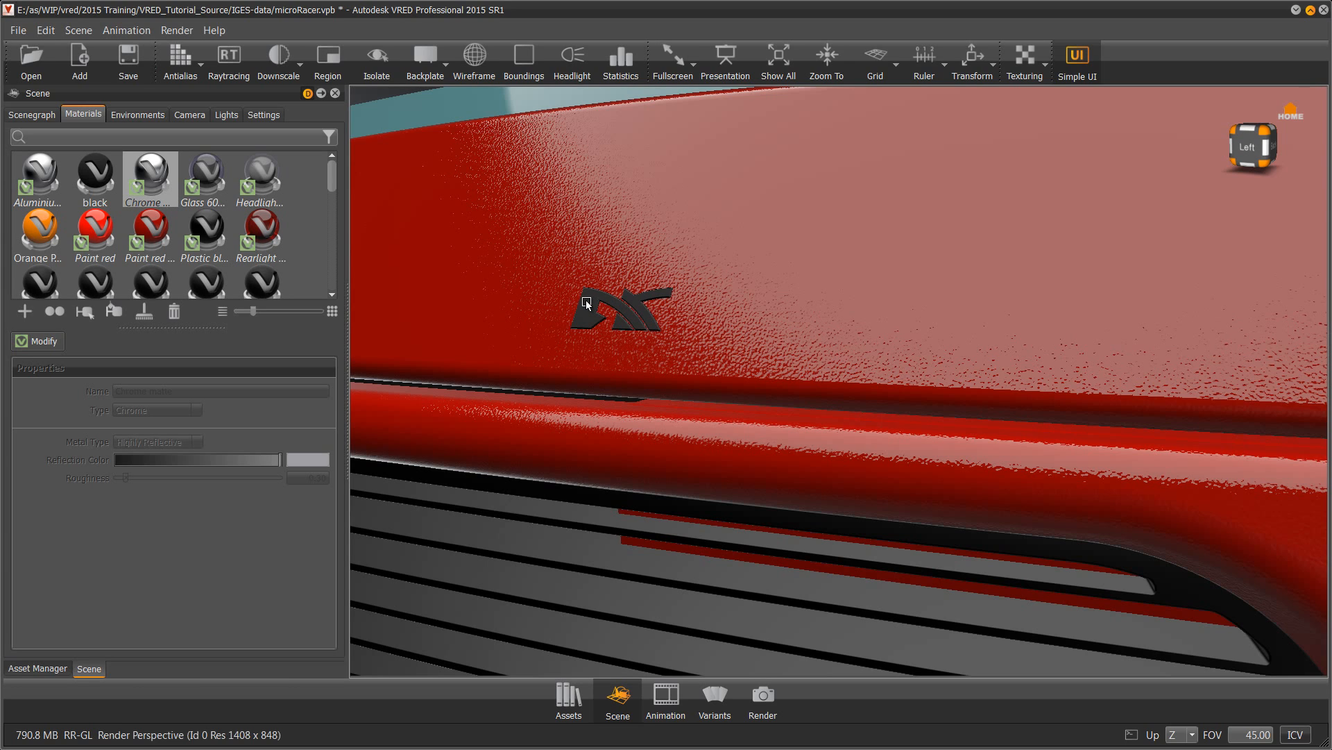
{"action": "left_click", "coordinate": [479, 64]}
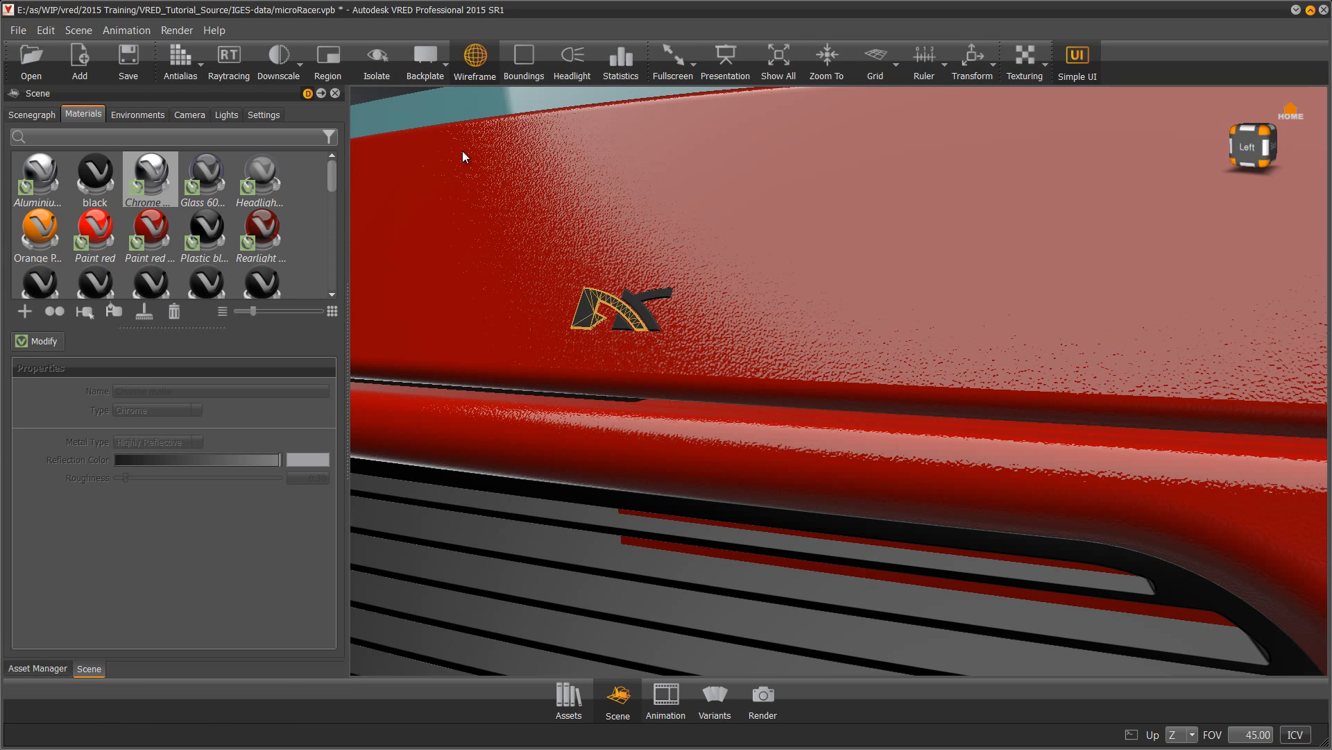
{"action": "left_click", "coordinate": [639, 319]}
{"action": "left_click", "coordinate": [622, 327]}
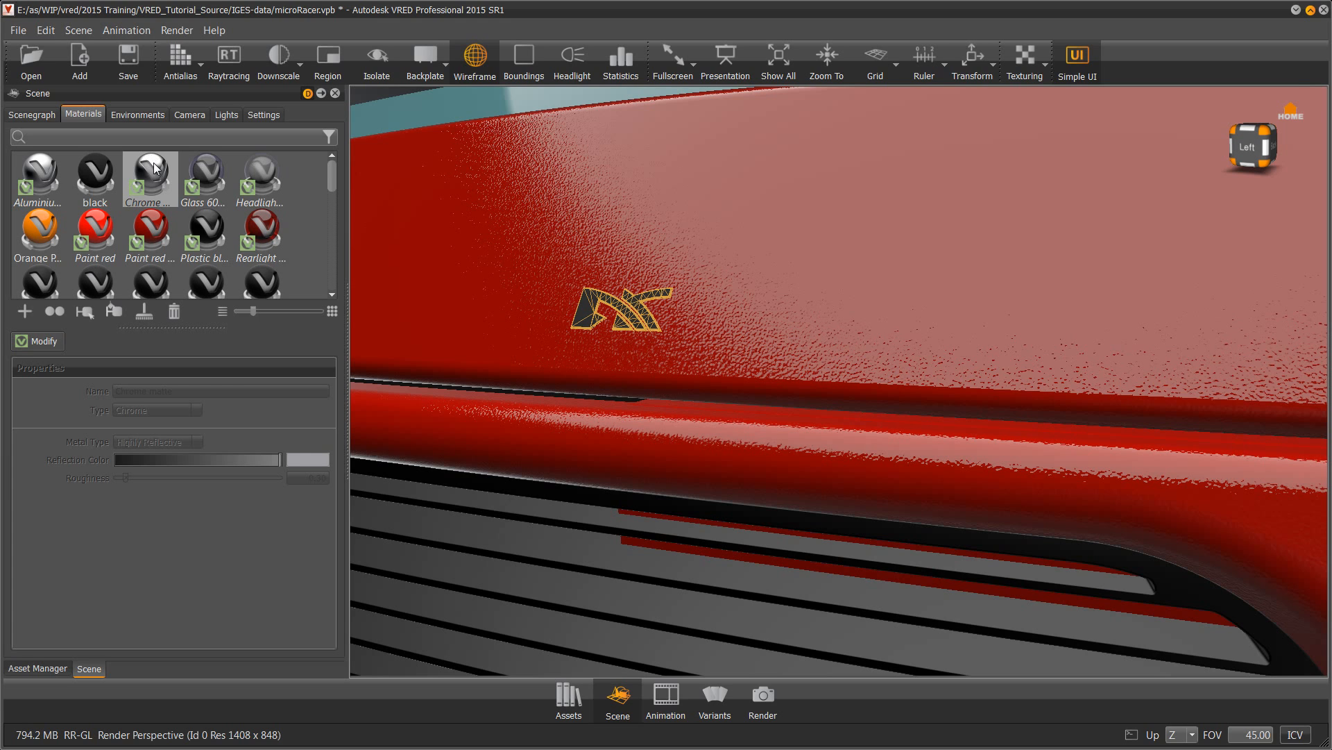
{"action": "right_click", "coordinate": [155, 165]}
{"action": "left_click", "coordinate": [179, 334]}
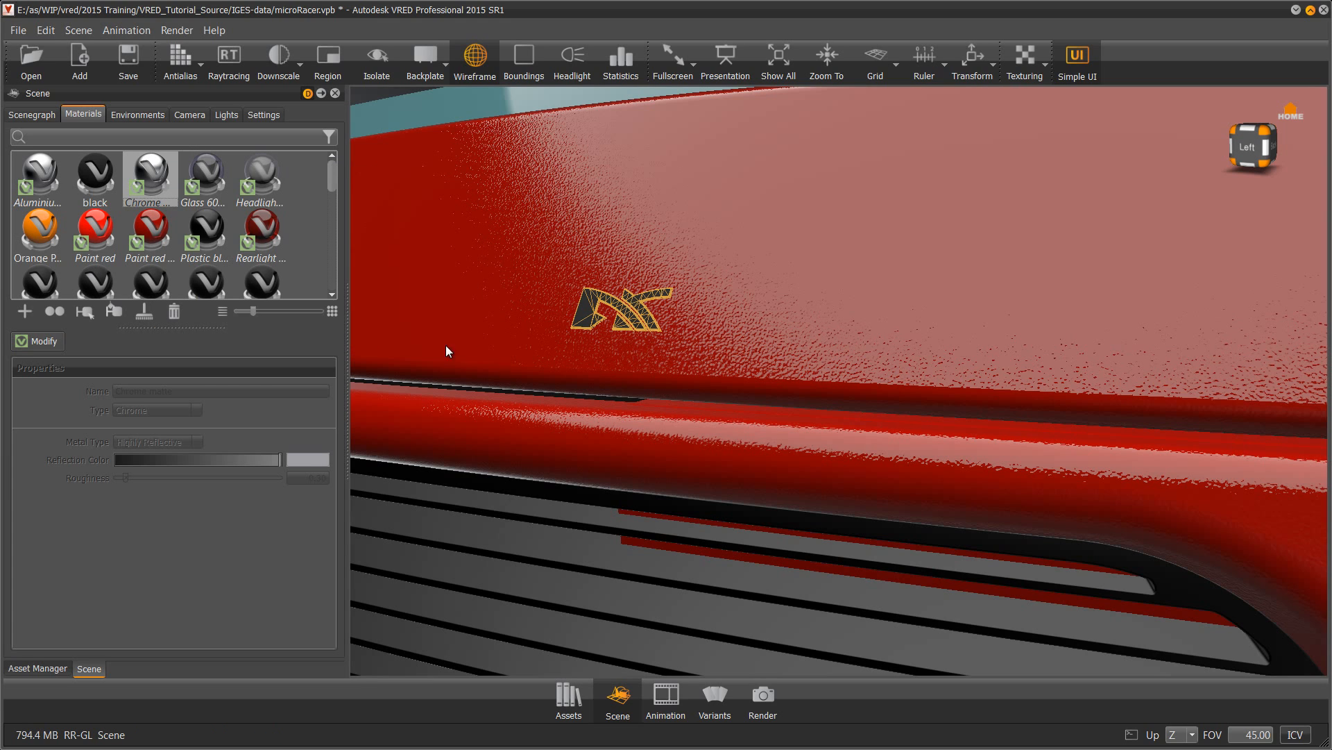
{"action": "key", "text": "w"}
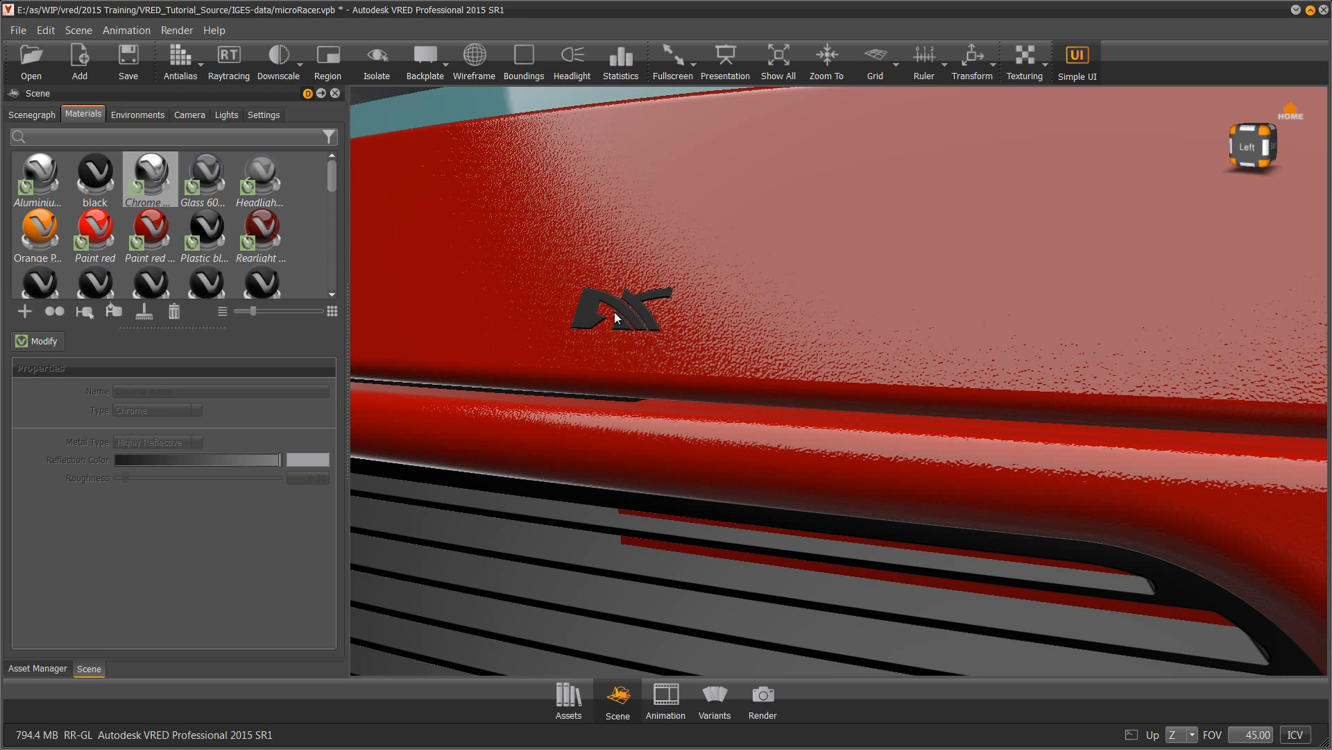
Apply Glass 60% to the sunroof and the rear tailgate window
{"action": "scroll", "coordinate": [611, 342], "scroll_direction": "down", "scroll_amount": 6}
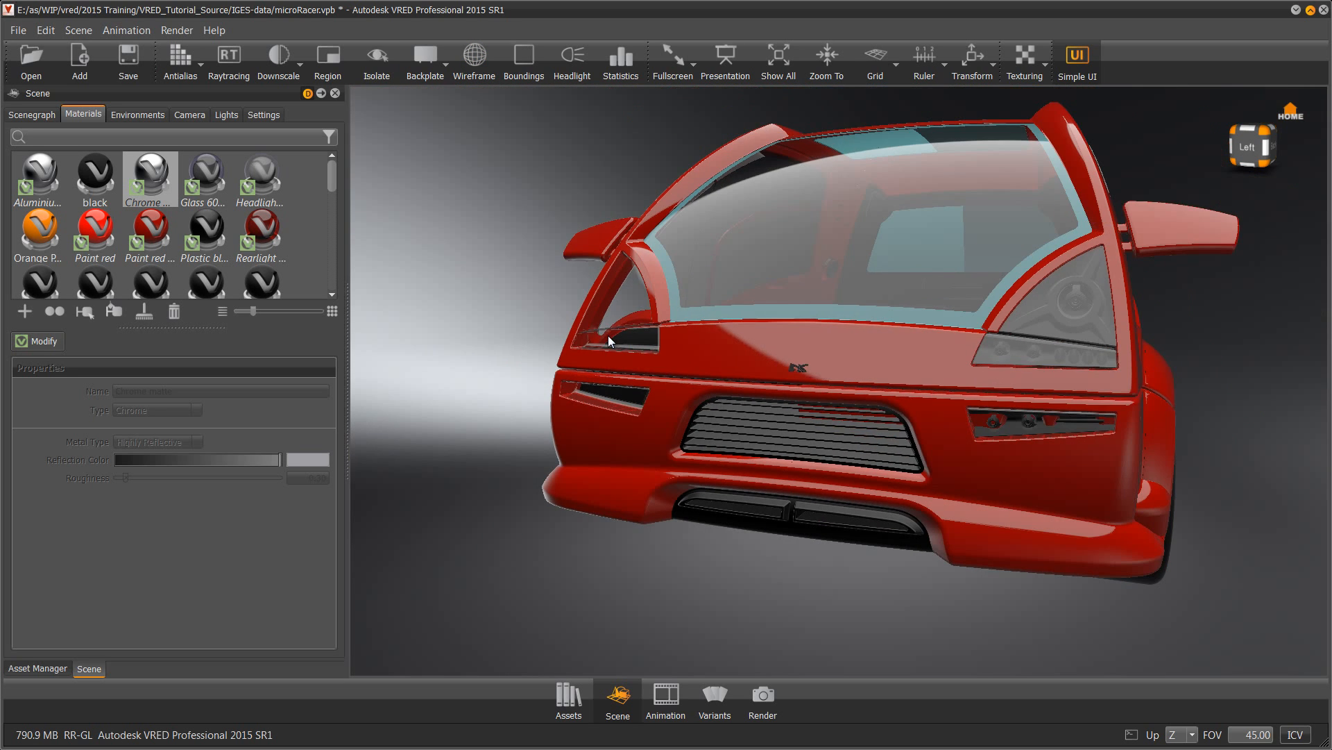
{"action": "left_click_drag", "start_coordinate": [609, 340], "coordinate": [1077, 596]}
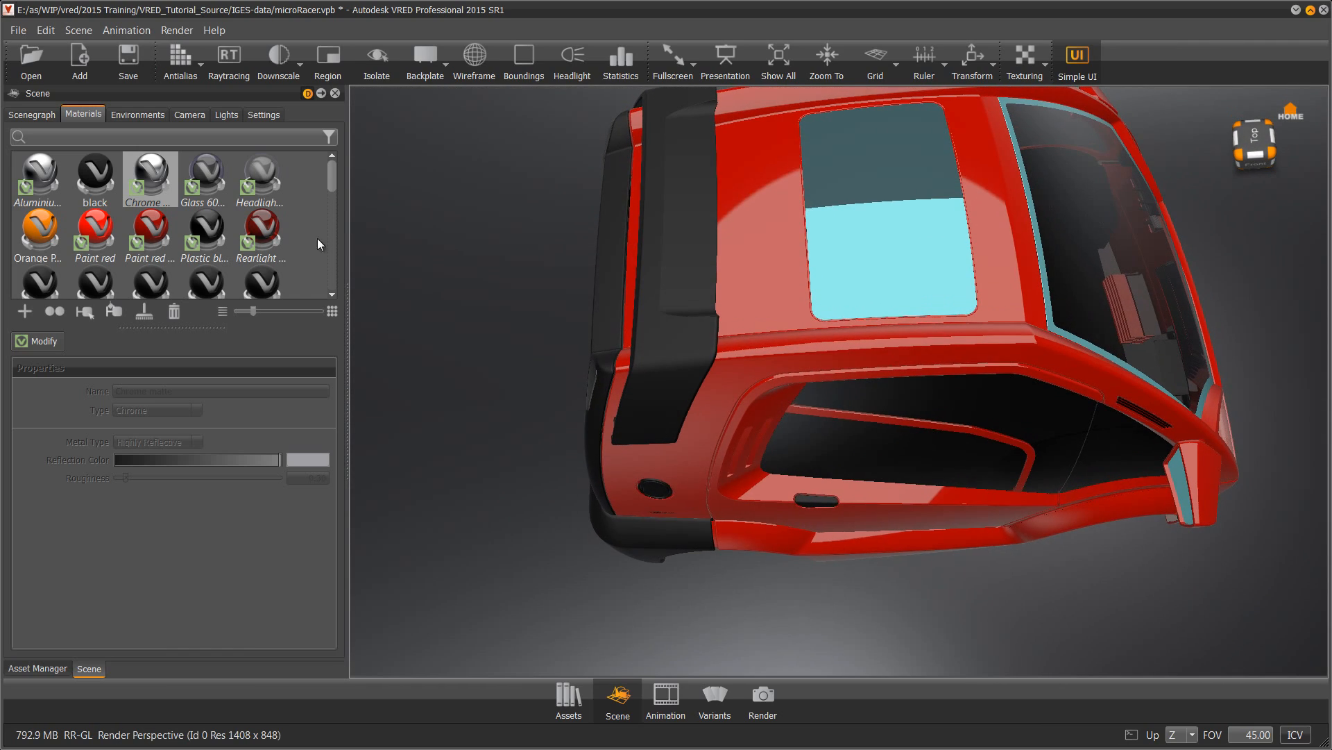
{"action": "left_click_drag", "start_coordinate": [201, 166], "coordinate": [914, 242]}
{"action": "left_click_drag", "start_coordinate": [594, 331], "coordinate": [988, 151]}
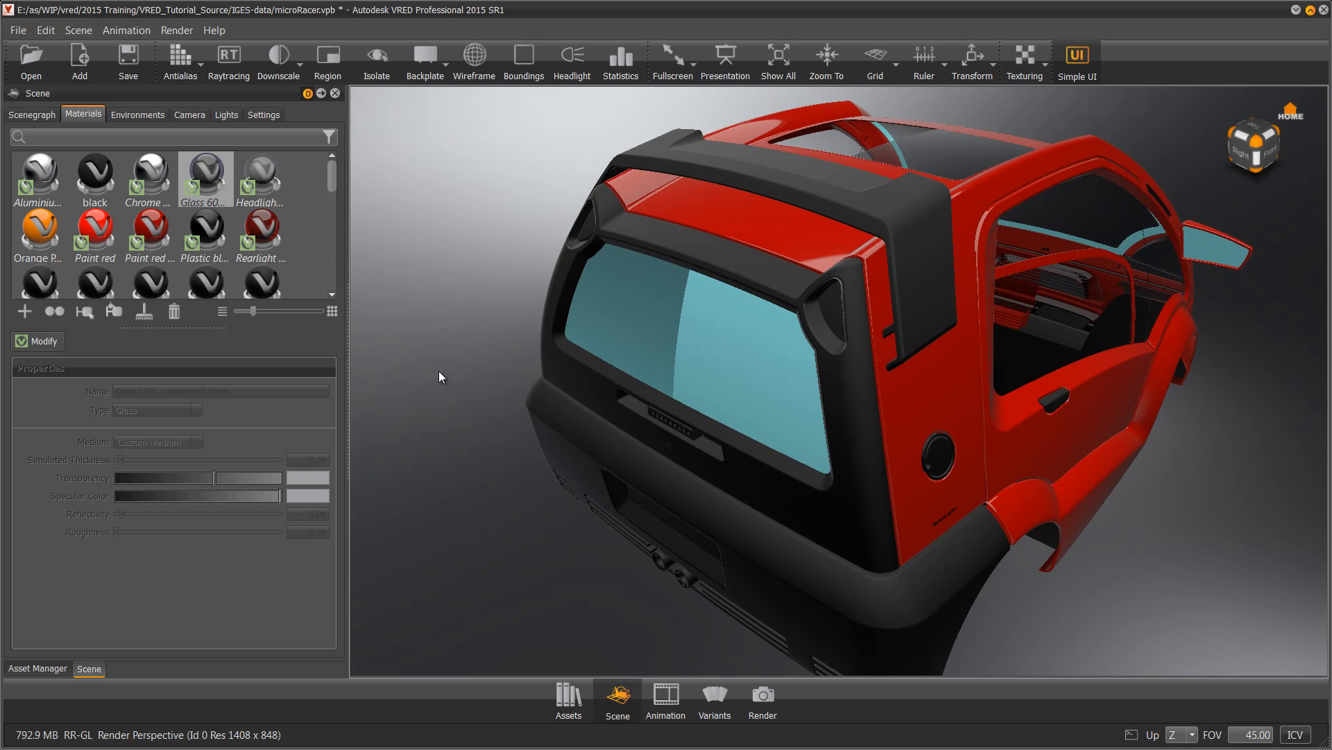
{"action": "left_click_drag", "start_coordinate": [203, 168], "coordinate": [661, 351]}
{"action": "left_click_drag", "start_coordinate": [556, 467], "coordinate": [817, 326]}
{"action": "scroll", "coordinate": [817, 326], "scroll_direction": "up", "scroll_amount": 5}
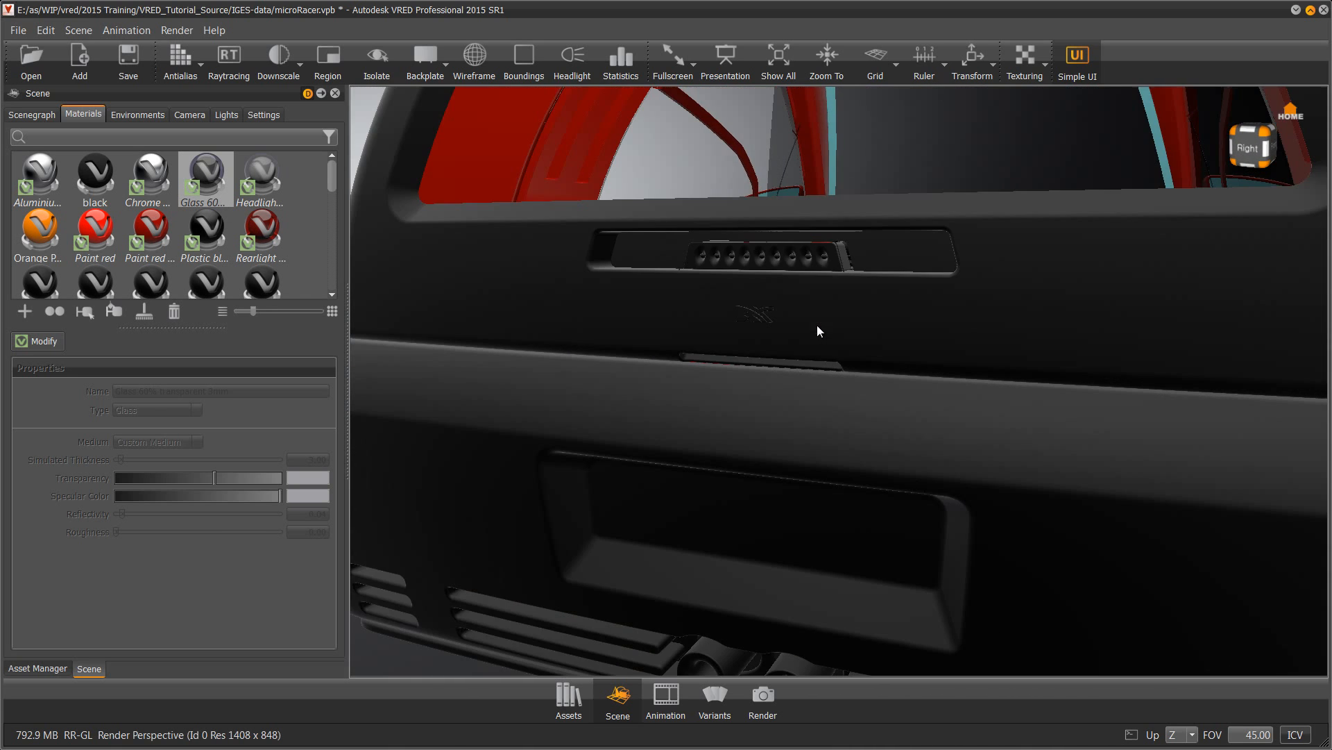
Open the library's Metals > Chrome materials and put Chrome on the rear light strip
{"action": "left_click", "coordinate": [17, 667]}
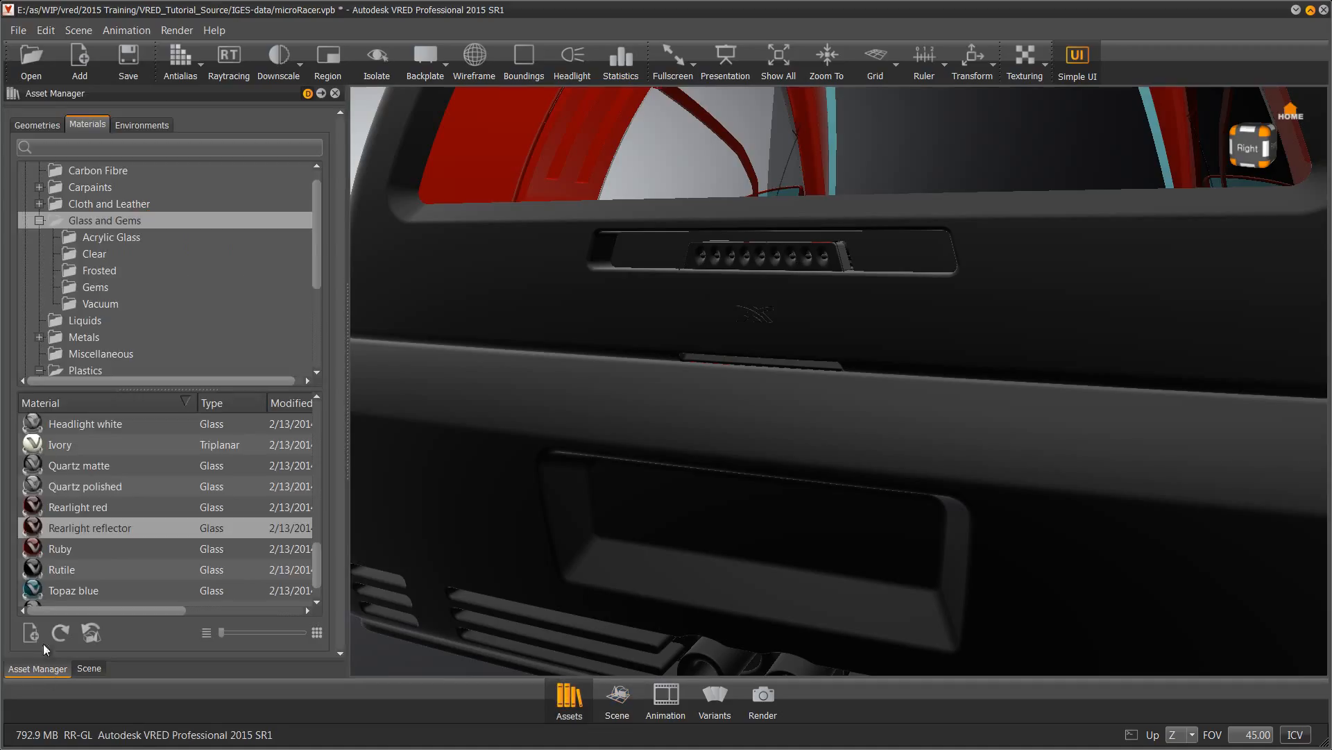
{"action": "left_click", "coordinate": [38, 220]}
{"action": "double_click", "coordinate": [84, 254]}
{"action": "left_click", "coordinate": [110, 287]}
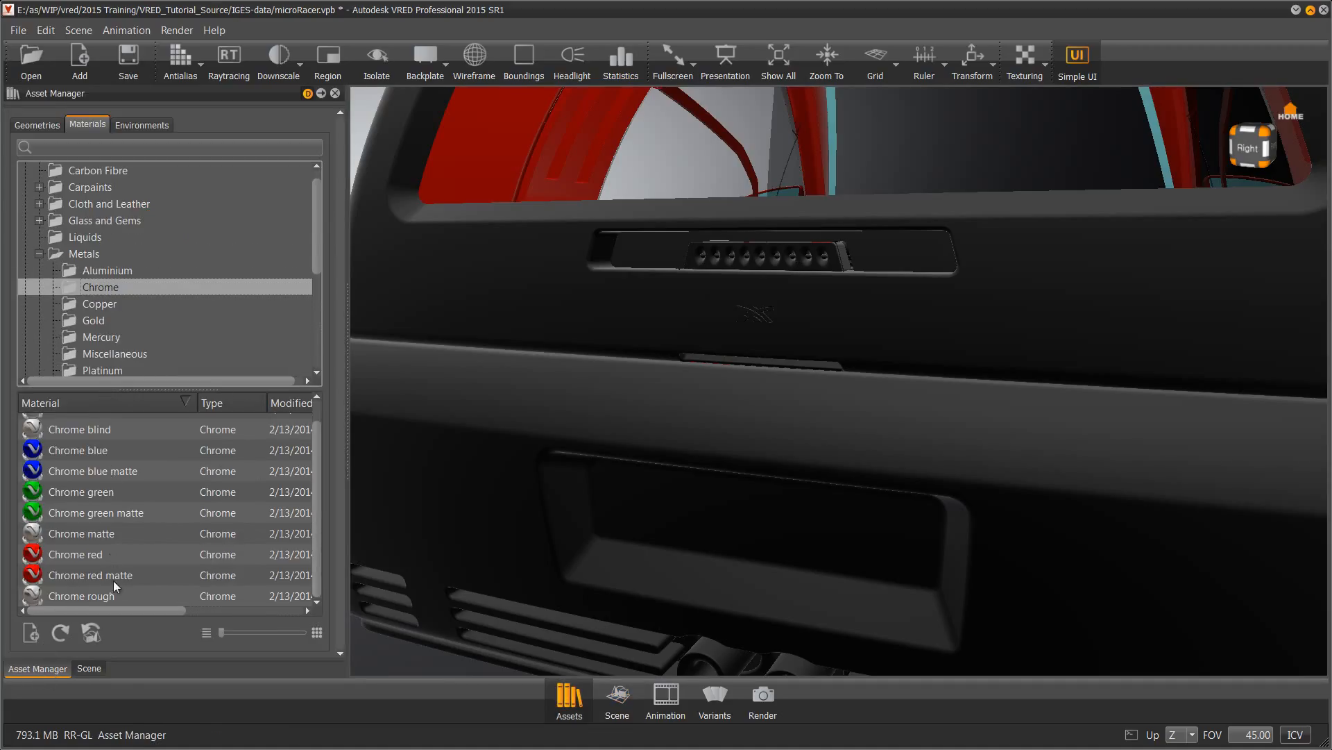
{"action": "scroll", "coordinate": [79, 435], "scroll_direction": "up", "scroll_amount": 1}
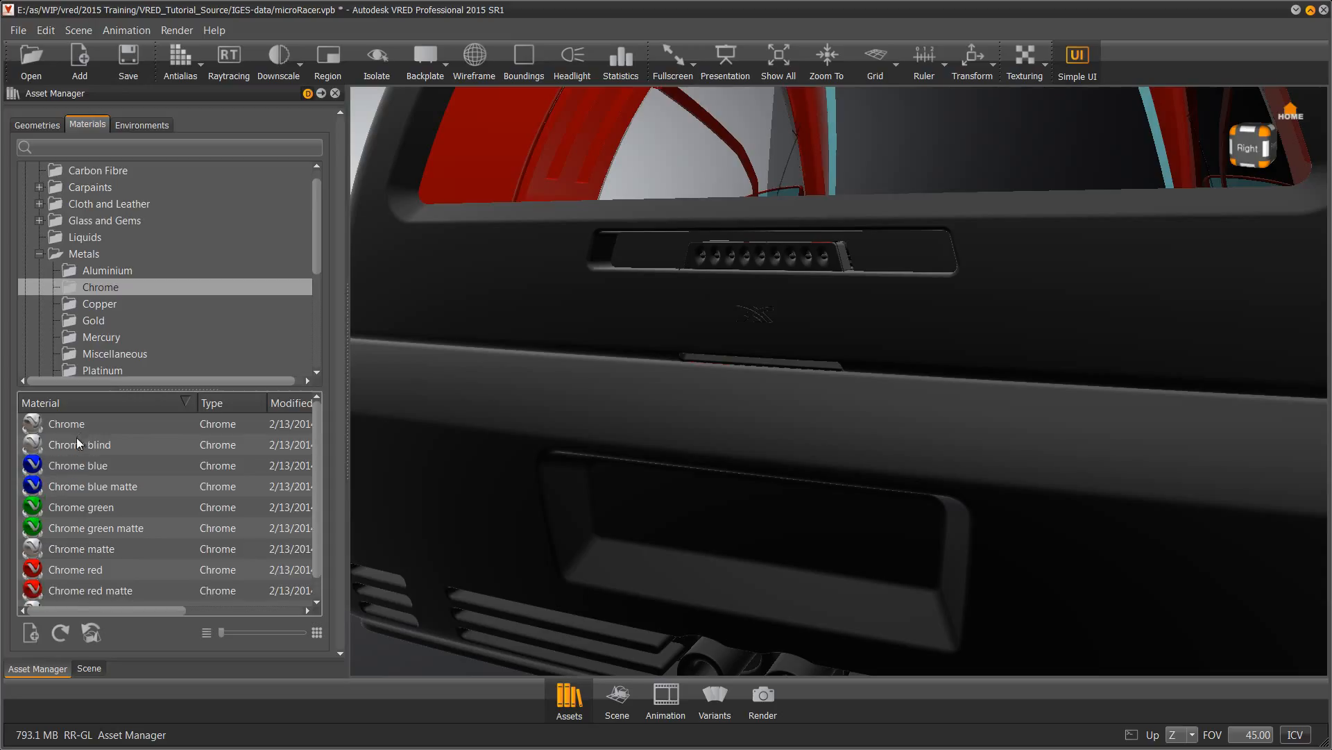
{"action": "left_click_drag", "start_coordinate": [73, 426], "coordinate": [836, 262]}
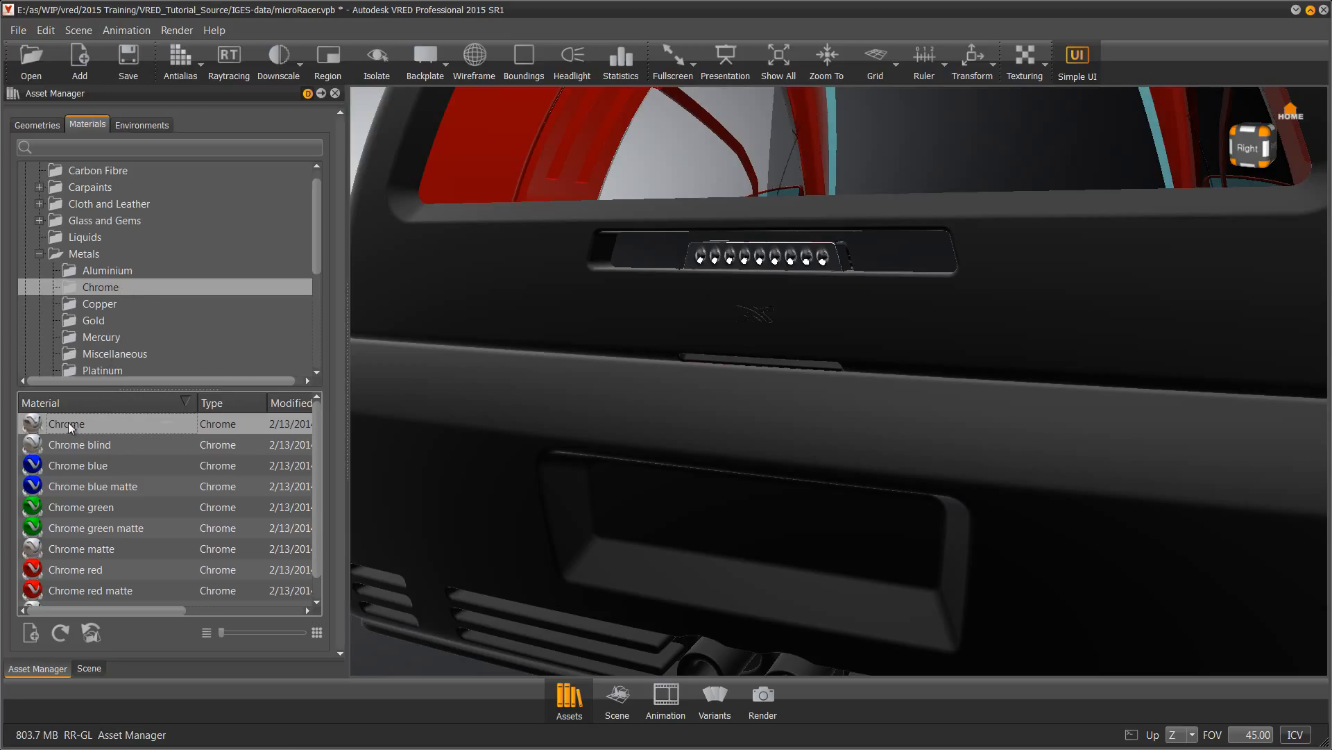
{"action": "left_click_drag", "start_coordinate": [68, 423], "coordinate": [742, 308]}
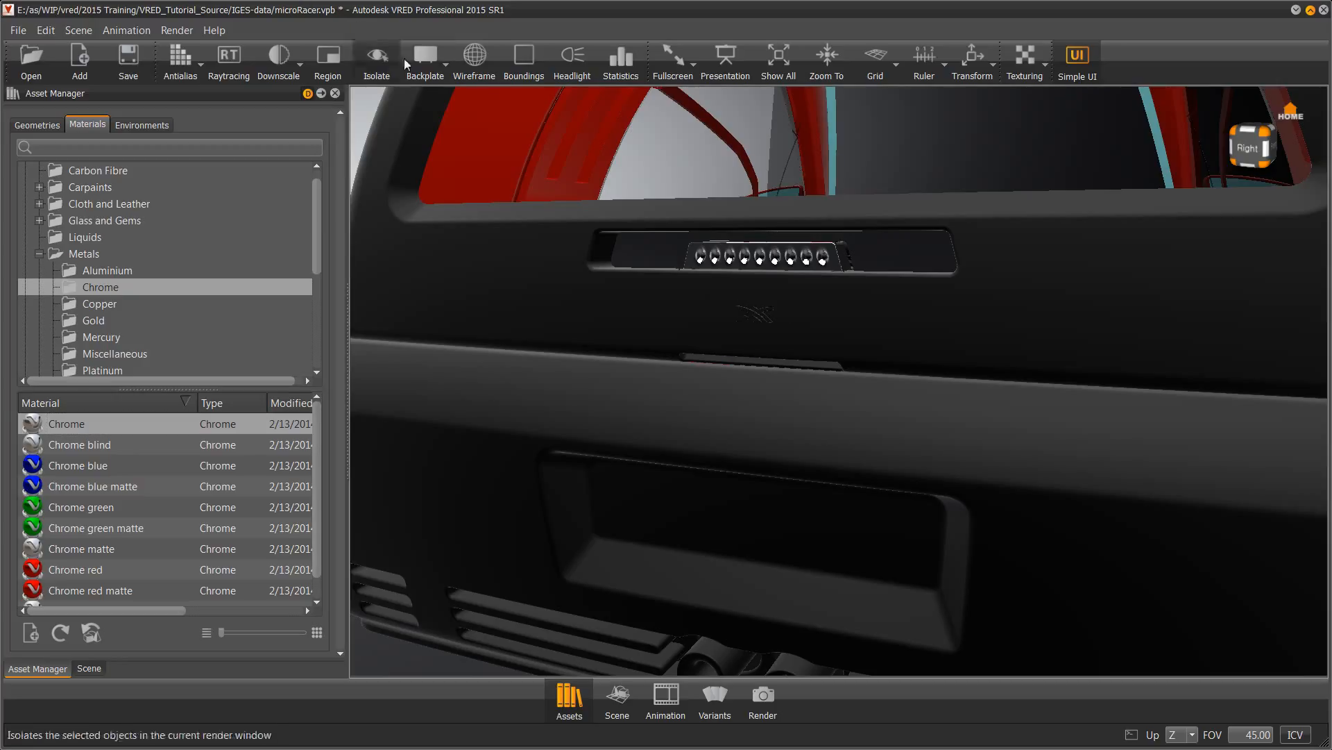
Select both parts of the rear logo and apply Chrome to them
{"action": "left_click", "coordinate": [475, 57]}
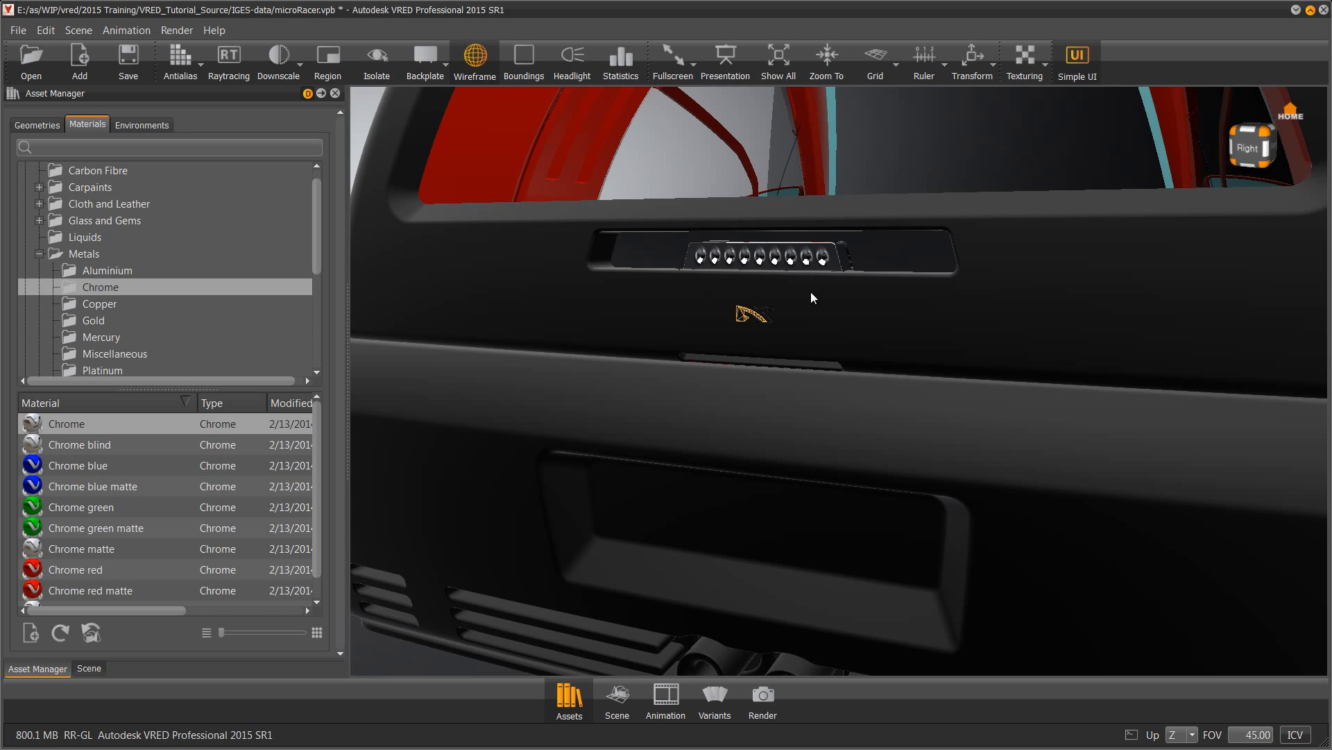
{"action": "right_click_drag", "start_coordinate": [812, 298], "coordinate": [802, 485]}
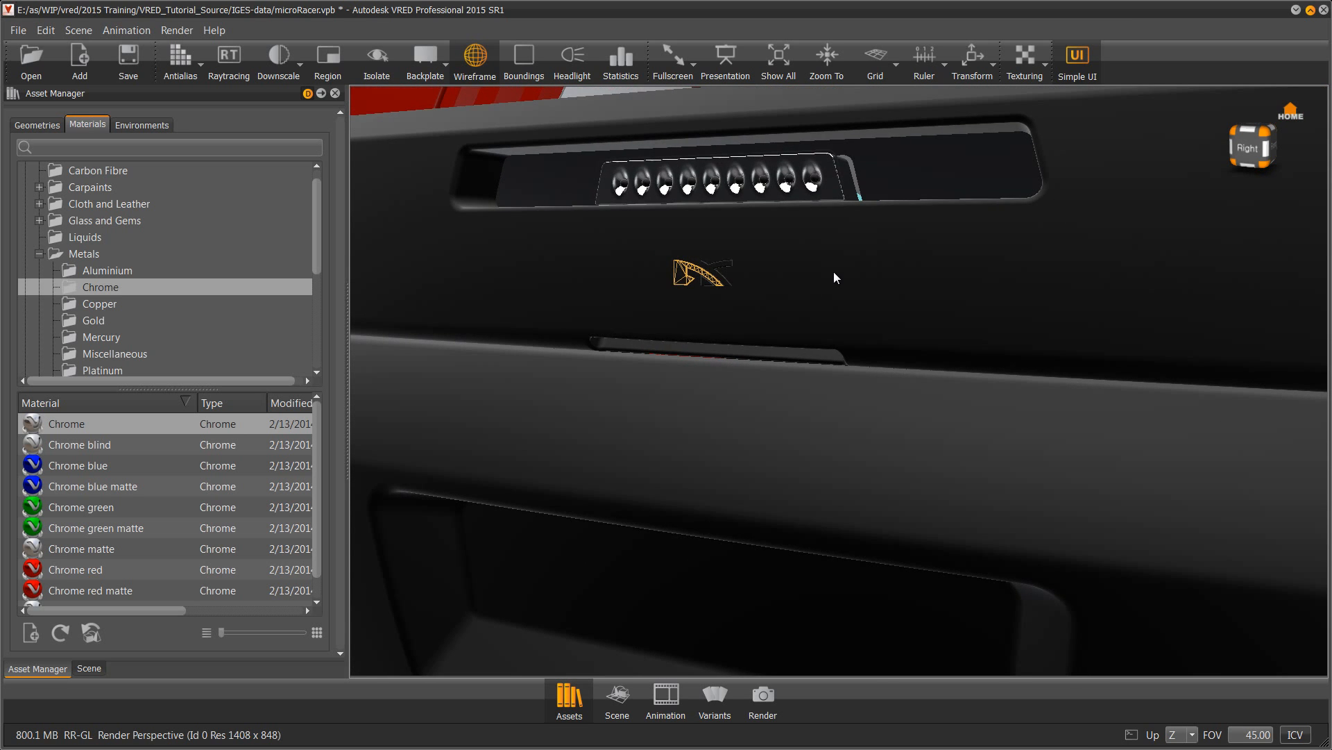
{"action": "left_click", "coordinate": [709, 275]}
{"action": "left_click", "coordinate": [696, 280], "text": "ctrl+shift"}
{"action": "right_click", "coordinate": [78, 424]}
{"action": "left_click", "coordinate": [141, 439]}
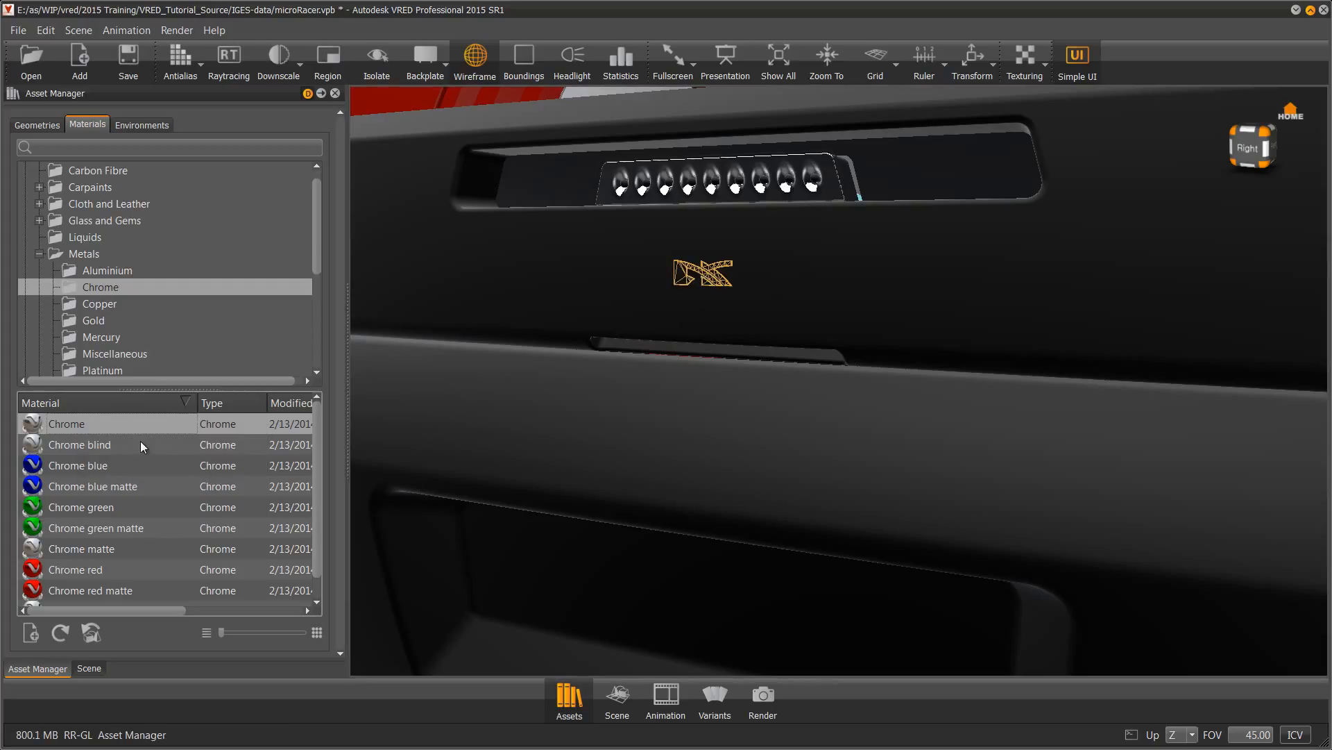
Apply Chrome to the left and right exhaust pipes
{"action": "scroll", "coordinate": [540, 441], "scroll_direction": "down", "scroll_amount": 4}
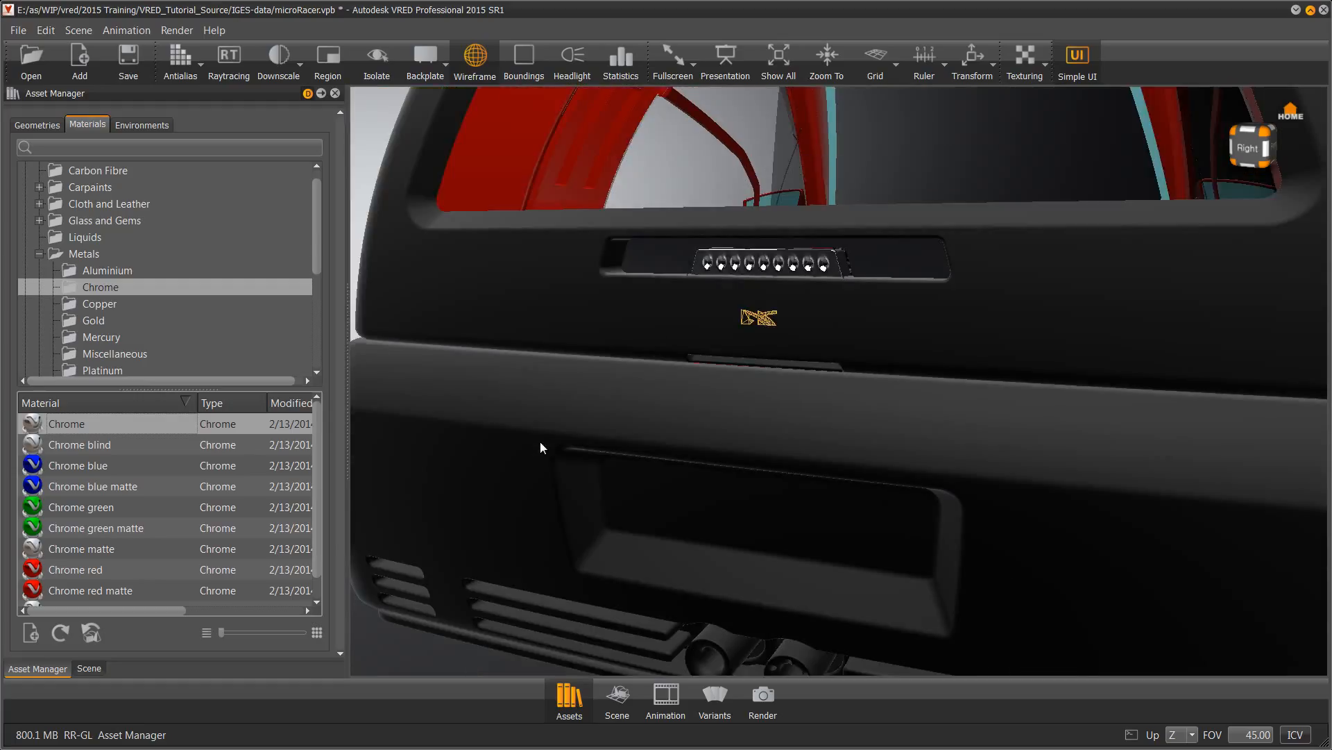
{"action": "left_click", "coordinate": [756, 599], "text": "shift"}
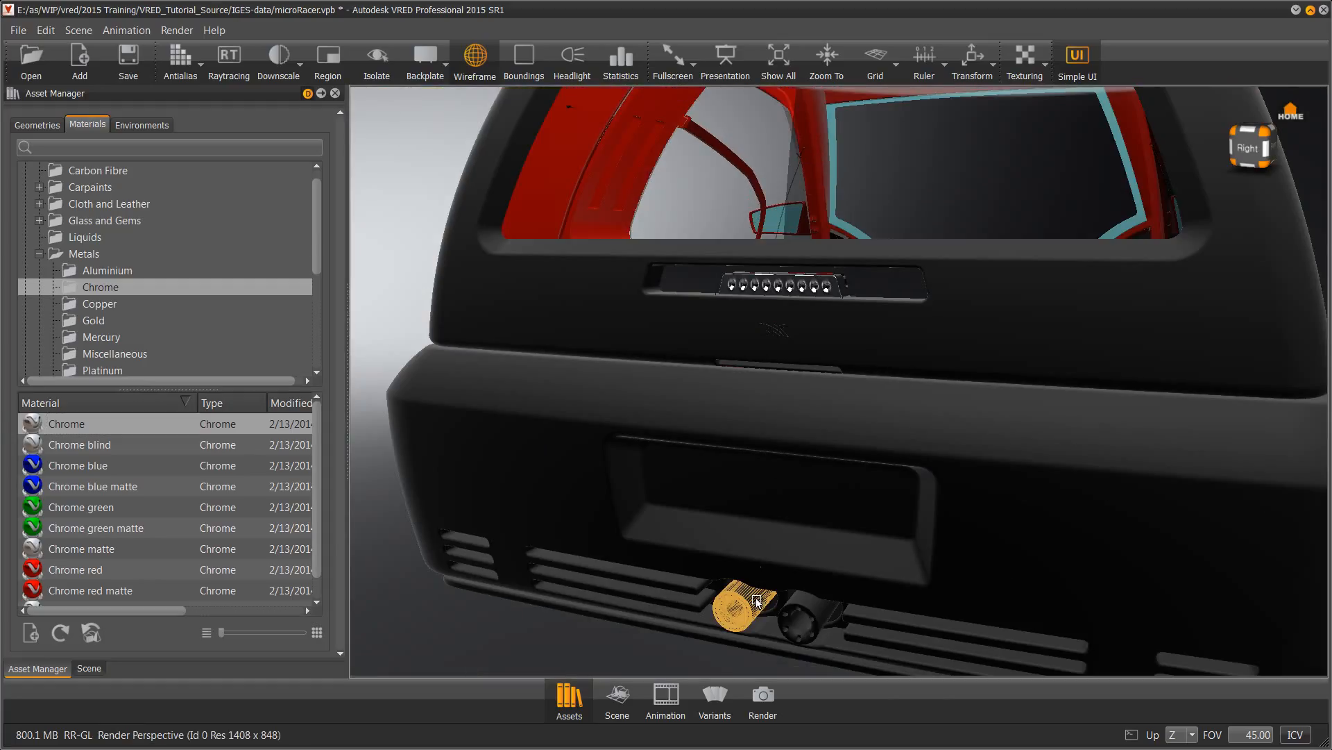
{"action": "left_click", "coordinate": [814, 608], "text": "shift"}
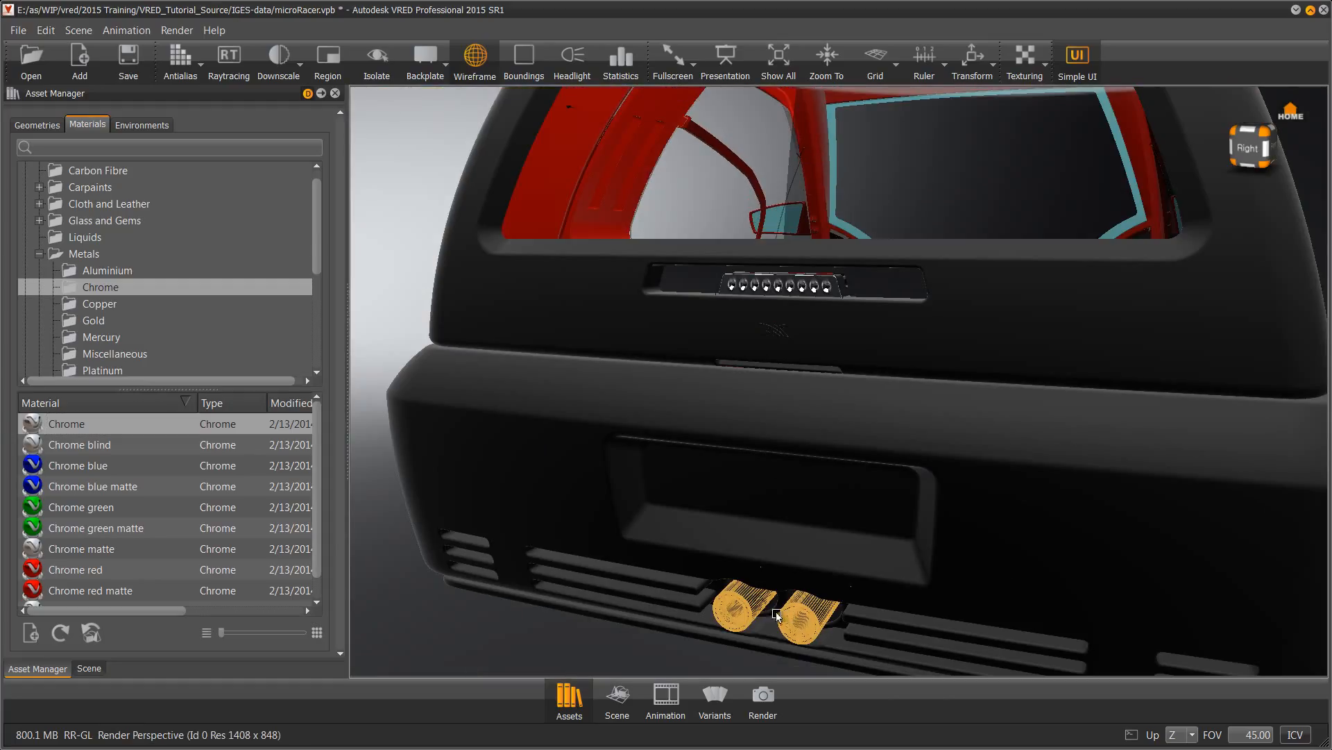
{"action": "right_click", "coordinate": [118, 422]}
{"action": "left_click", "coordinate": [136, 434]}
{"action": "left_click_drag", "start_coordinate": [723, 530], "coordinate": [1087, 477]}
{"action": "right_click_drag", "start_coordinate": [1040, 379], "coordinate": [1032, 432]}
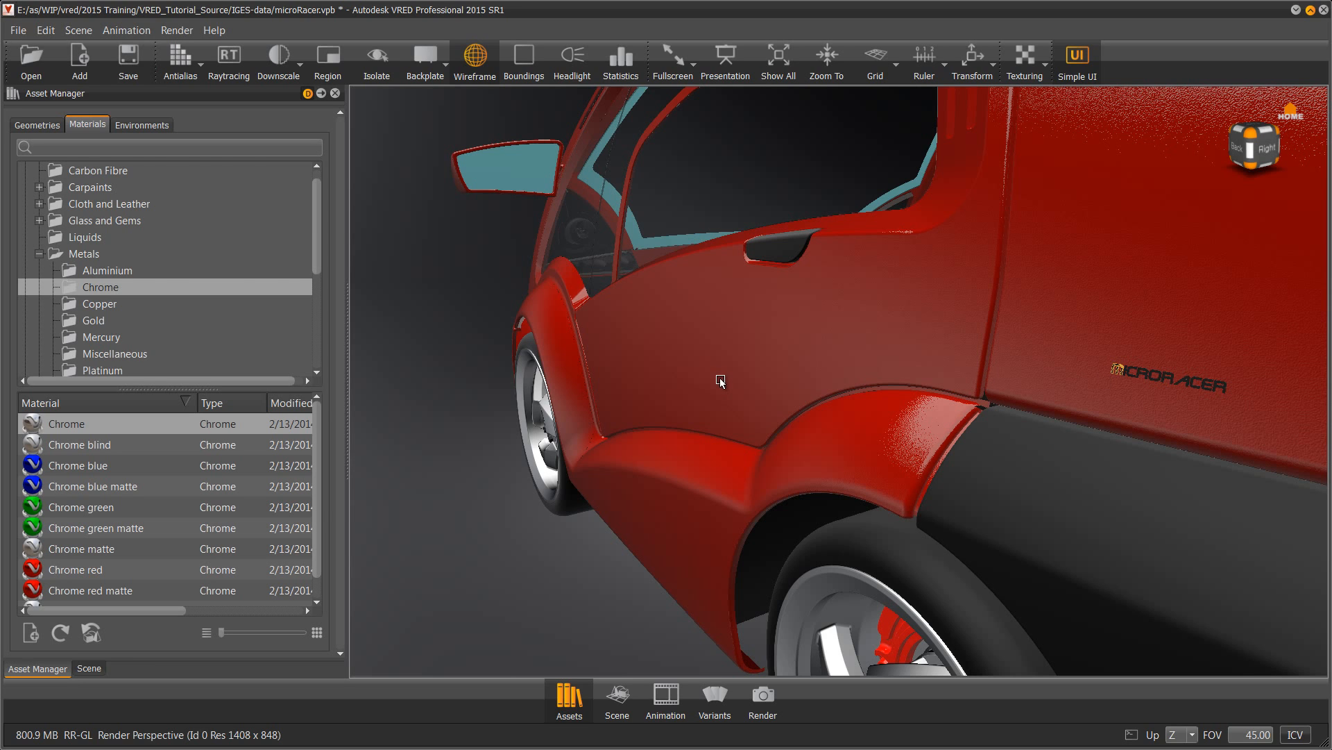
Apply the scene's Chrome material to the selected MICRORACER side badge
{"action": "left_click", "coordinate": [88, 668]}
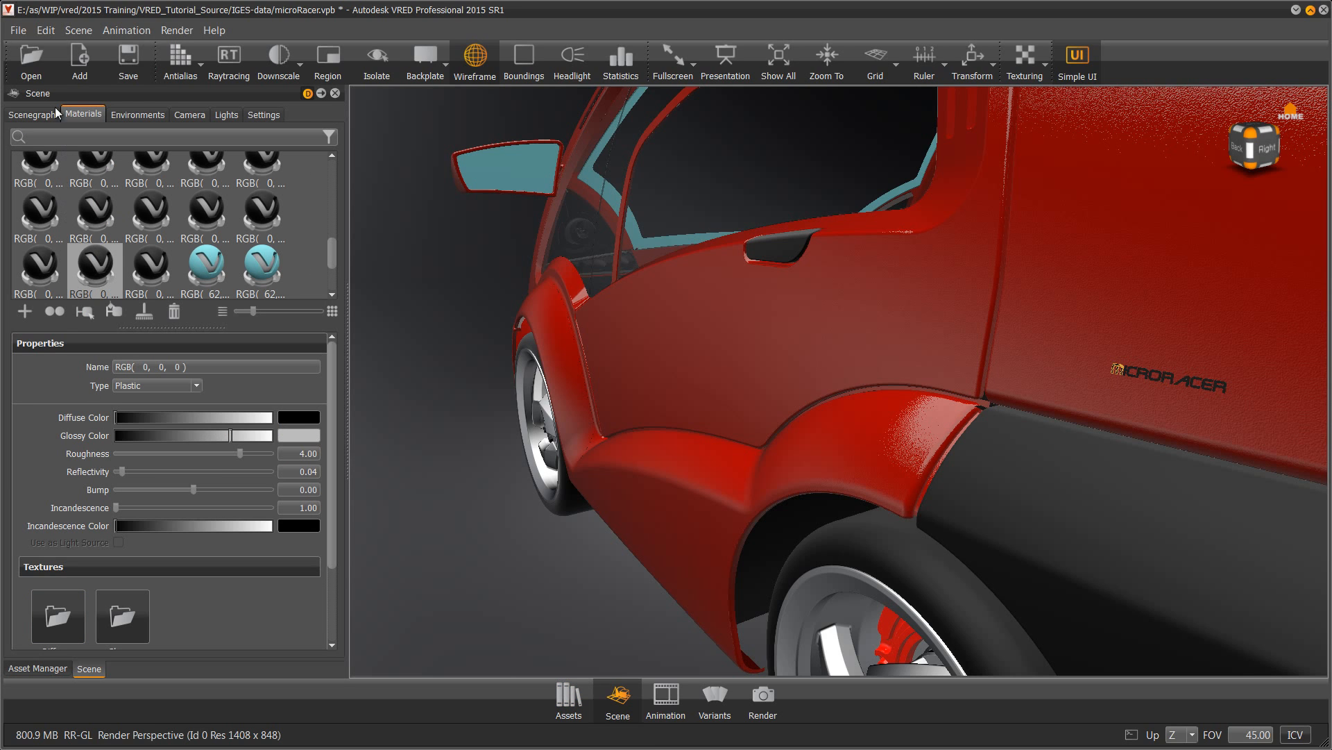
{"action": "left_click", "coordinate": [36, 115]}
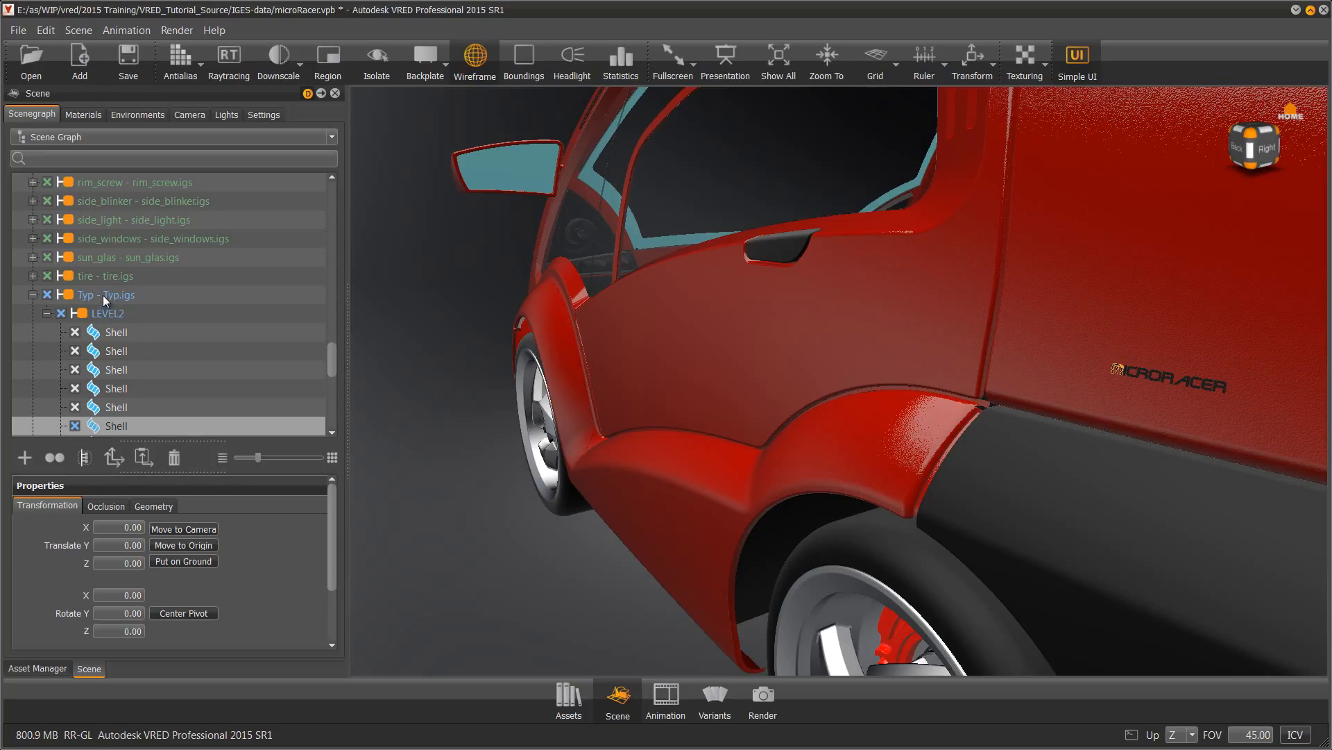
{"action": "left_click", "coordinate": [82, 116]}
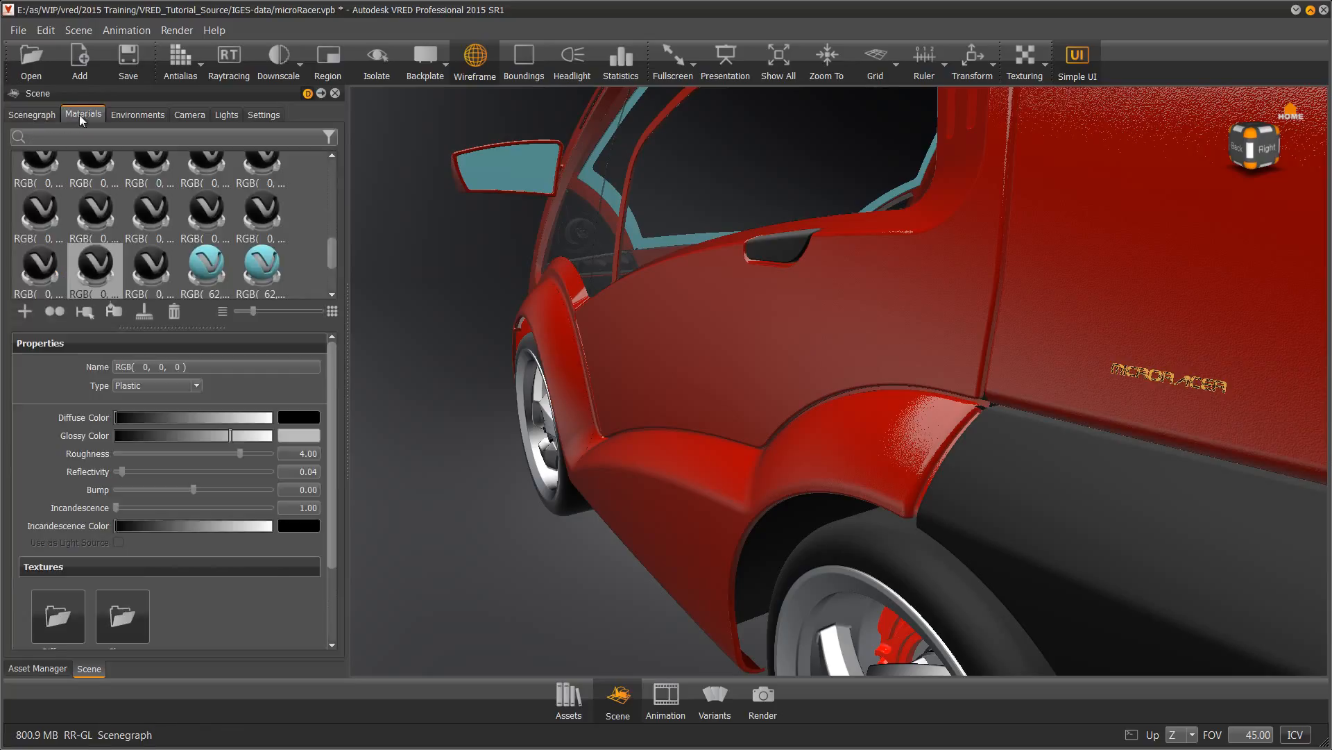
{"action": "left_click_drag", "start_coordinate": [333, 251], "coordinate": [331, 163]}
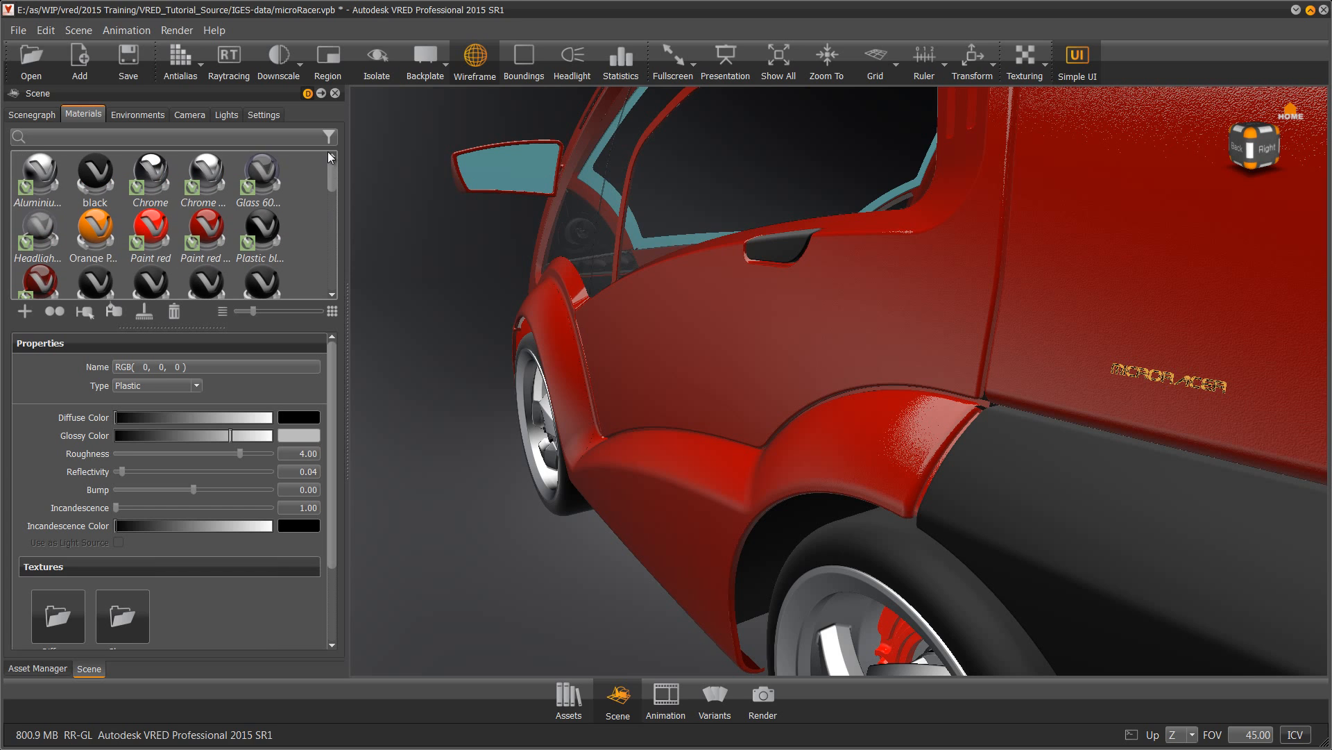
{"action": "right_click", "coordinate": [148, 165]}
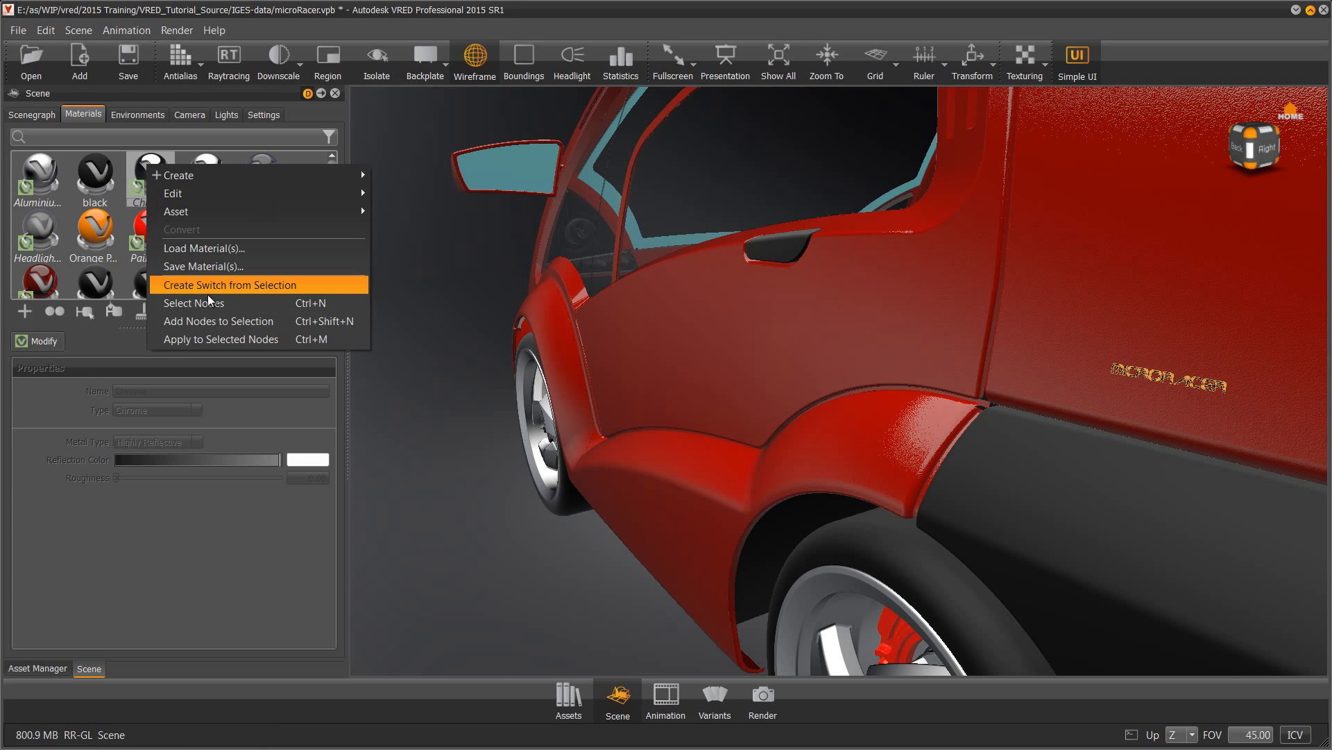
{"action": "left_click", "coordinate": [203, 338]}
Orbit toward the car's left rear and select the tail-light lens
{"action": "left_click_drag", "start_coordinate": [946, 411], "coordinate": [1325, 425]}
{"action": "left_click_drag", "start_coordinate": [785, 425], "coordinate": [900, 431]}
{"action": "left_click", "coordinate": [981, 375]}
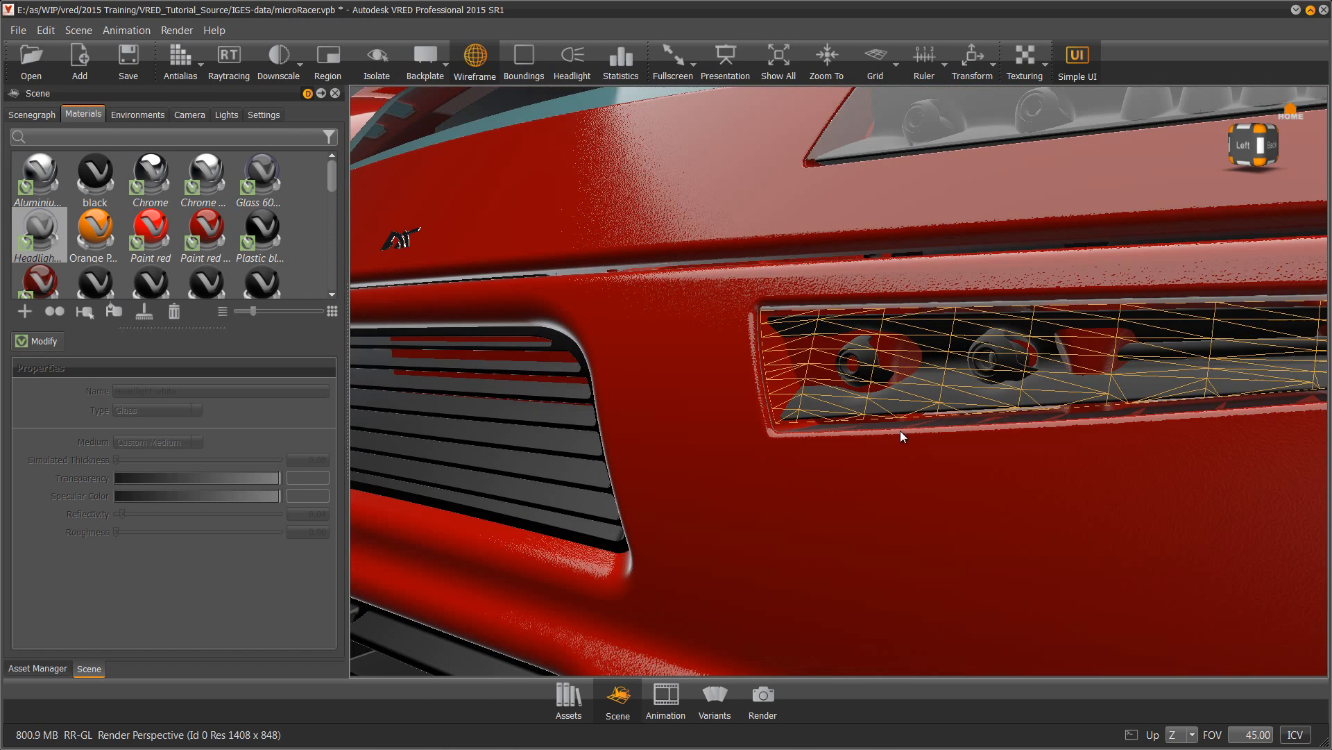
Hide the light_glas node and select the lamp's backing plate behind it
{"action": "left_click", "coordinate": [43, 113]}
{"action": "left_click", "coordinate": [93, 294]}
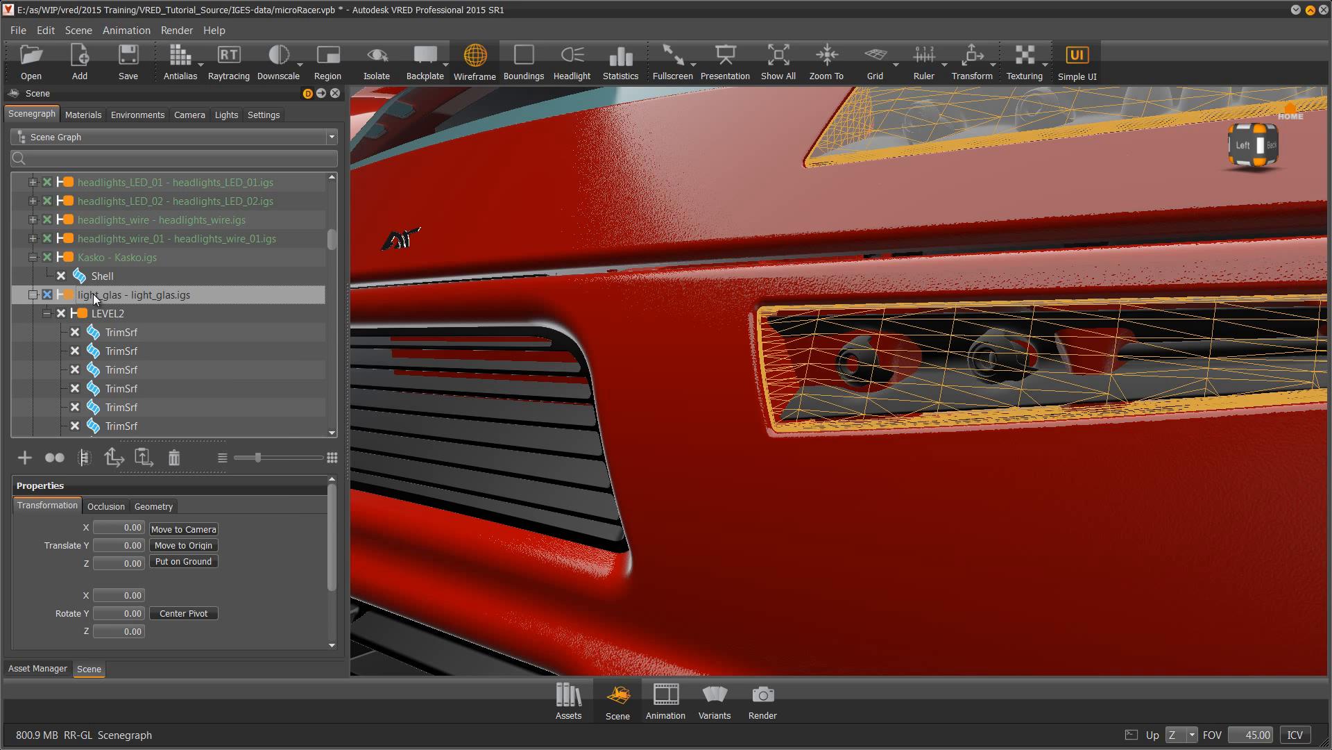
{"action": "right_click", "coordinate": [93, 294]}
{"action": "left_click", "coordinate": [132, 376]}
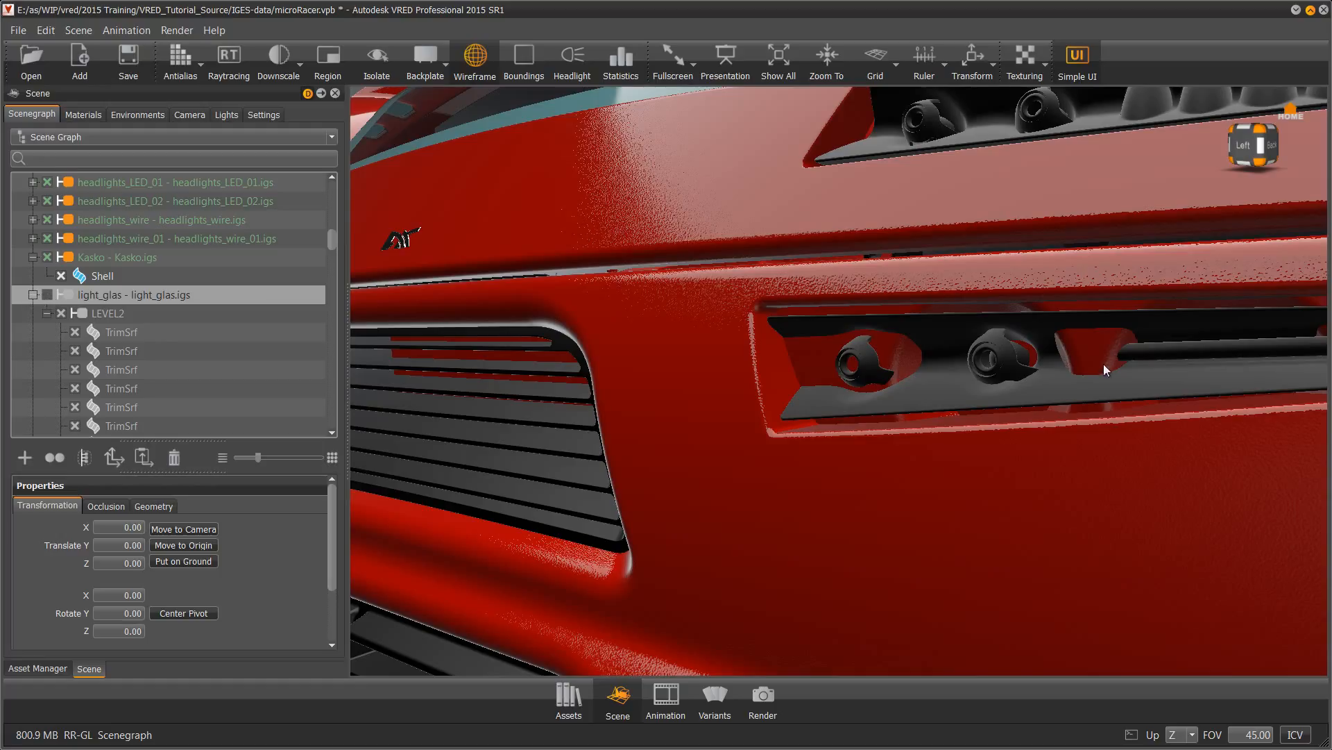
{"action": "left_click", "coordinate": [938, 401]}
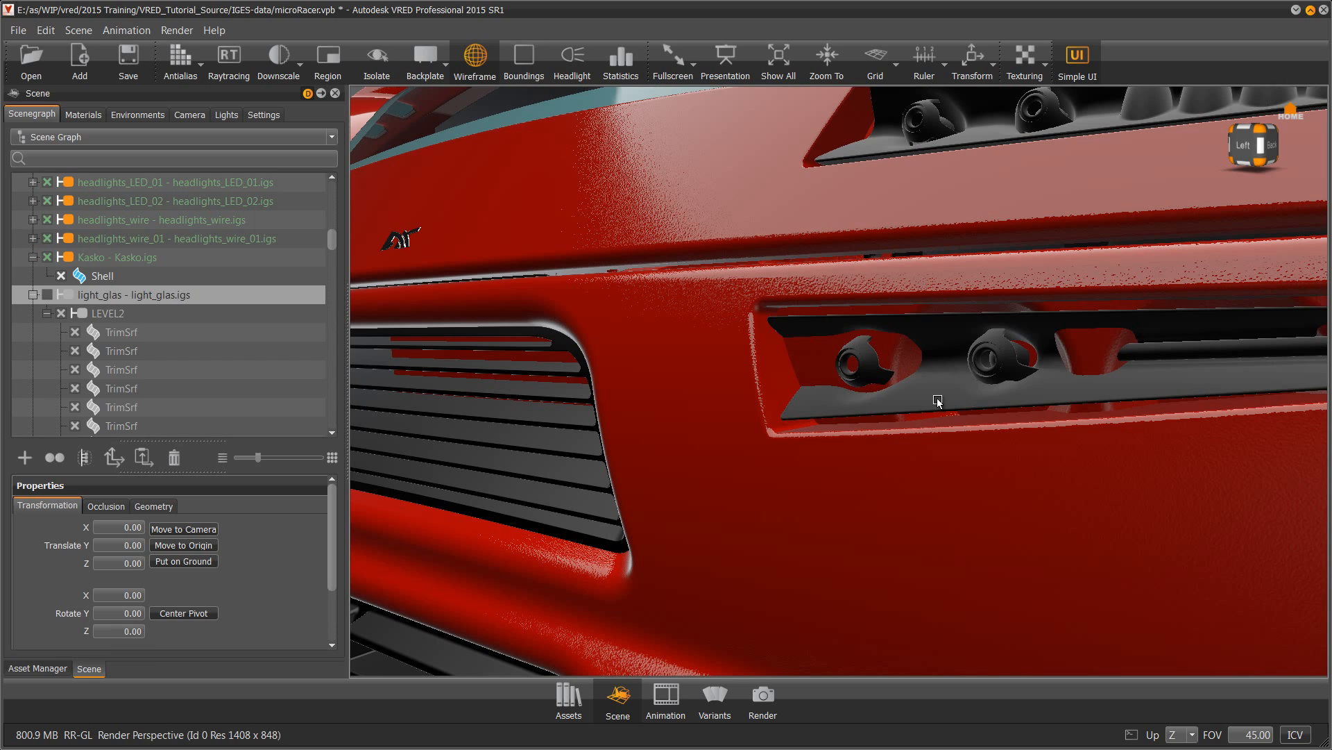
Apply Aluminium to the lower lamp plate and Chrome to its two bulb housings
{"action": "left_click", "coordinate": [82, 114]}
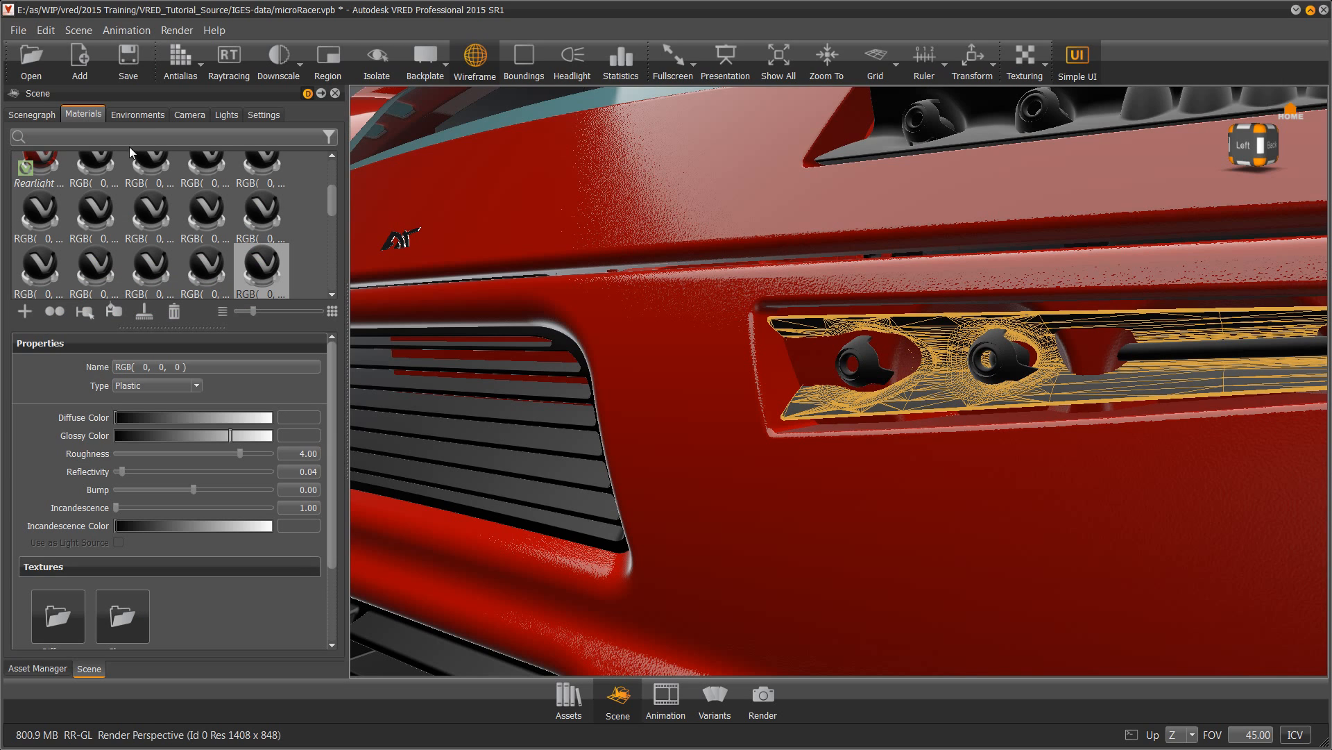
{"action": "left_click_drag", "start_coordinate": [335, 226], "coordinate": [332, 179]}
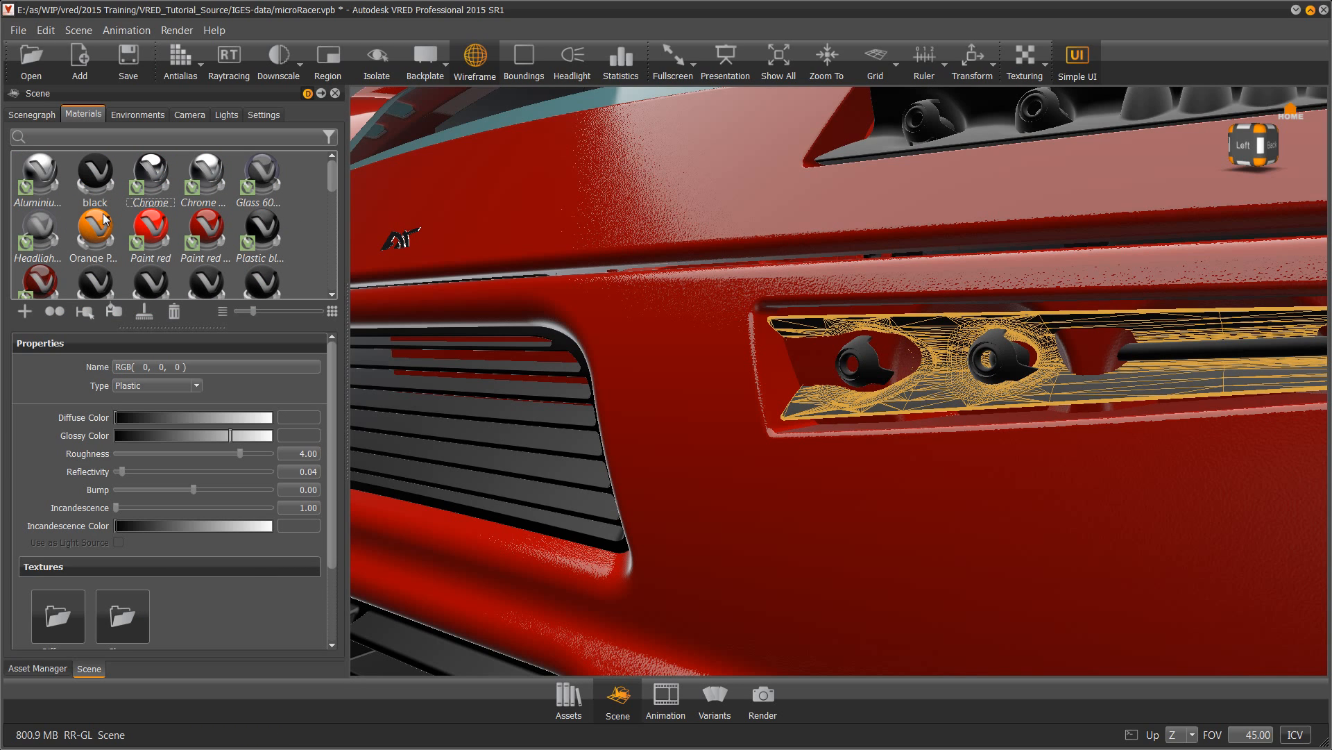
{"action": "right_click", "coordinate": [40, 166]}
{"action": "left_click", "coordinate": [139, 340]}
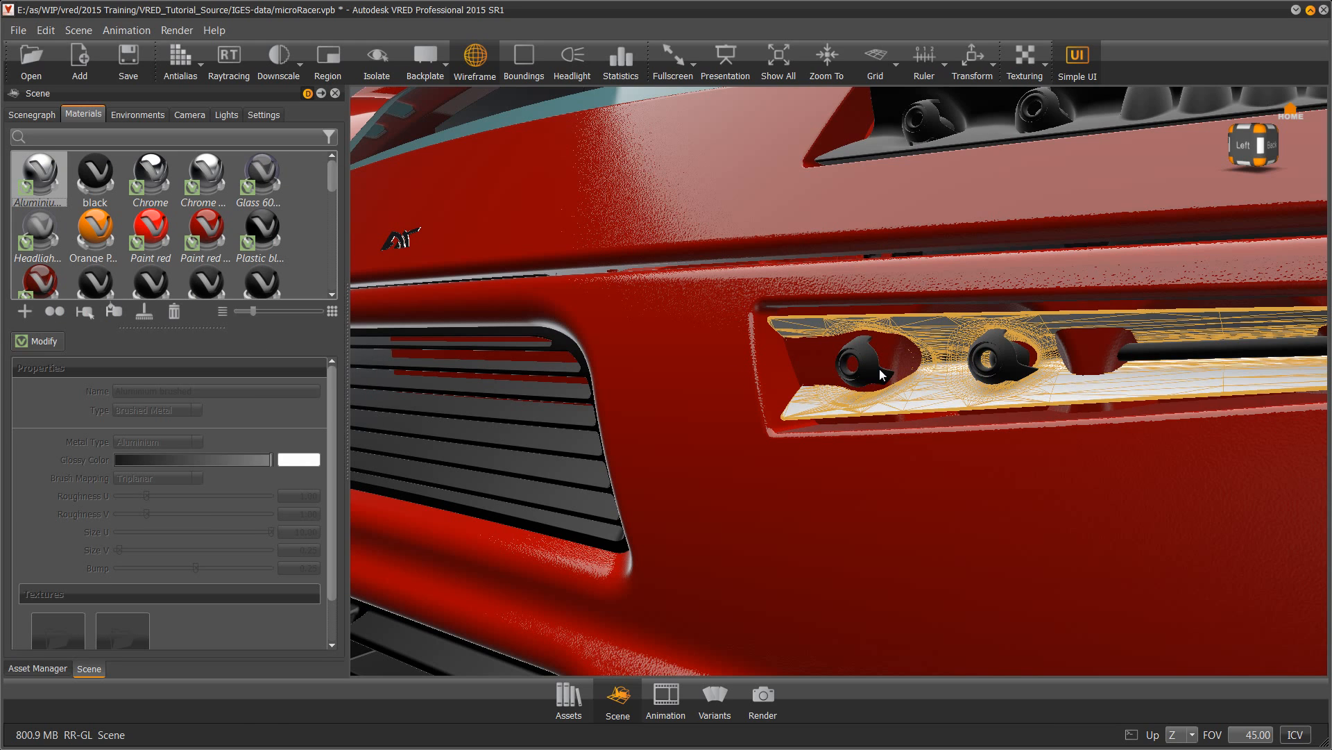
{"action": "left_click", "coordinate": [863, 357], "text": "shift"}
{"action": "left_click", "coordinate": [992, 345], "text": "ctrl+shift"}
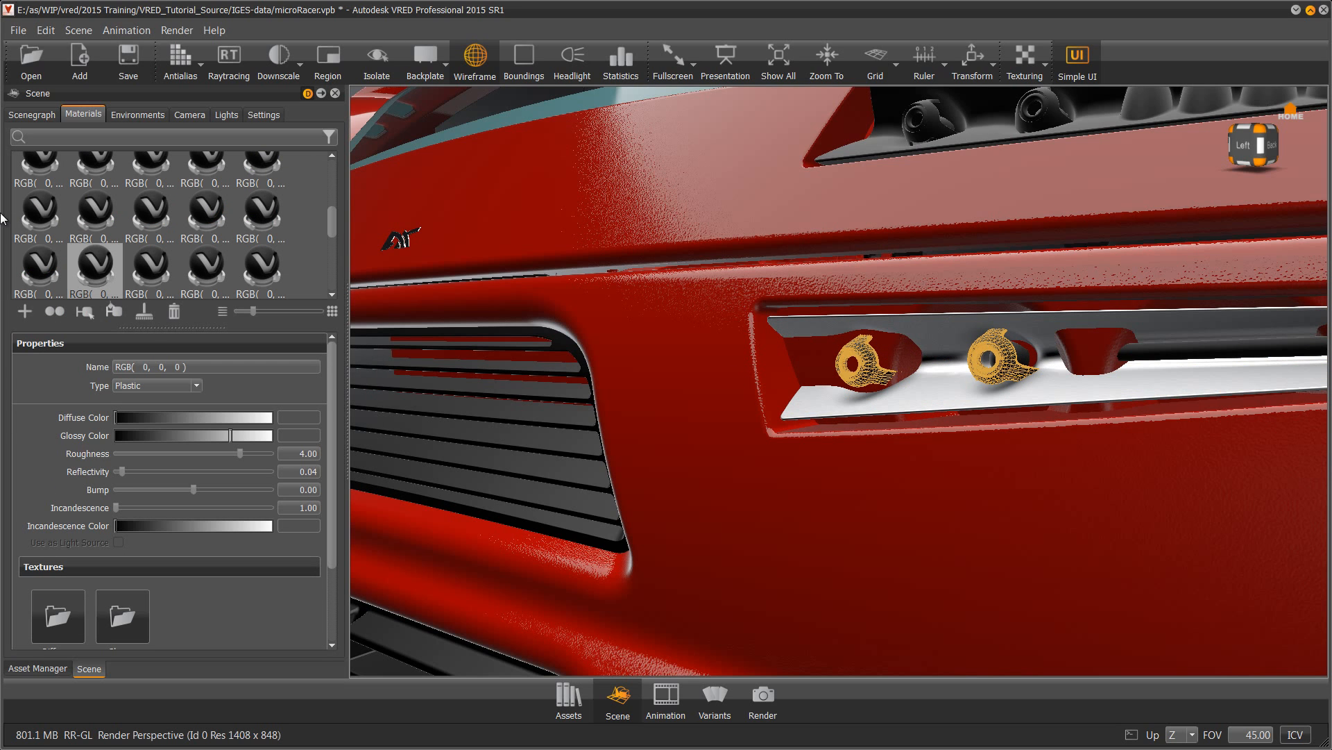
{"action": "left_click_drag", "start_coordinate": [330, 226], "coordinate": [330, 166]}
{"action": "right_click", "coordinate": [158, 173]}
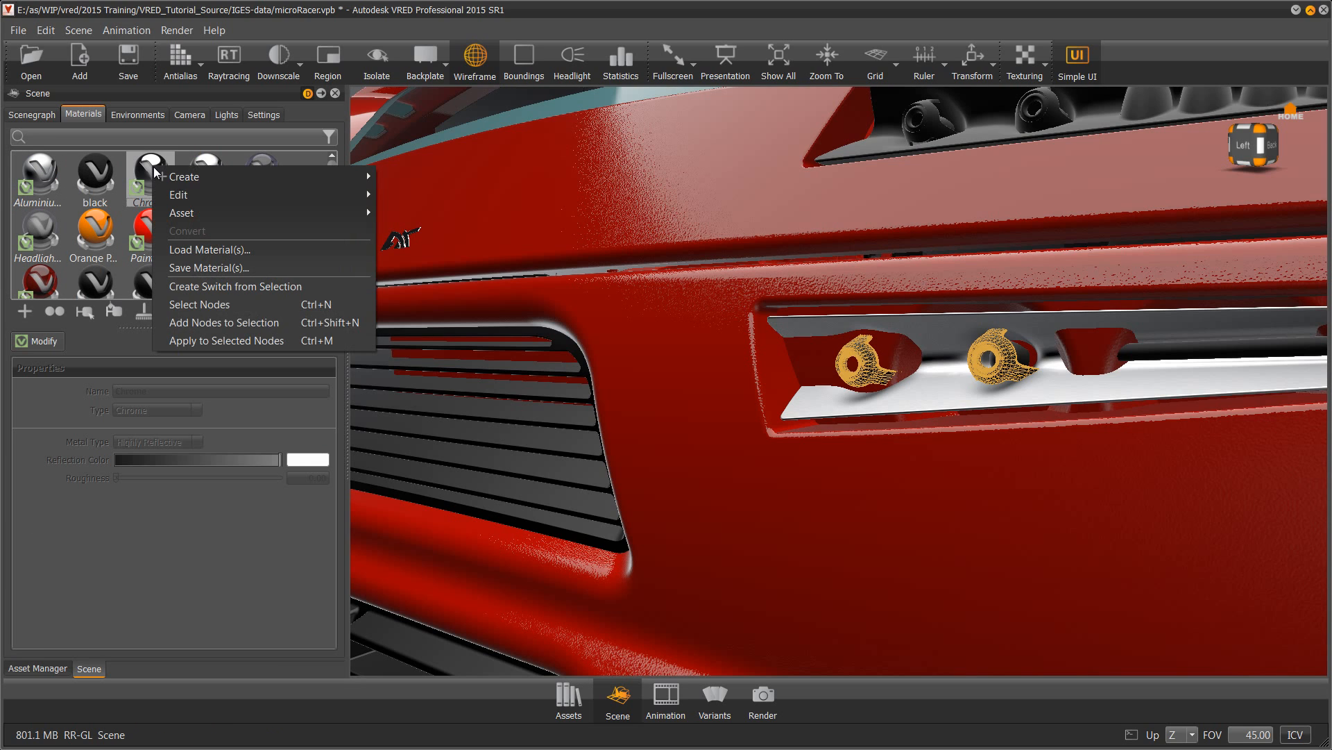
{"action": "left_click", "coordinate": [208, 340]}
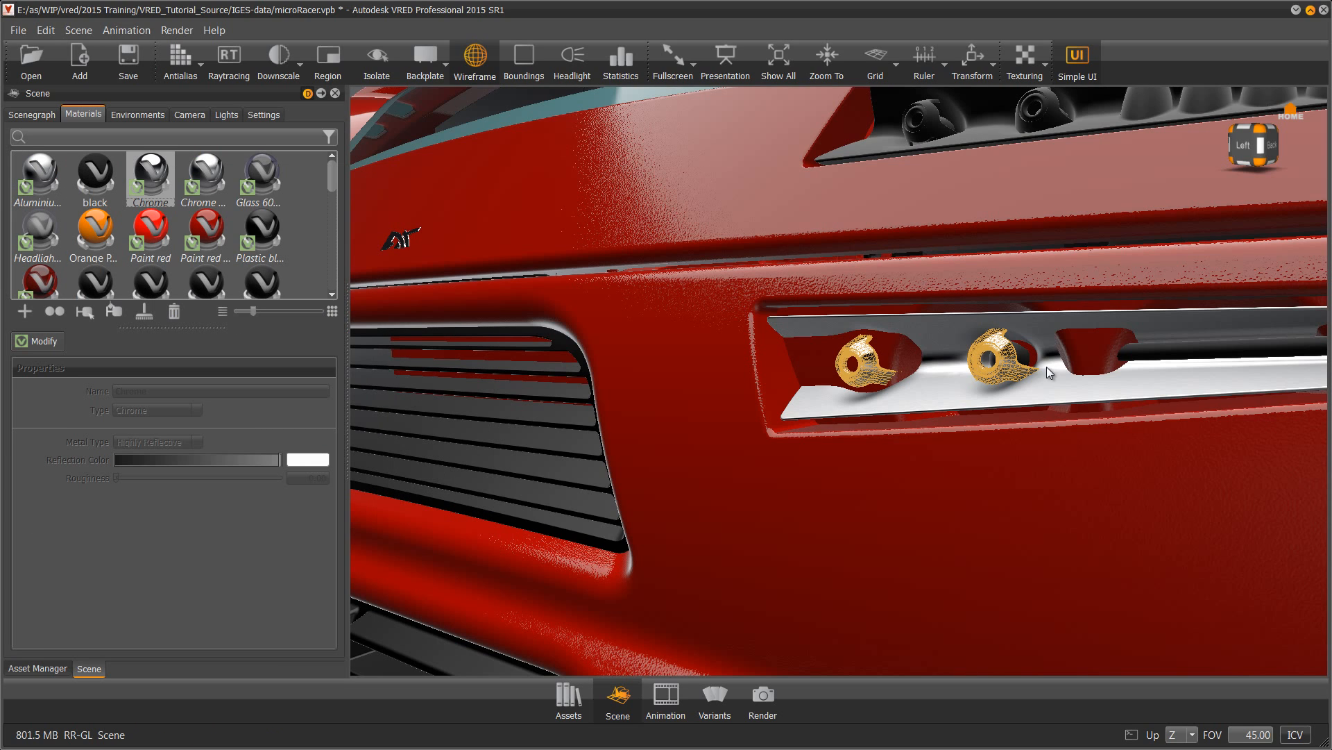
Make the upper lamp's two bulb housings Chrome and its plate Aluminium
{"action": "left_click_drag", "start_coordinate": [923, 368], "coordinate": [966, 417]}
{"action": "left_click", "coordinate": [1030, 262], "text": "shift"}
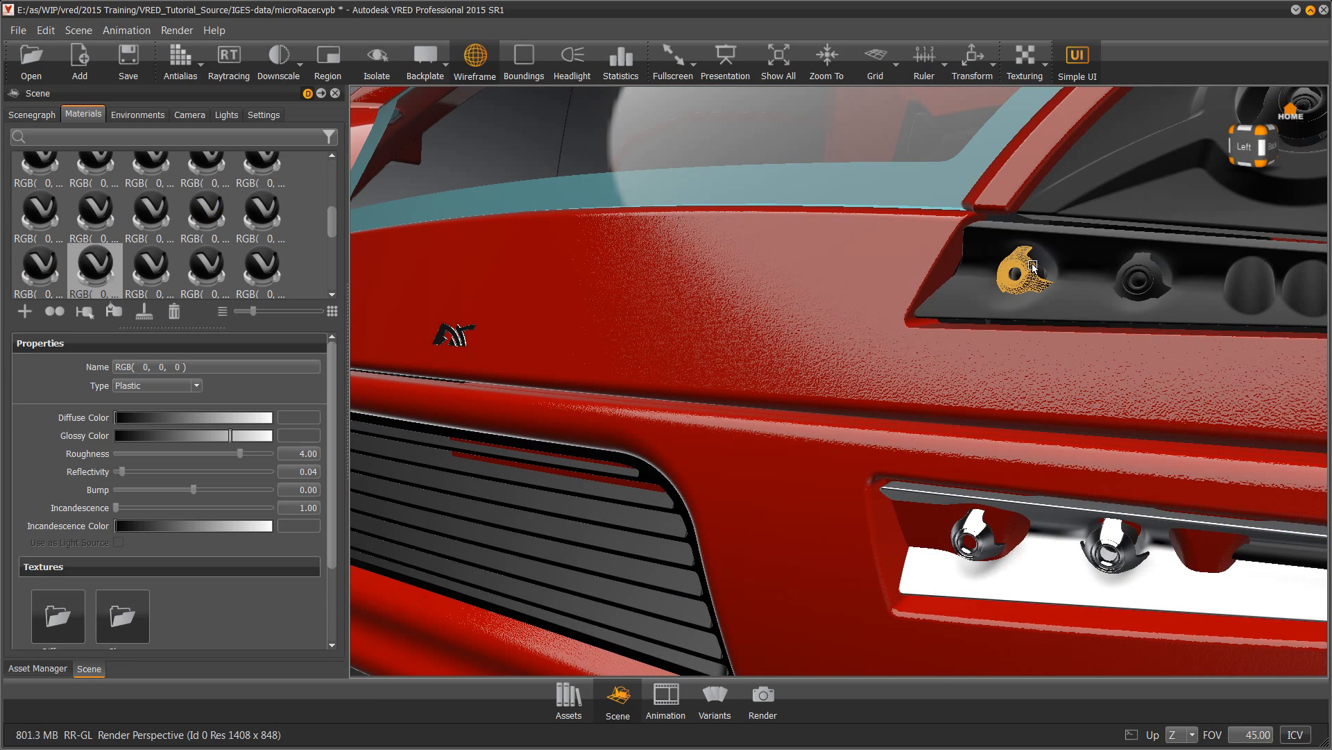
{"action": "left_click", "coordinate": [1129, 270], "text": "ctrl+shift"}
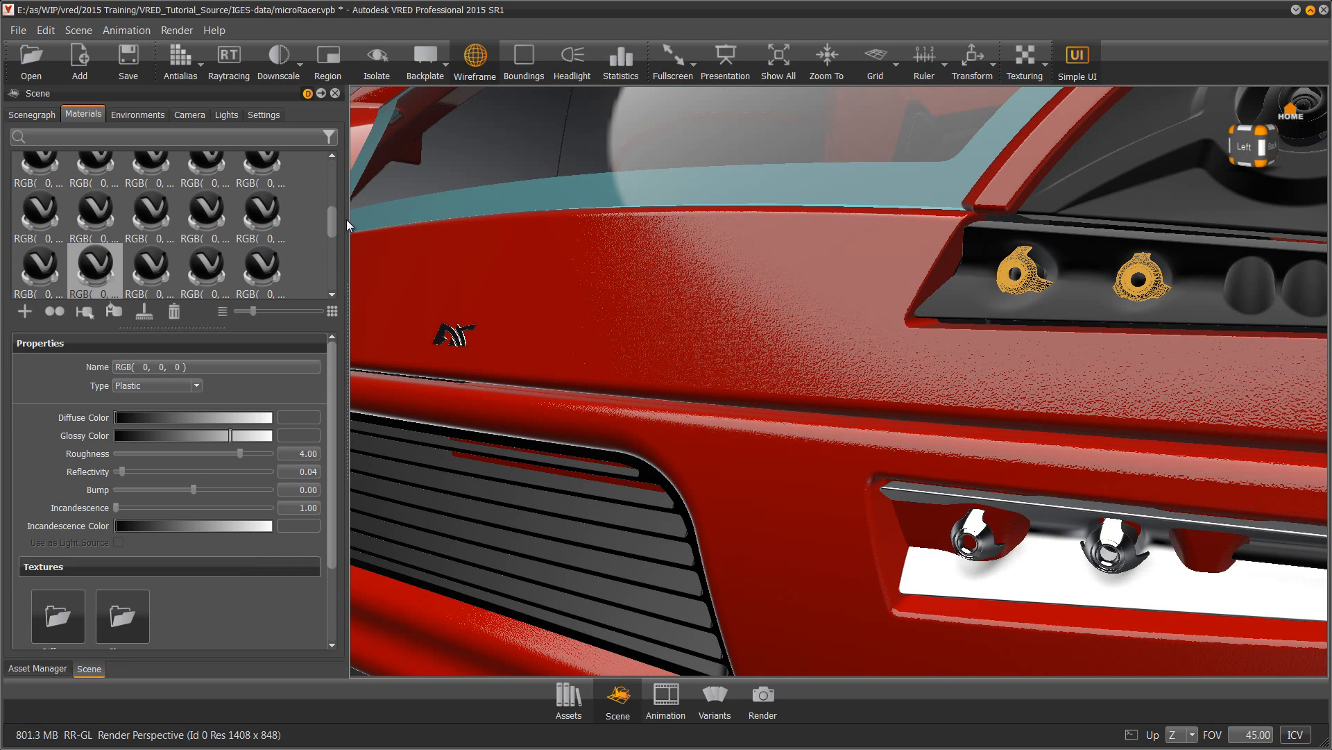
{"action": "scroll", "coordinate": [331, 208], "scroll_direction": "up", "scroll_amount": 5}
{"action": "right_click", "coordinate": [150, 176]}
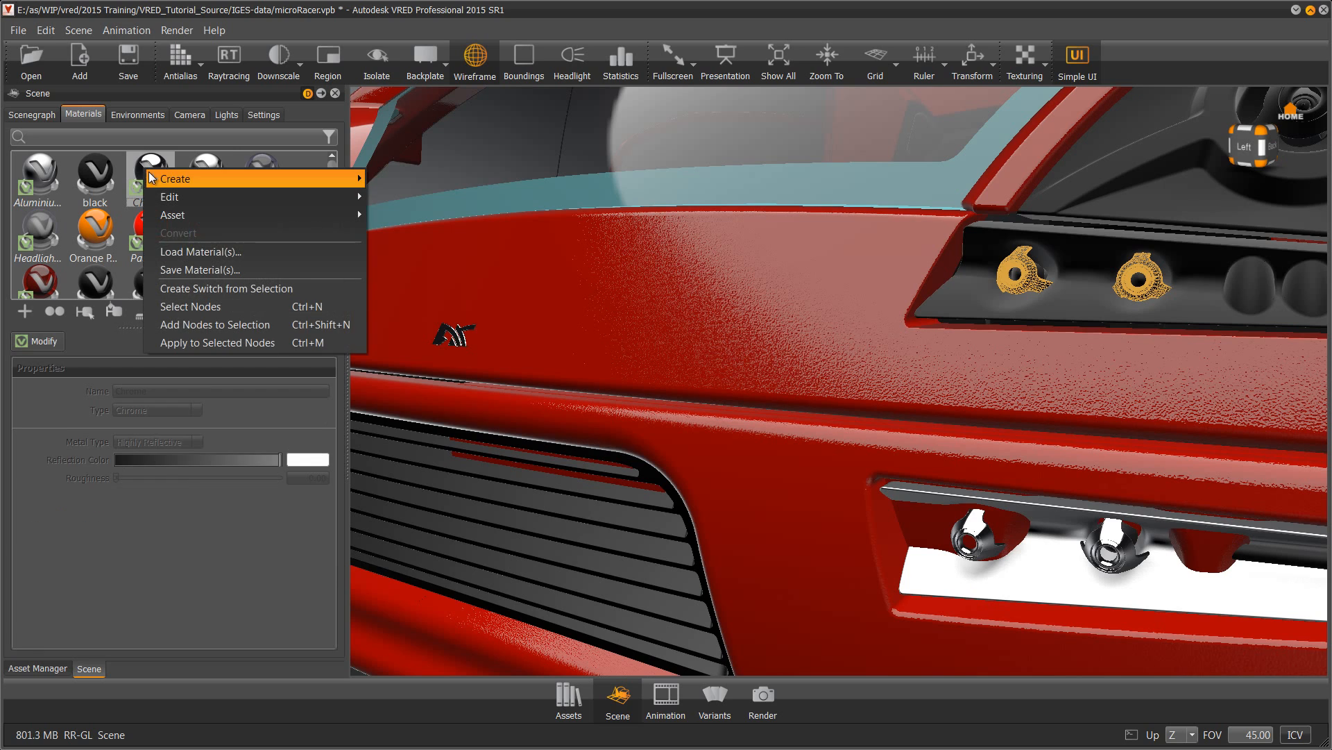
{"action": "left_click", "coordinate": [186, 340]}
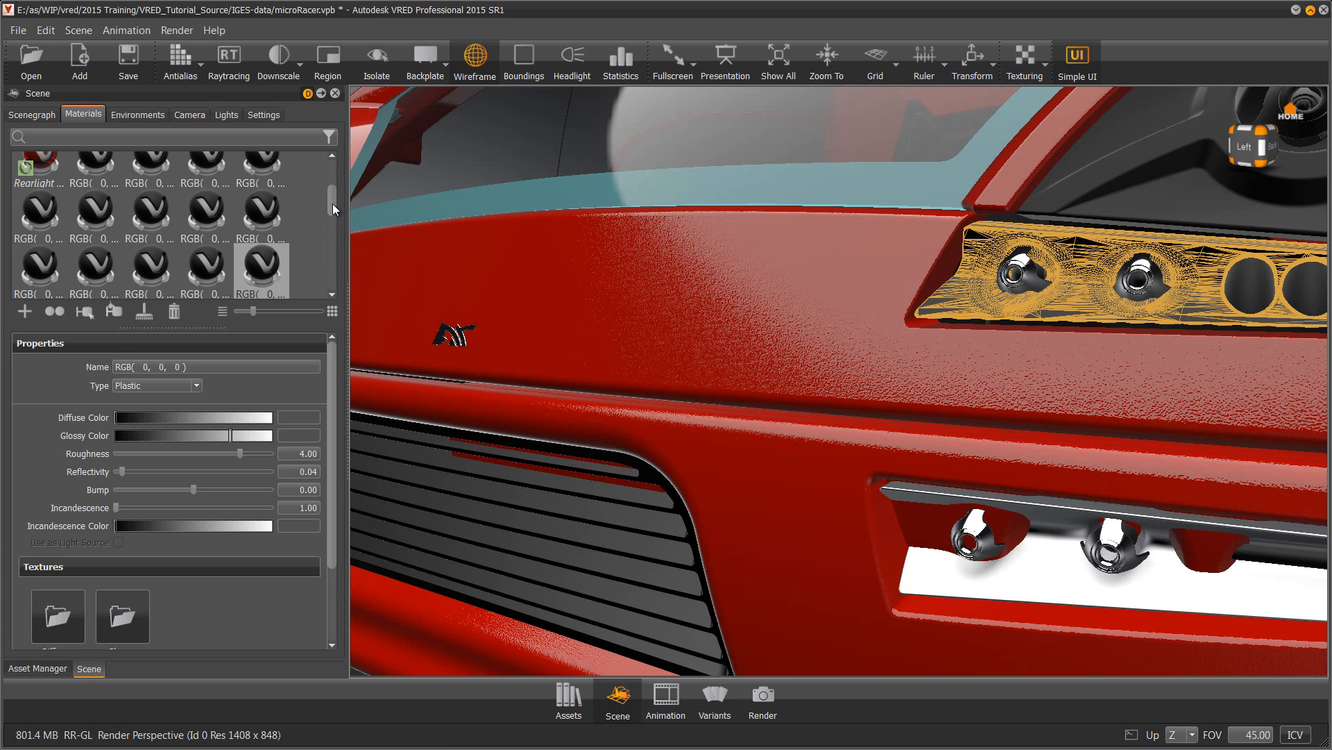
{"action": "scroll", "coordinate": [331, 202], "scroll_direction": "up", "scroll_amount": 5}
{"action": "right_click", "coordinate": [42, 165]}
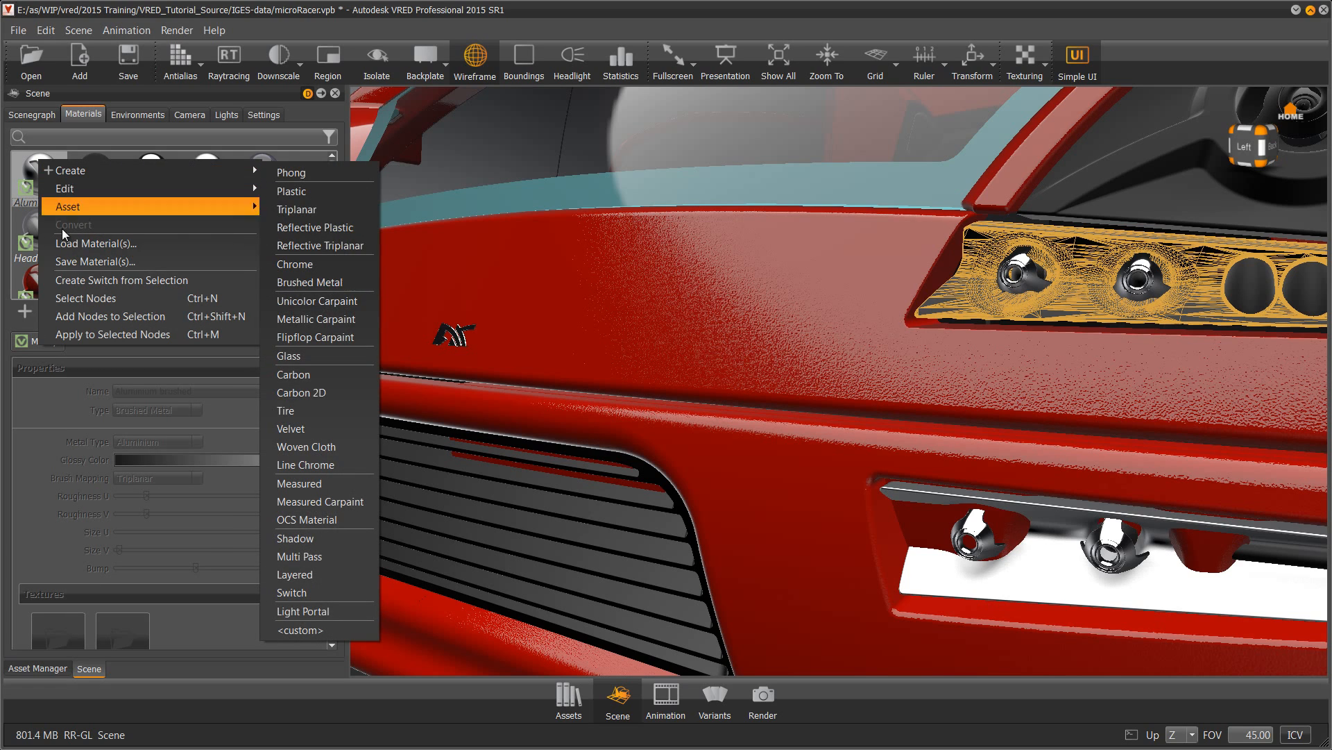
{"action": "left_click", "coordinate": [111, 334]}
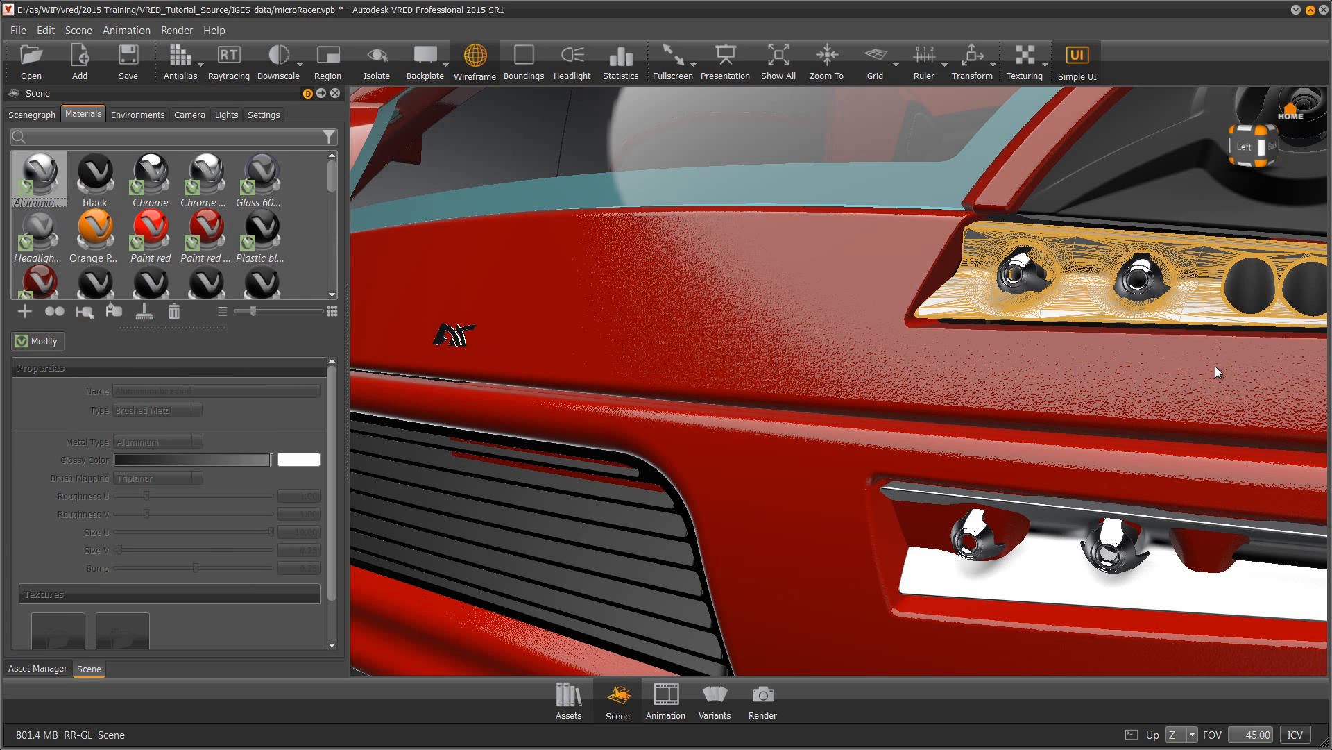
Select the four dark upper lenses and expand the library's Glass and Gems folder
{"action": "left_click", "coordinate": [1253, 284], "text": "shift"}
{"action": "left_click", "coordinate": [1302, 287], "text": "ctrl+shift"}
{"action": "middle_click_drag", "start_coordinate": [1237, 328], "coordinate": [886, 315]}
{"action": "left_click", "coordinate": [940, 287], "text": "ctrl+shift"}
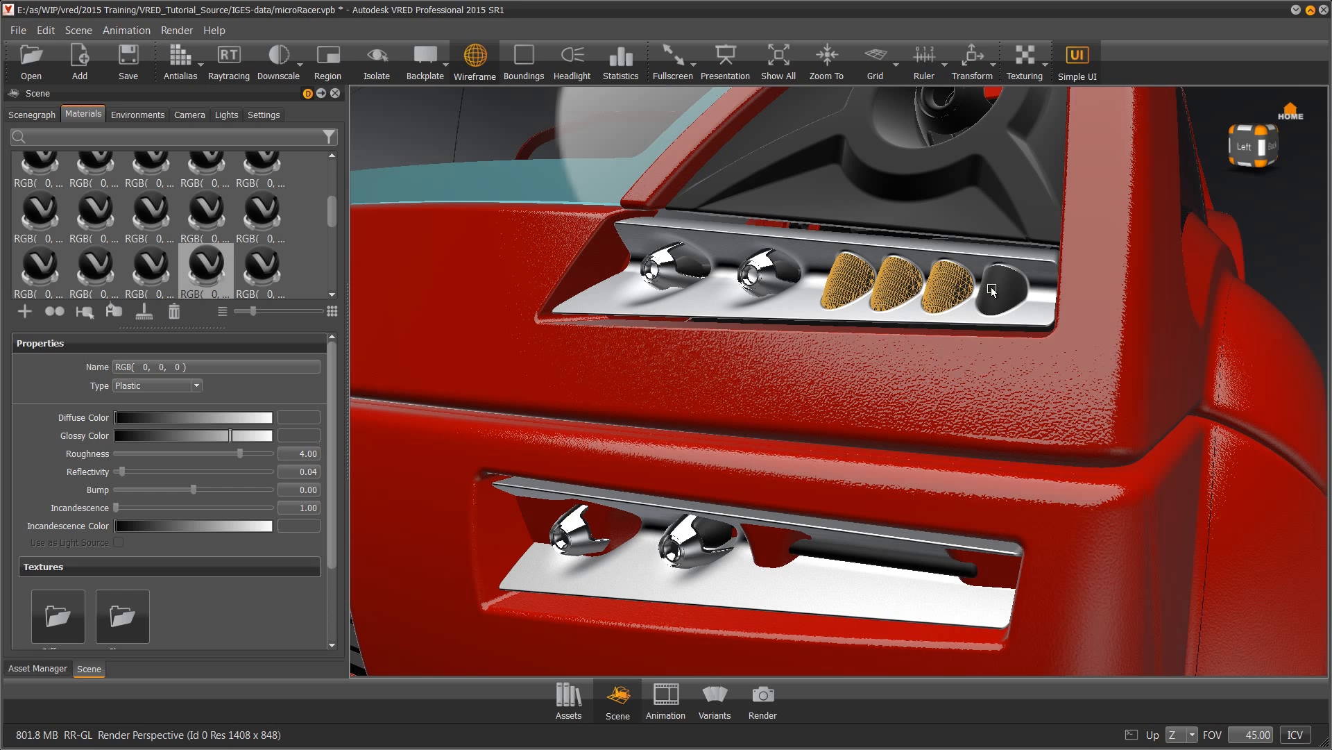
{"action": "left_click", "coordinate": [992, 291], "text": "ctrl+shift"}
{"action": "left_click", "coordinate": [43, 669]}
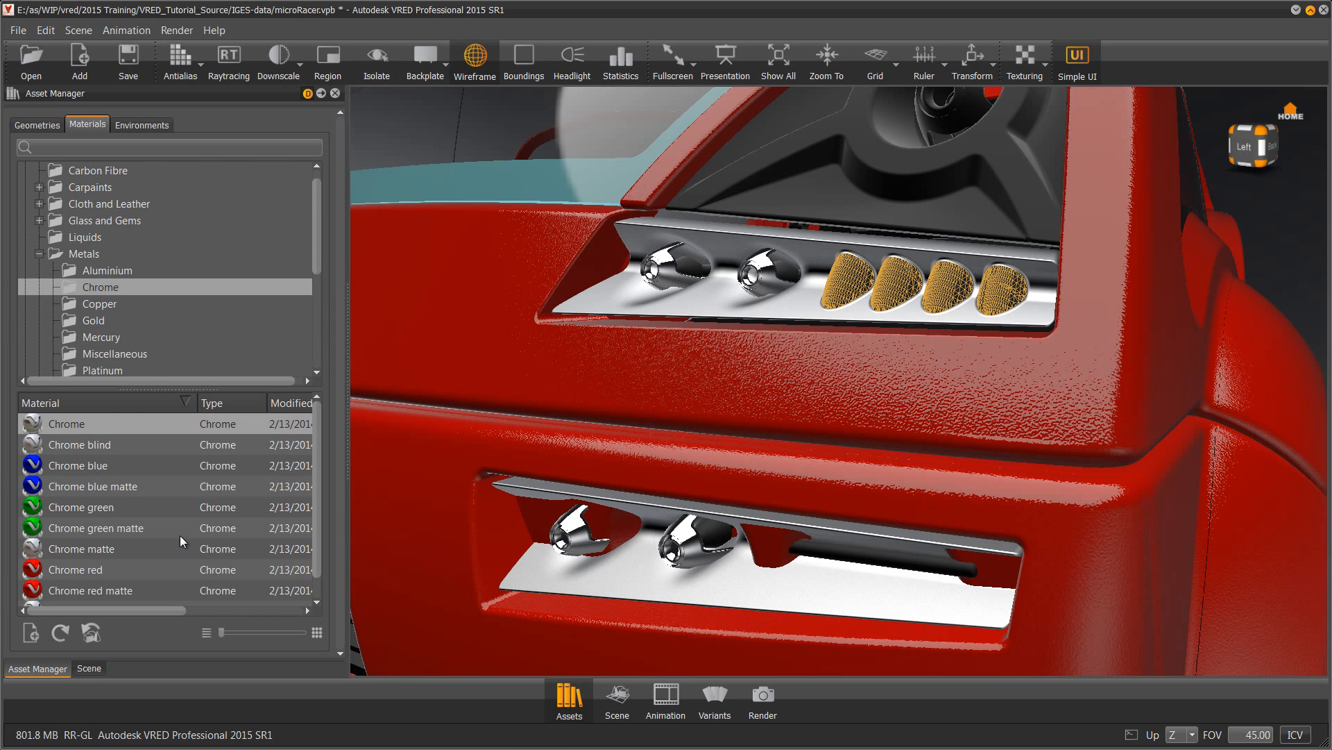
{"action": "left_click", "coordinate": [39, 220]}
Apply Blinker orange to the four upper lenses, then select the lower lamp lens
{"action": "left_click", "coordinate": [114, 222]}
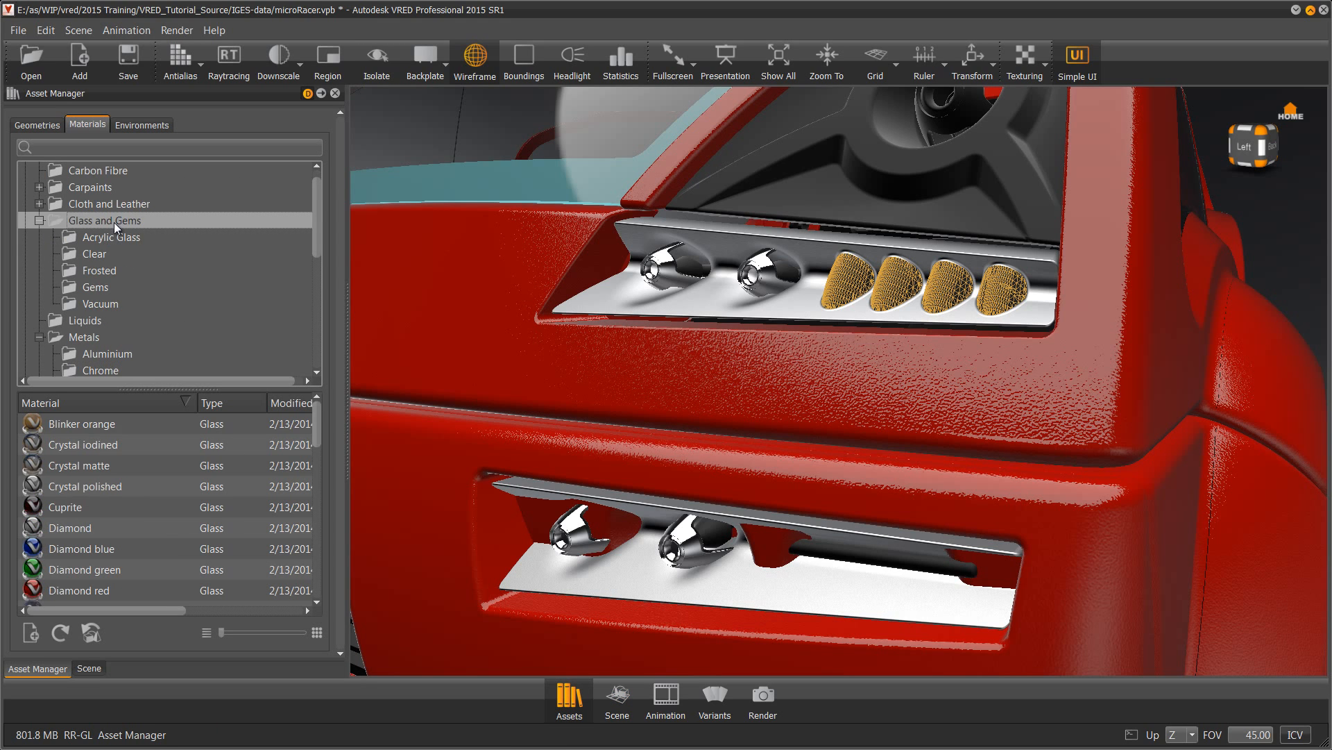
{"action": "right_click", "coordinate": [74, 420]}
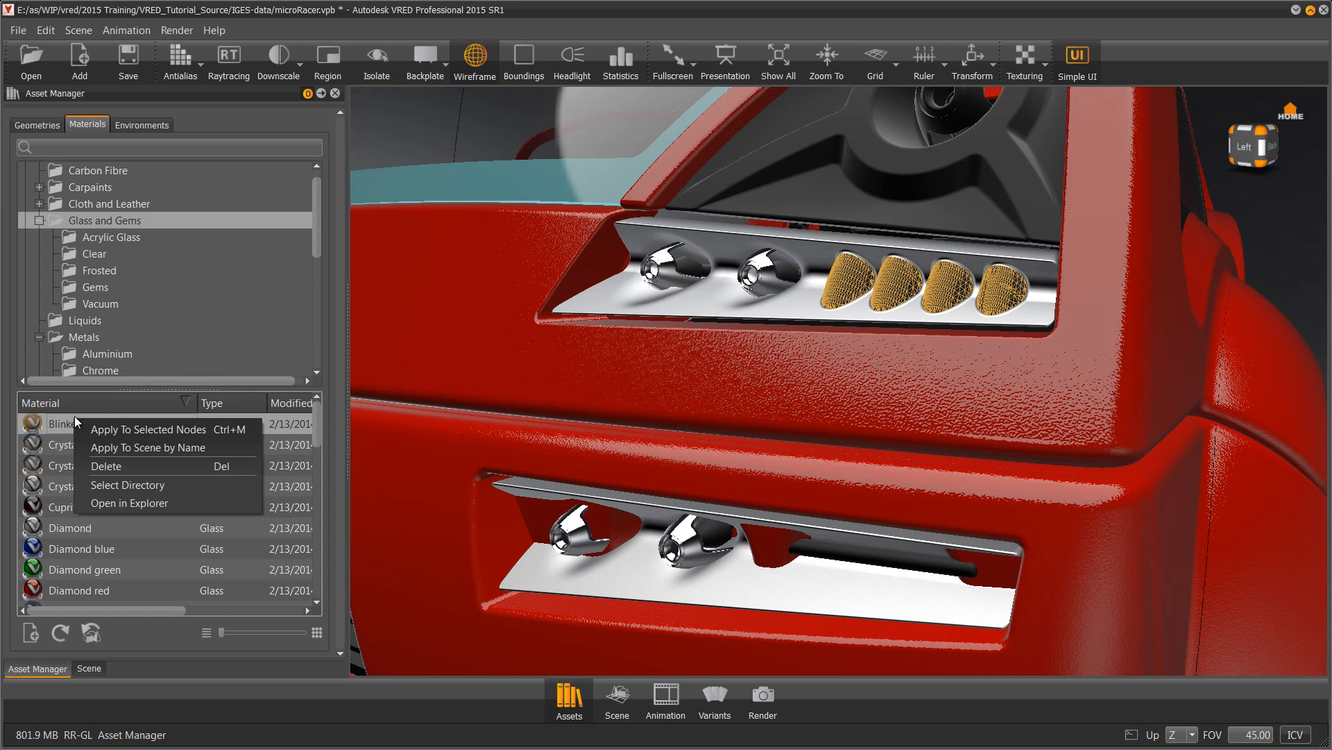
{"action": "left_click", "coordinate": [126, 430]}
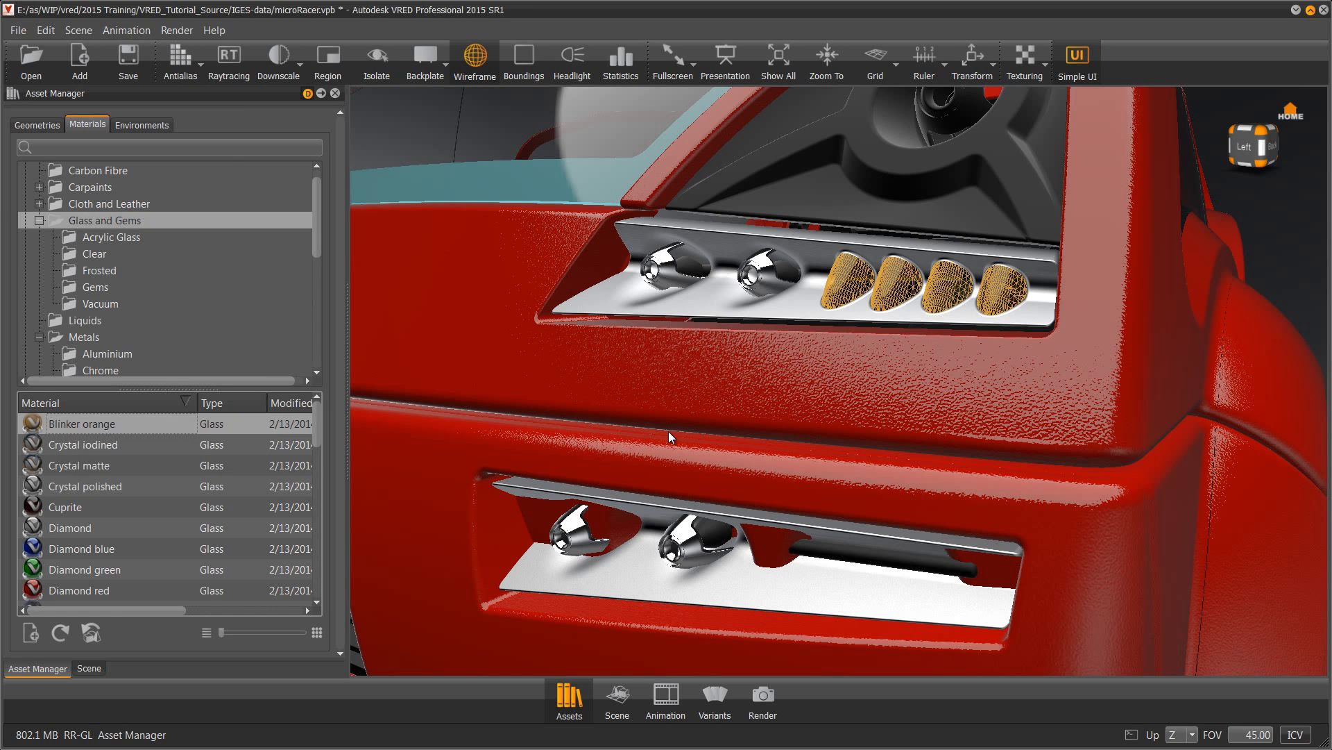
{"action": "left_click", "coordinate": [709, 537]}
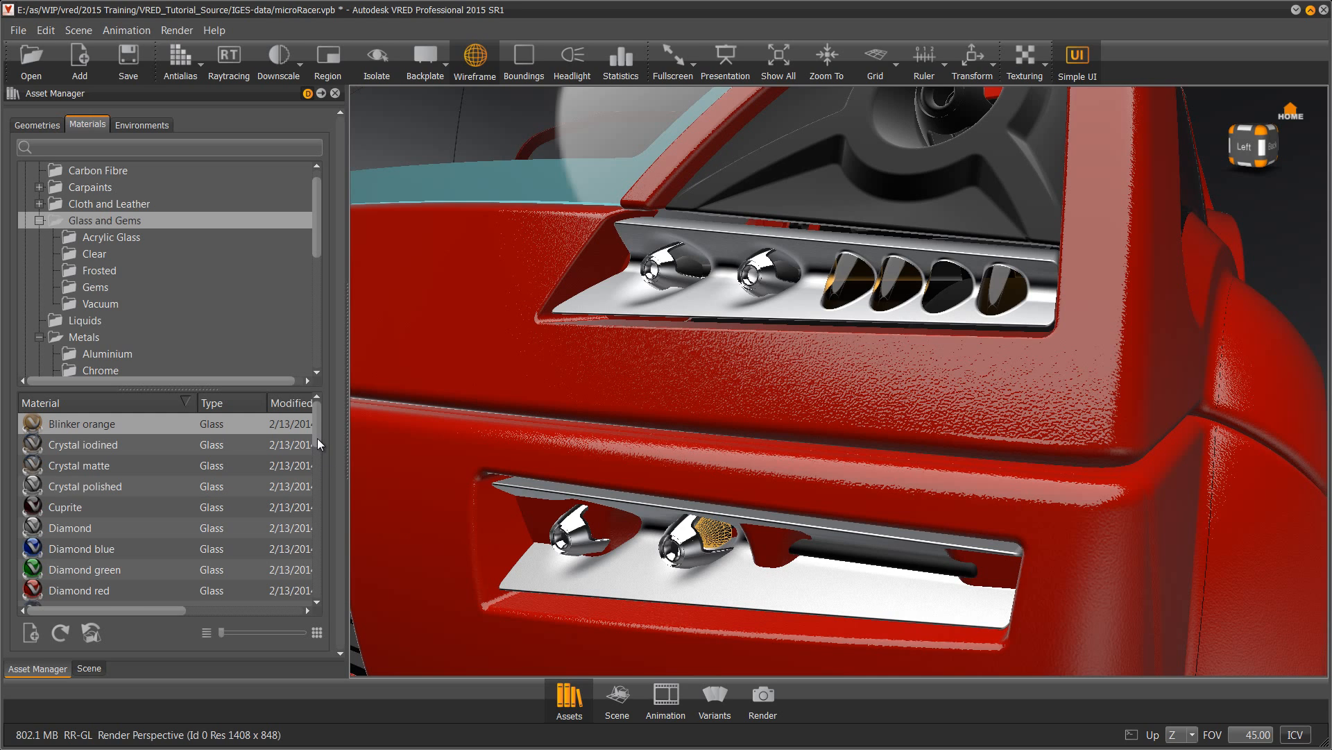
{"action": "left_click_drag", "start_coordinate": [318, 439], "coordinate": [307, 556]}
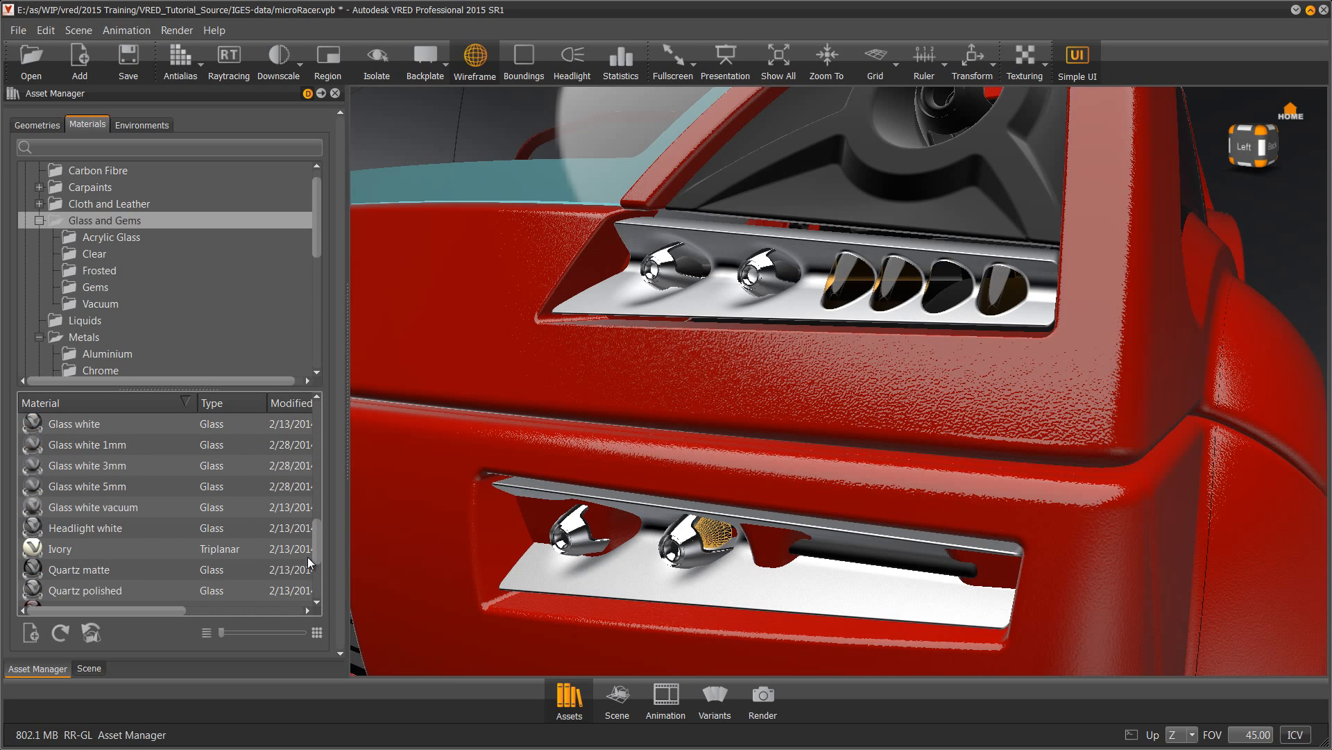
{"action": "left_click", "coordinate": [89, 668]}
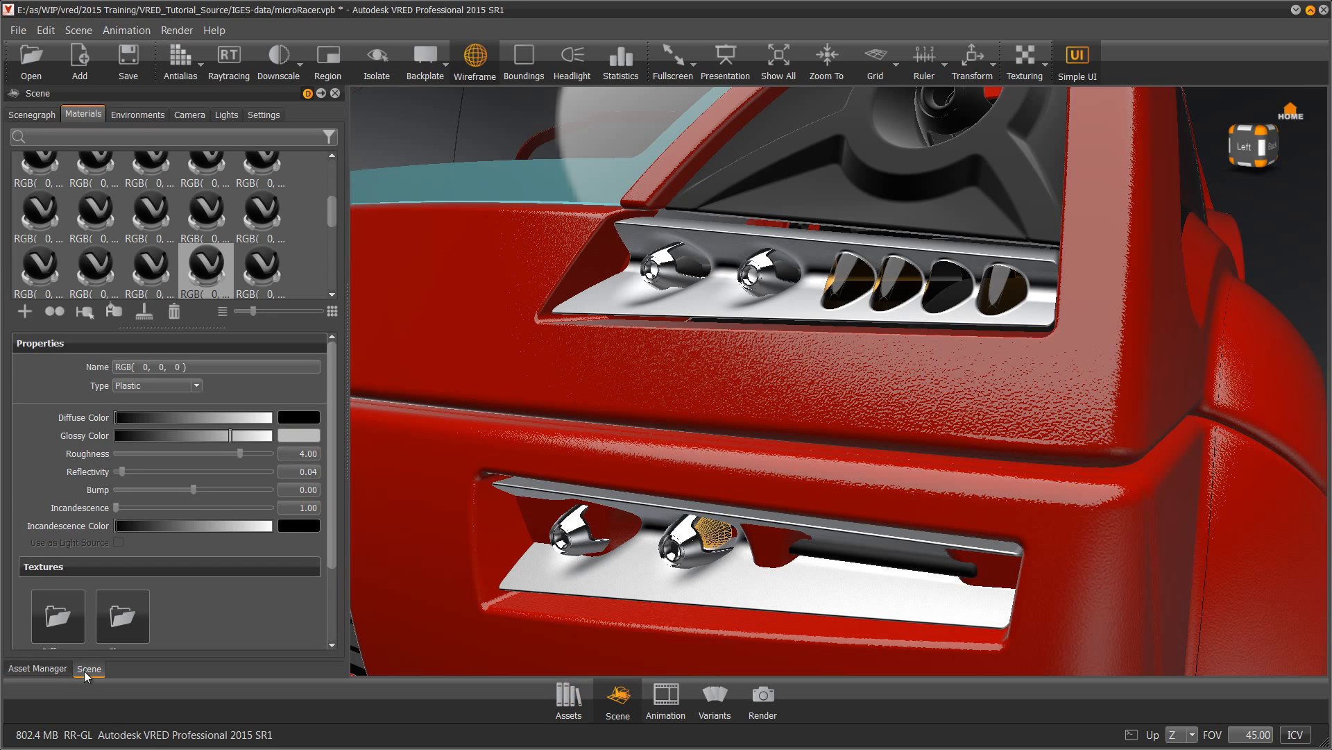
Create a new Glass material, convert it to glowing Plastic, and name it 'headlamp Light'
{"action": "left_click", "coordinate": [26, 313]}
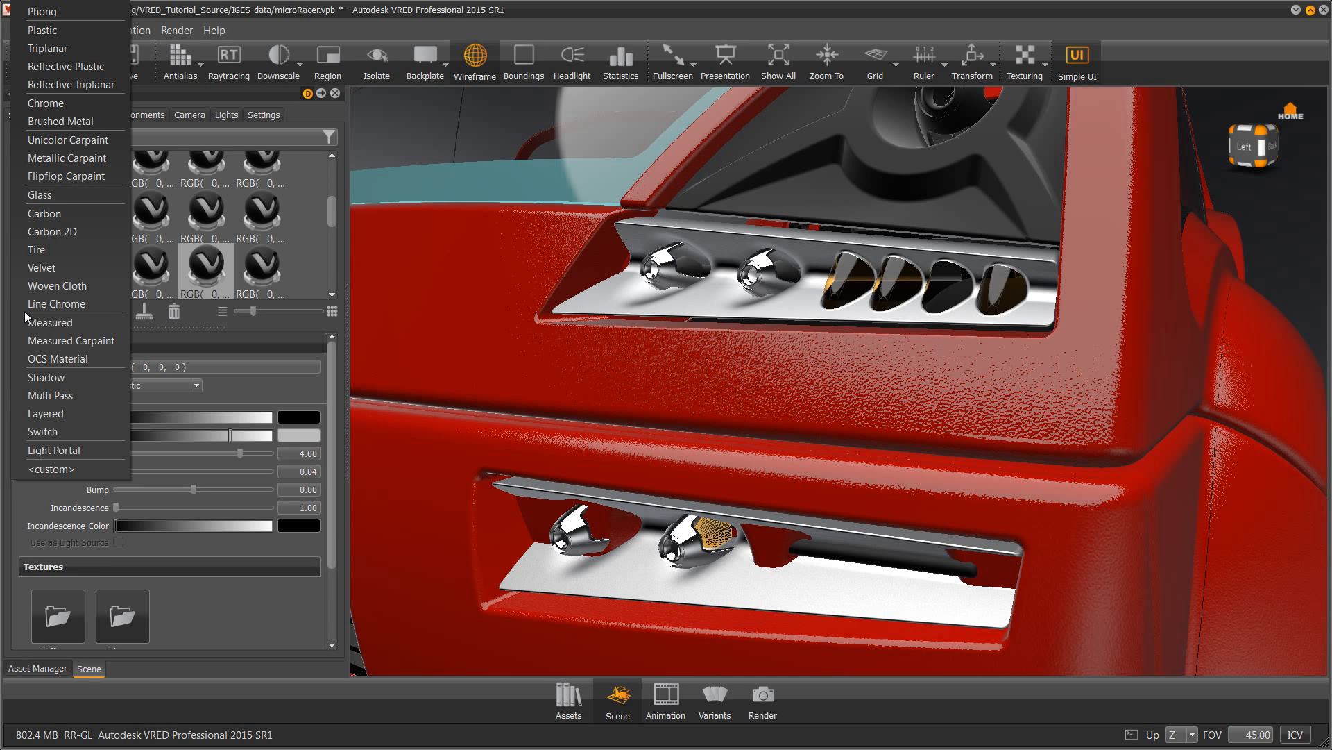
{"action": "left_click", "coordinate": [51, 196]}
{"action": "right_click", "coordinate": [95, 176]}
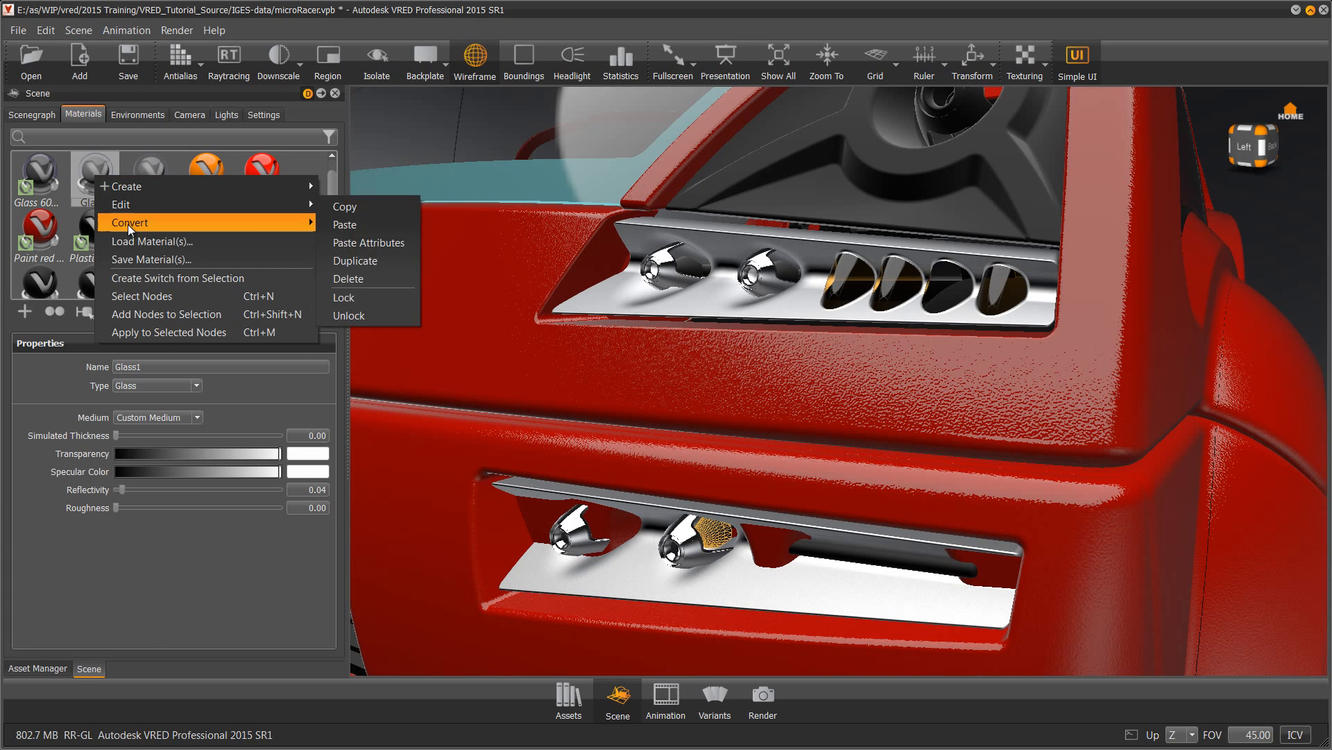
{"action": "mouse_move", "coordinate": [128, 223]}
{"action": "mouse_move", "coordinate": [481, 219]}
{"action": "left_click", "coordinate": [545, 243]}
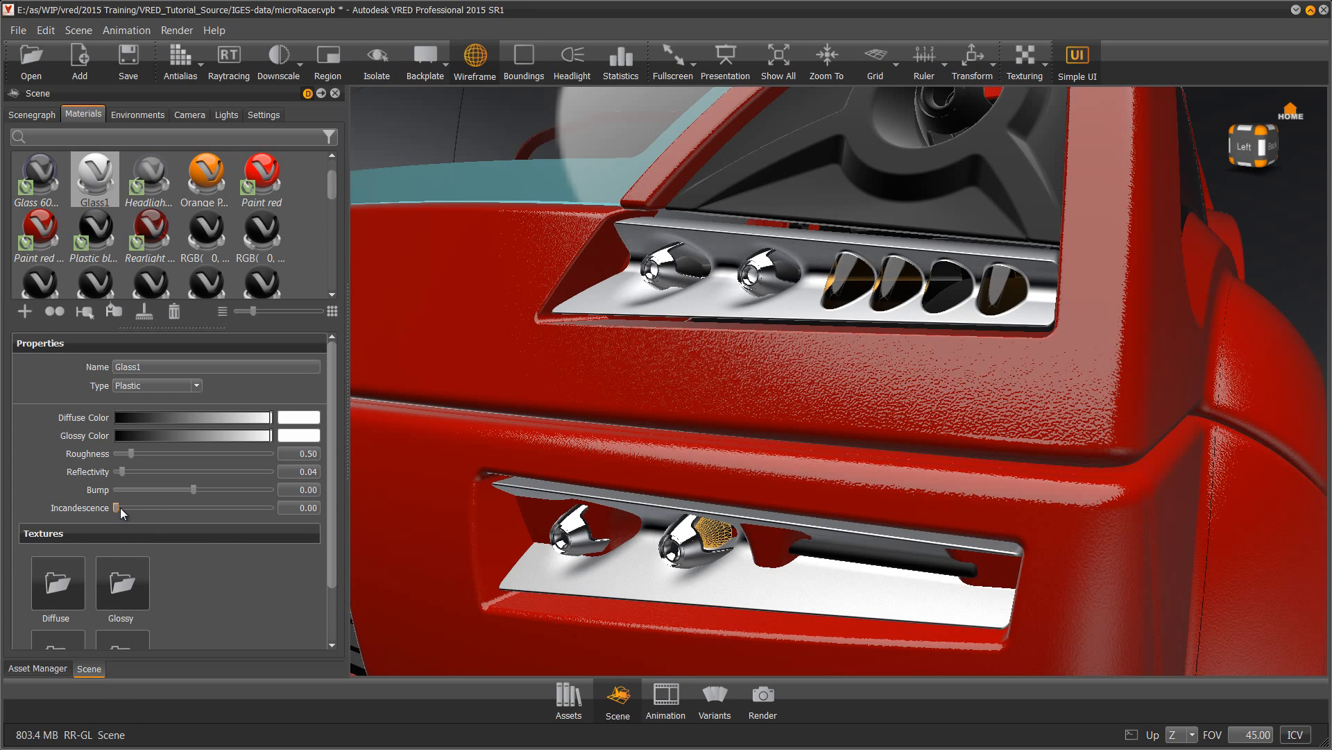
{"action": "left_click_drag", "start_coordinate": [119, 506], "coordinate": [181, 513]}
{"action": "double_click", "coordinate": [128, 367]}
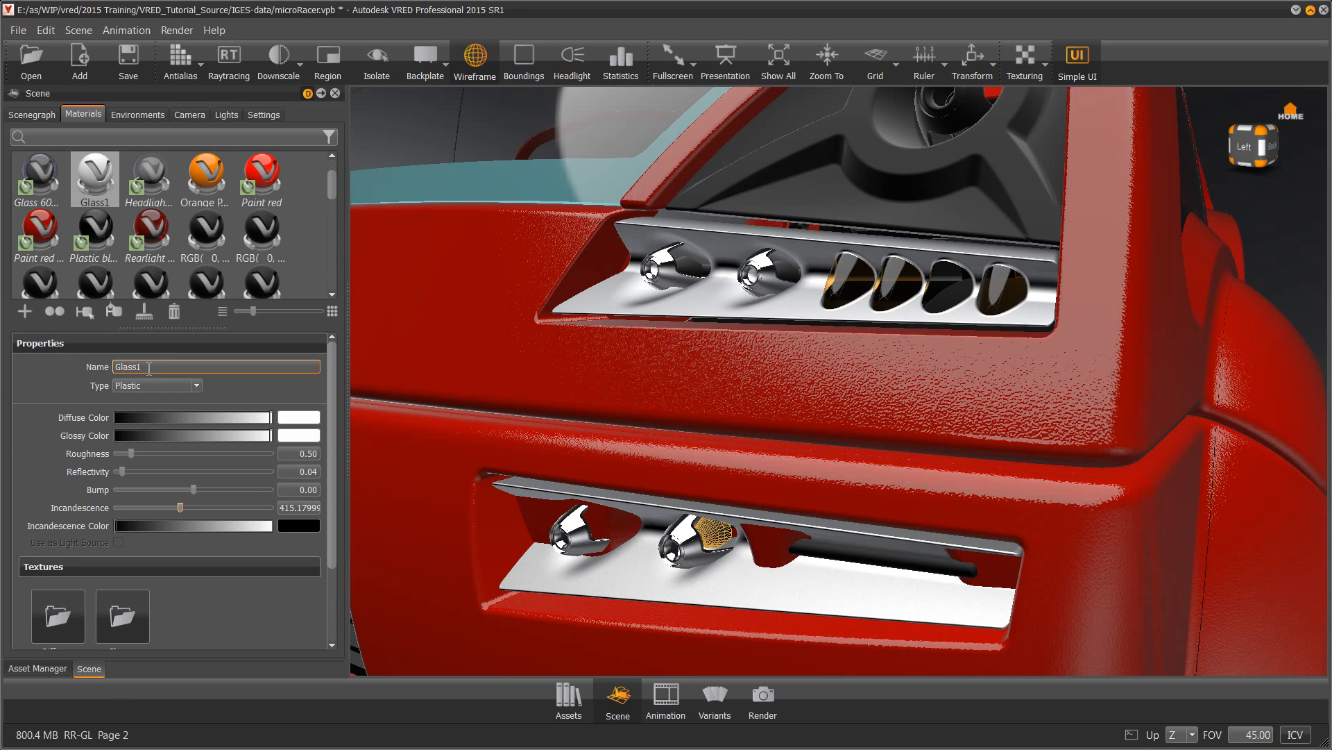
{"action": "type", "text": "headlamp Light"}
{"action": "key", "text": "Return"}
Apply headlamp Light to the upper and lower headlamp glass
{"action": "left_click", "coordinate": [784, 270], "text": "shift"}
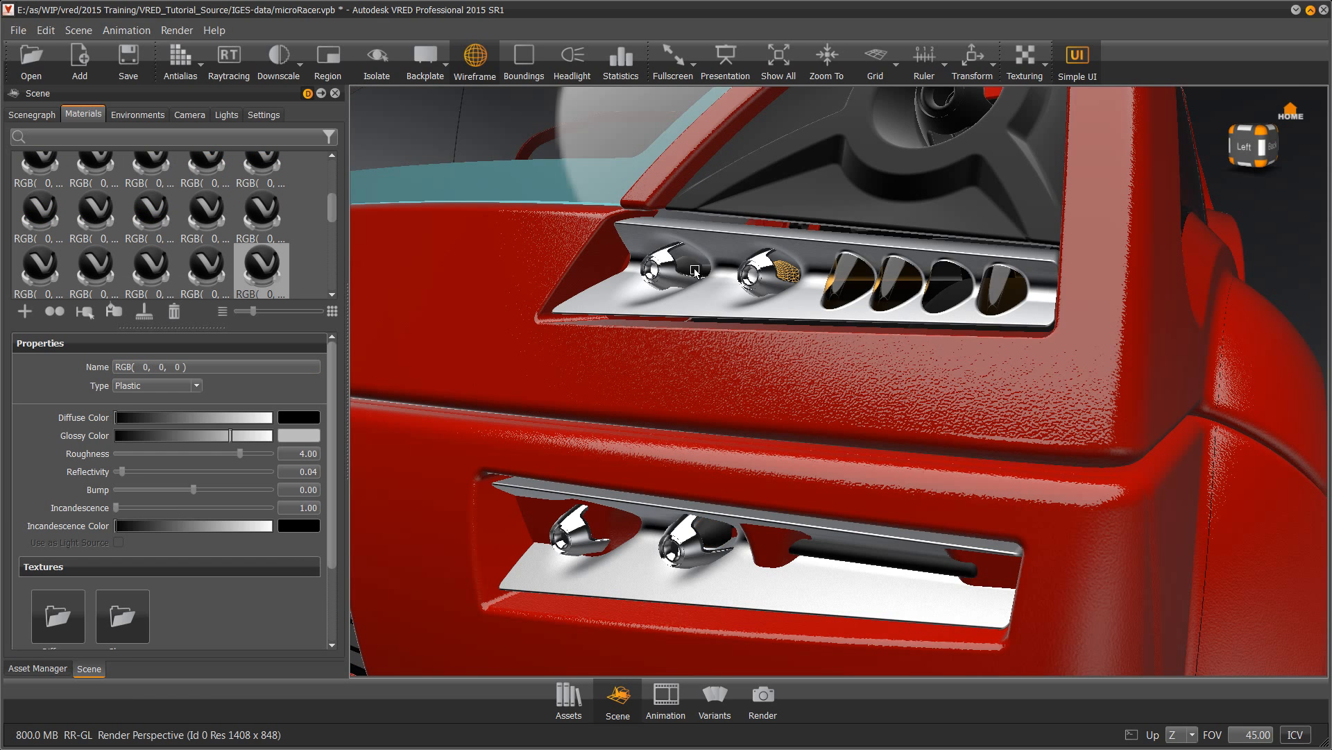
{"action": "scroll", "coordinate": [323, 159], "scroll_direction": "up", "scroll_amount": 10}
{"action": "left_click", "coordinate": [95, 229]}
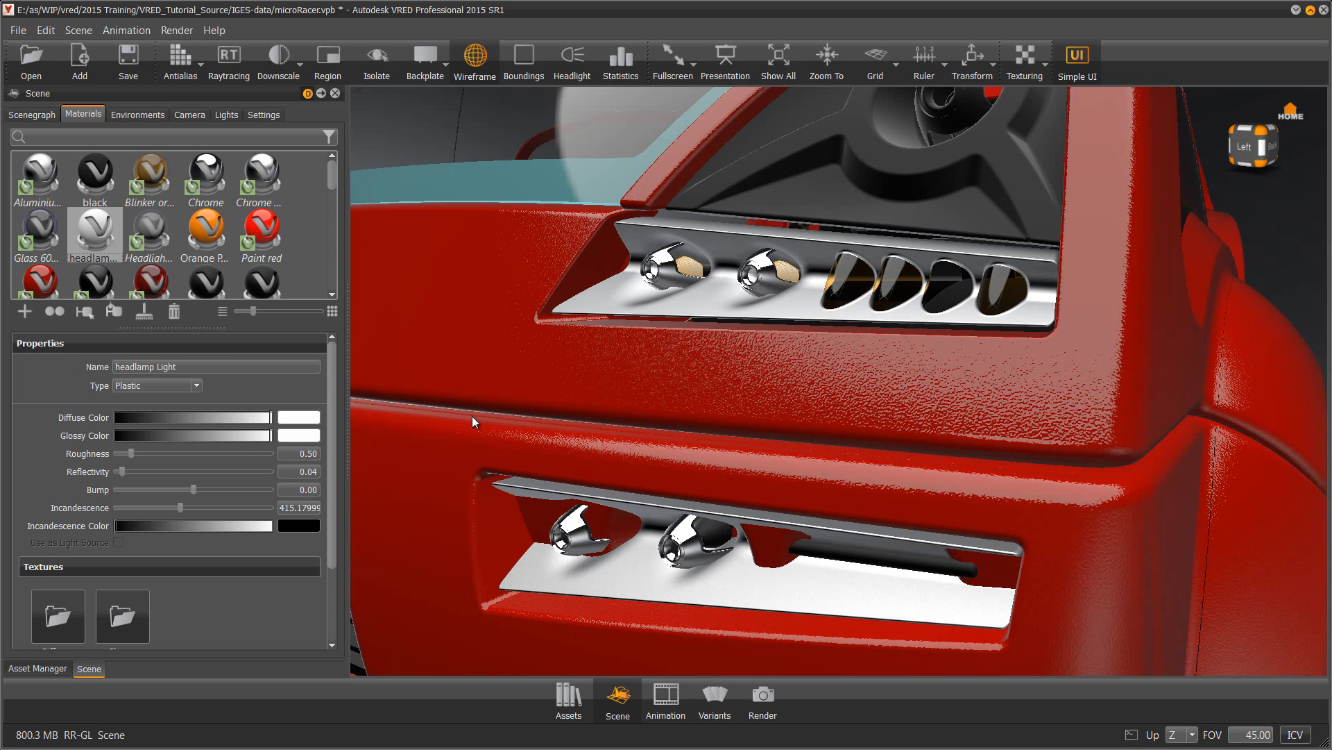
{"action": "left_click", "coordinate": [711, 534], "text": "shift"}
{"action": "scroll", "coordinate": [196, 215], "scroll_direction": "up", "scroll_amount": 10}
{"action": "right_click", "coordinate": [106, 223]}
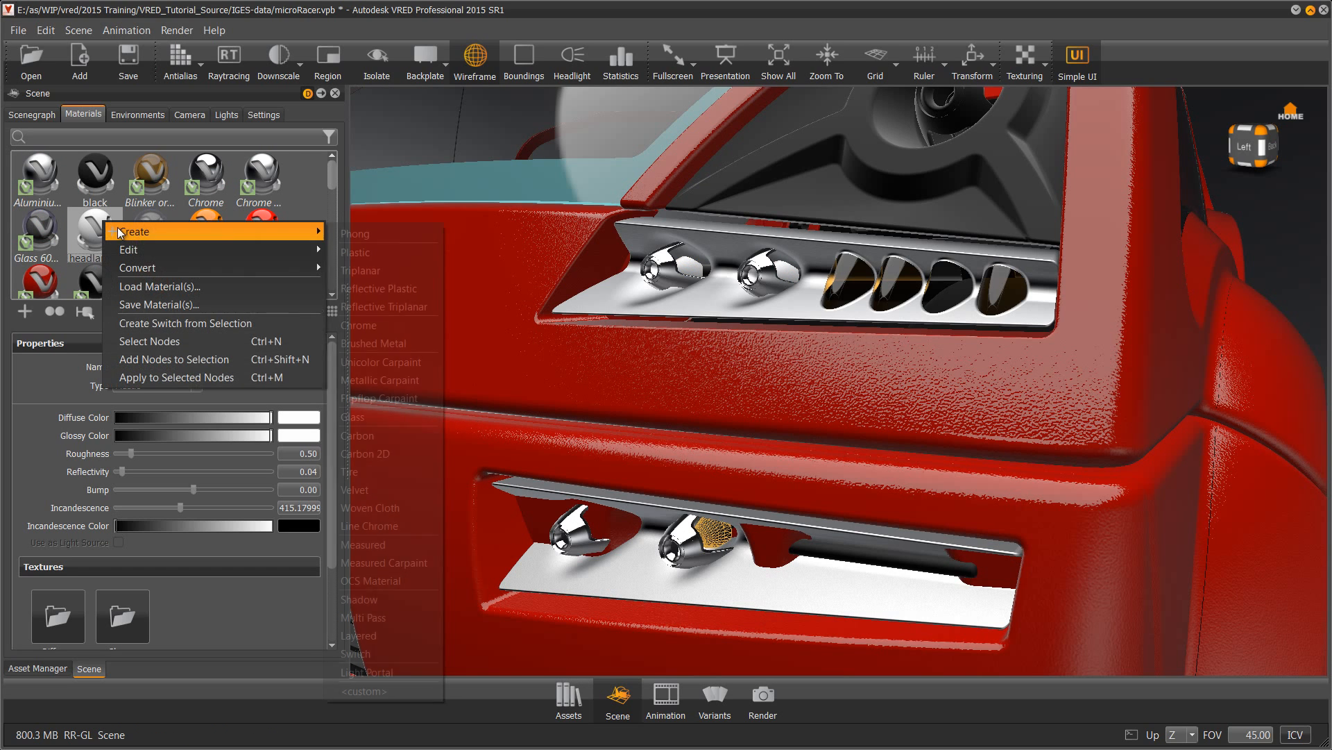
{"action": "left_click", "coordinate": [147, 382]}
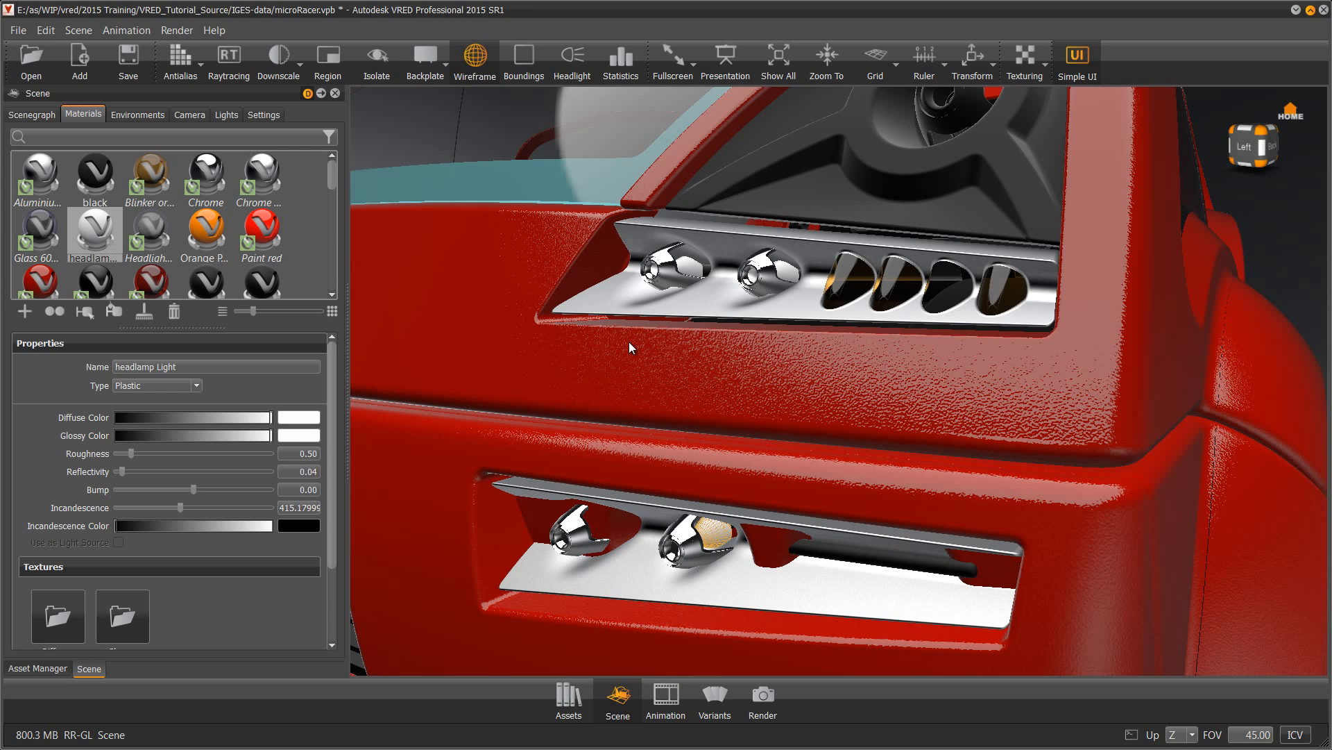
{"action": "middle_click_drag", "start_coordinate": [742, 241], "coordinate": [650, 461]}
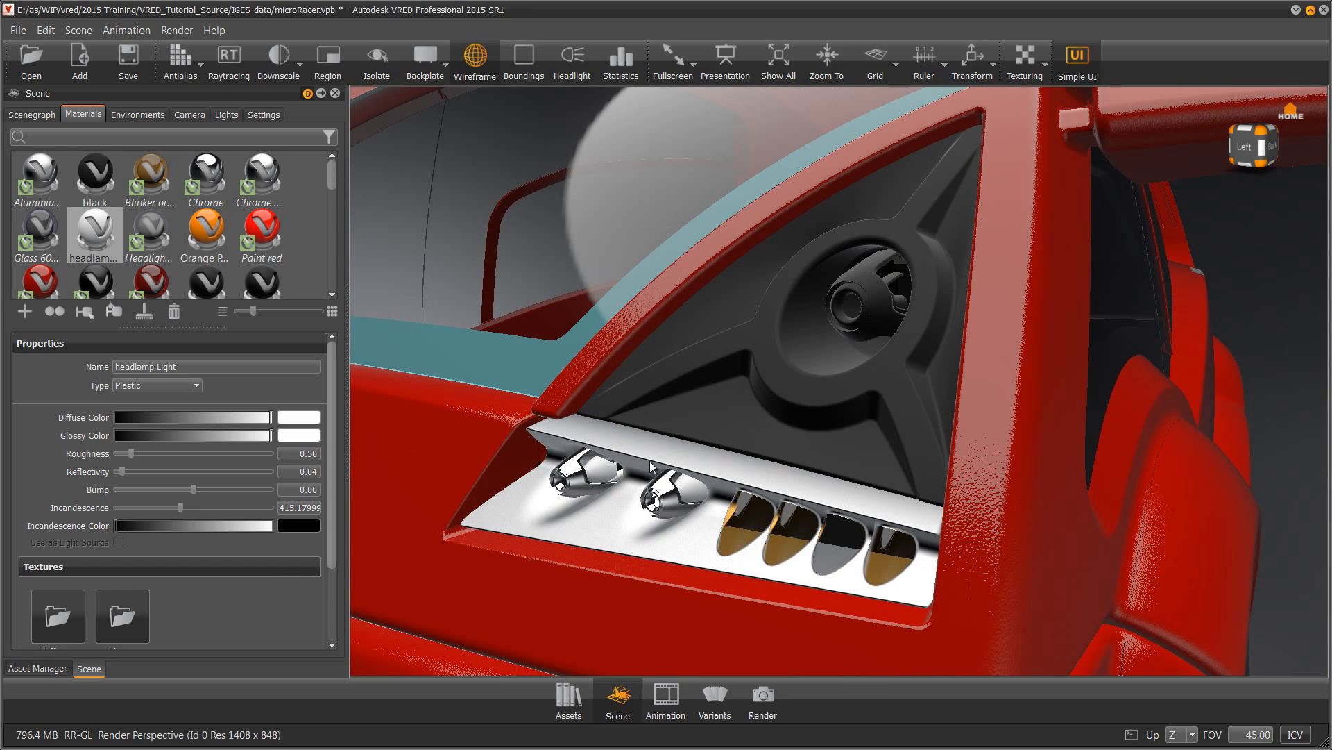
Give the black lamp housing Aluminium and its inner reflector Chrome
{"action": "left_click", "coordinate": [741, 416], "text": "shift"}
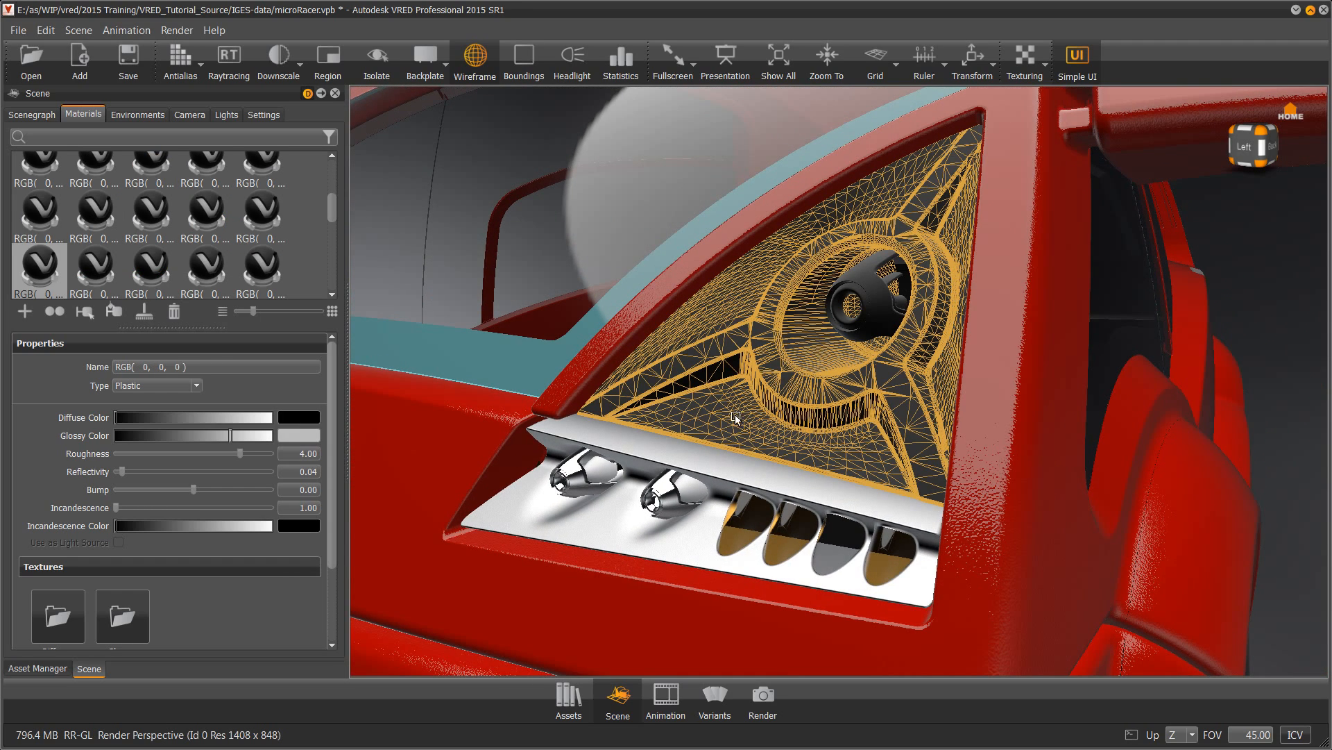
{"action": "scroll", "coordinate": [337, 267], "scroll_direction": "up", "scroll_amount": 5}
{"action": "right_click", "coordinate": [36, 165]}
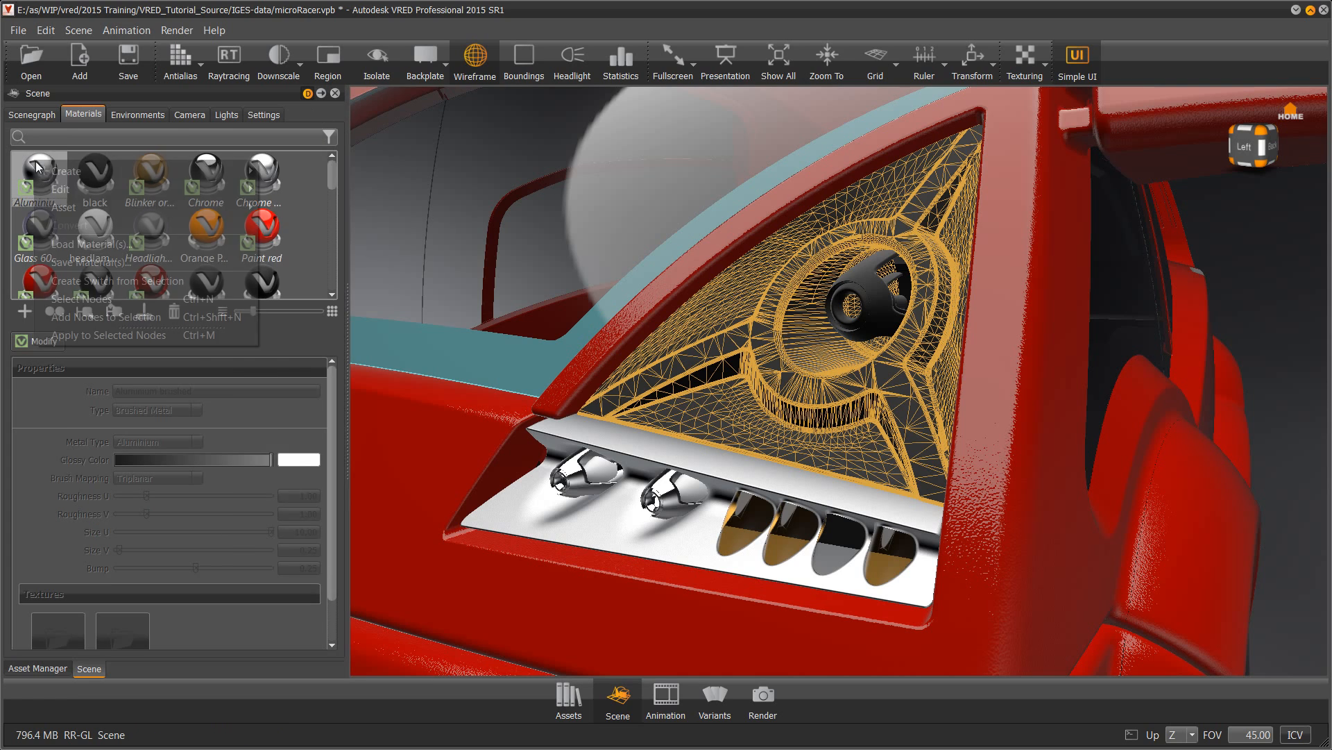
{"action": "left_click", "coordinate": [84, 336]}
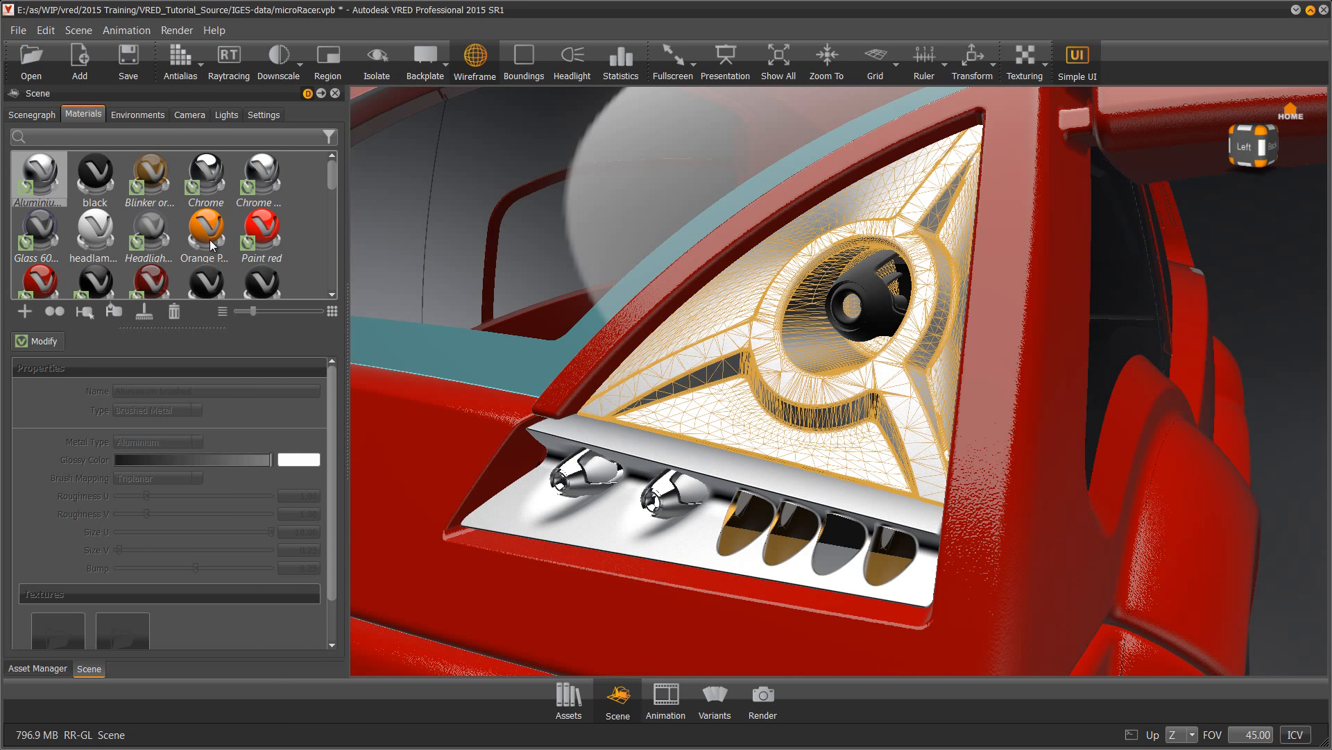
{"action": "left_click_drag", "start_coordinate": [205, 164], "coordinate": [853, 292]}
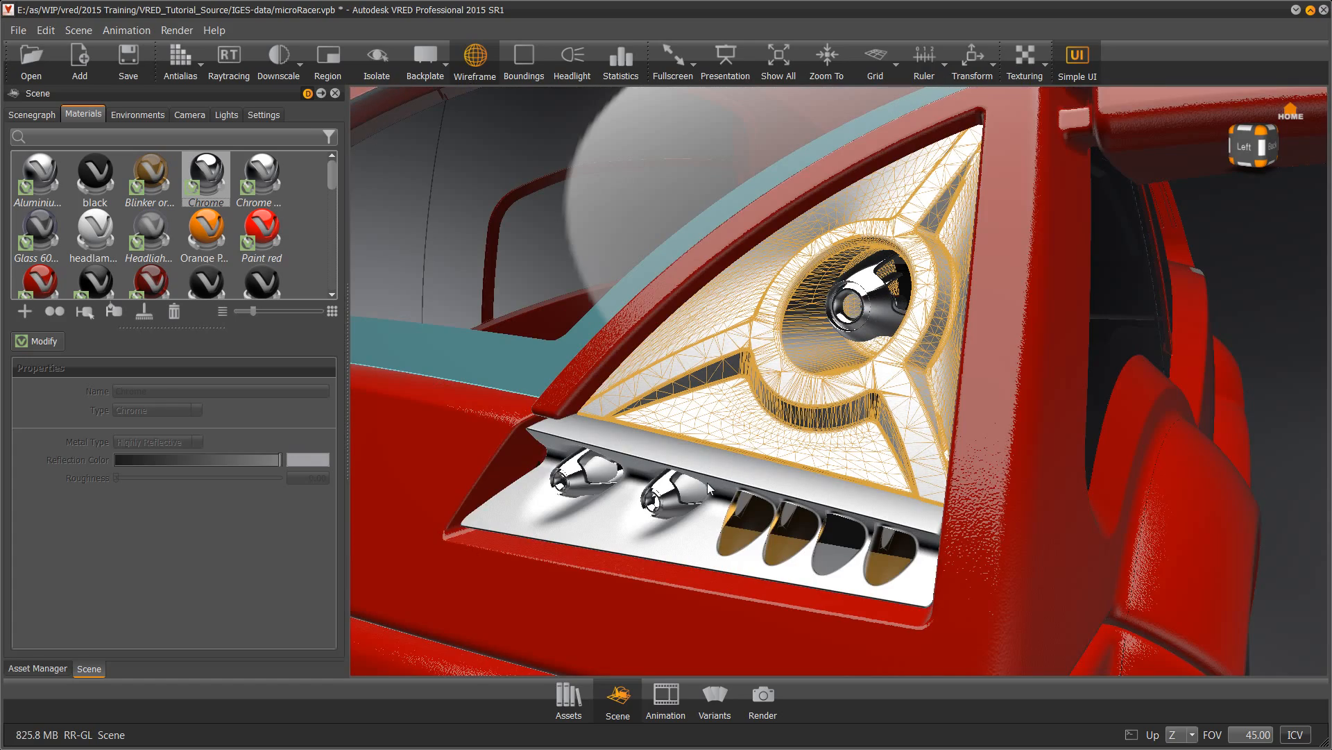
Paint the black tailgate and rear bumper with Paint red dark
{"action": "left_click_drag", "start_coordinate": [646, 494], "coordinate": [789, 521]}
{"action": "right_click_drag", "start_coordinate": [794, 520], "coordinate": [914, 272]}
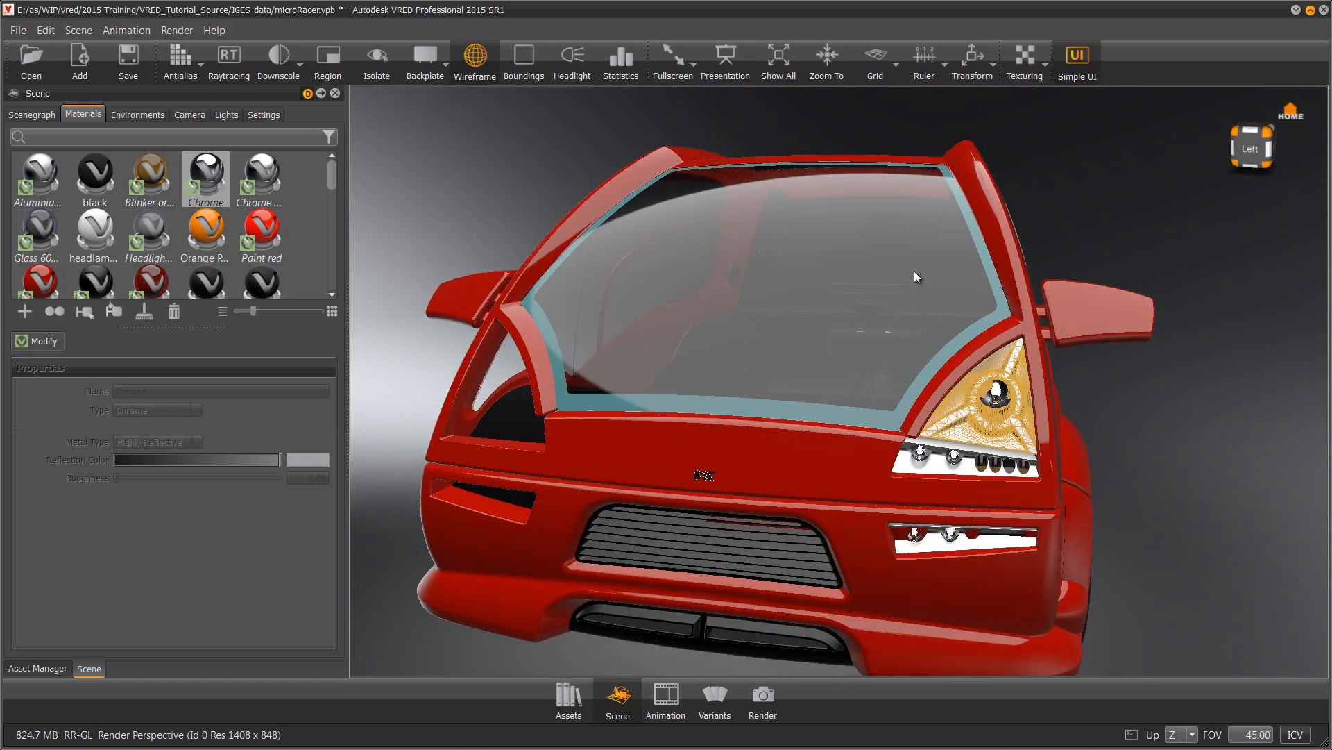
{"action": "mouse_move", "coordinate": [809, 489]}
{"action": "left_mouse_down"}
{"action": "mouse_move", "coordinate": [733, 482]}
{"action": "mouse_move", "coordinate": [430, 555]}
{"action": "left_mouse_up"}
{"action": "left_click", "coordinate": [40, 278]}
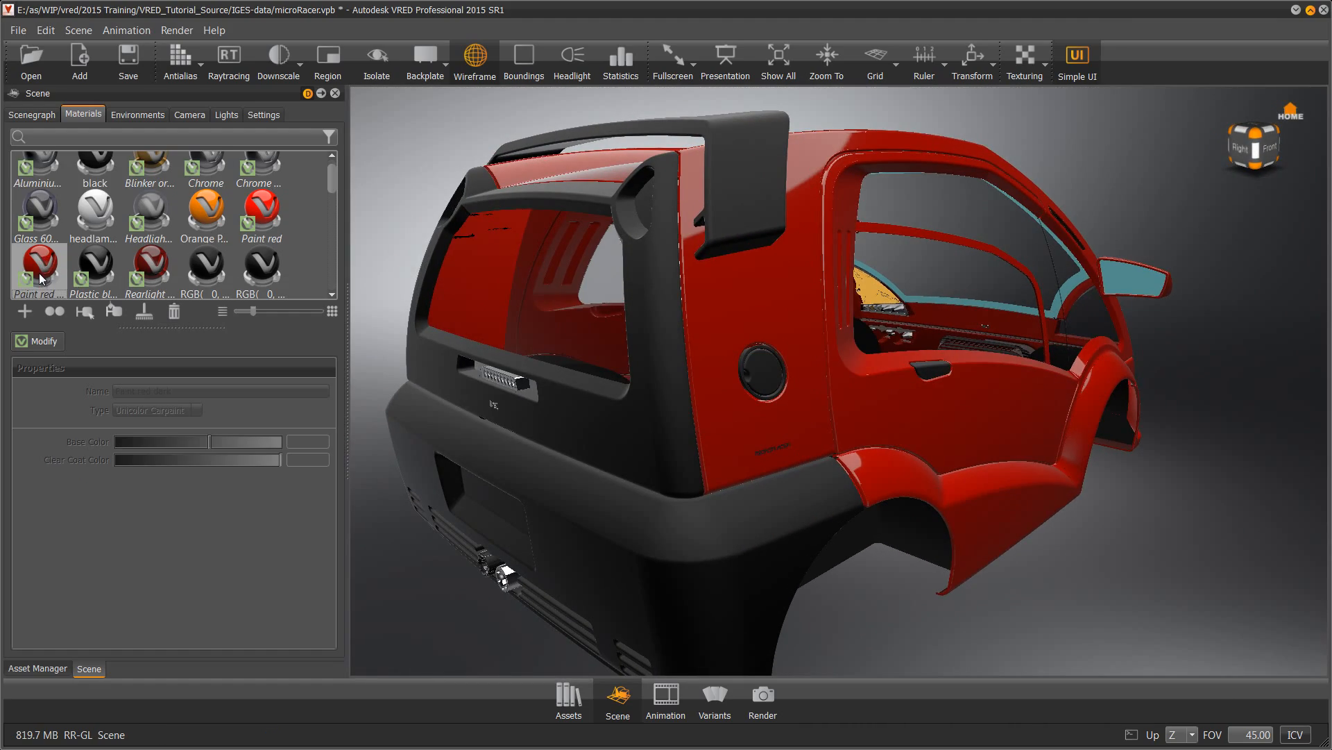
{"action": "left_click_drag", "start_coordinate": [41, 265], "coordinate": [647, 397]}
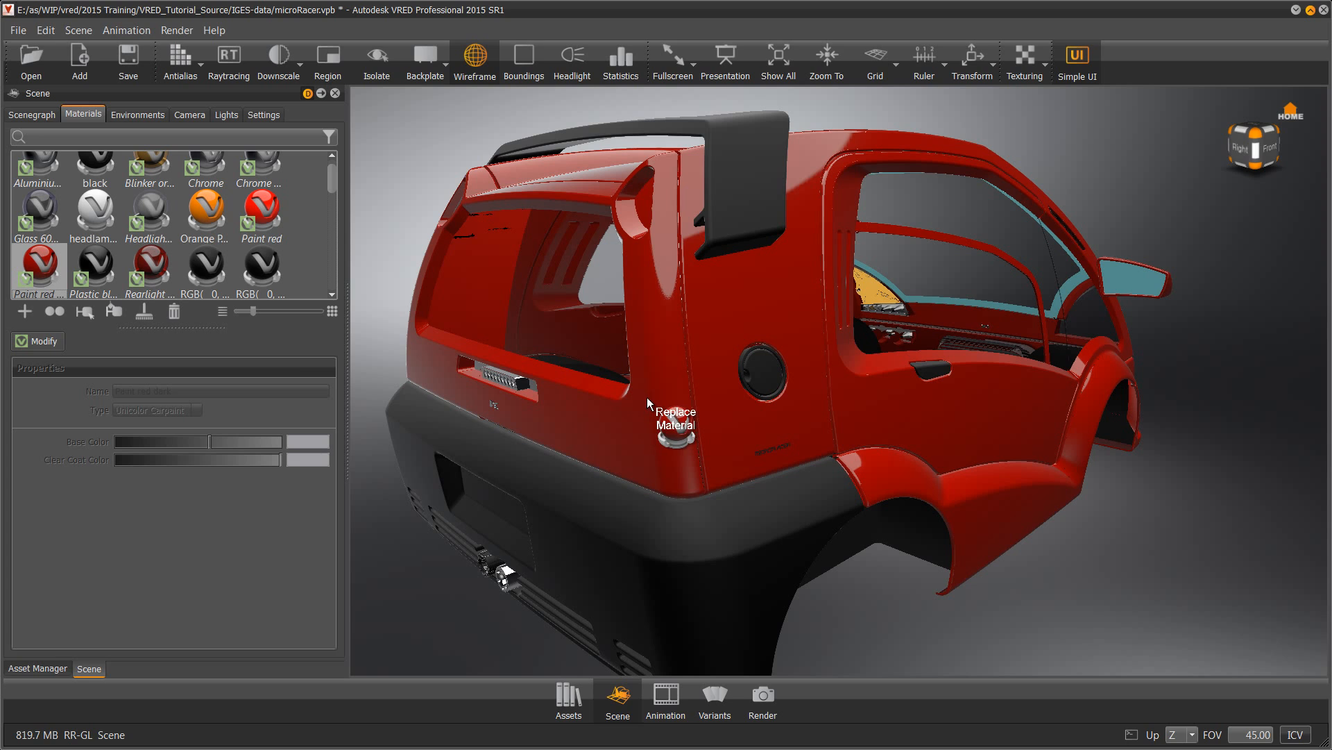
{"action": "mouse_move", "coordinate": [46, 263]}
{"action": "left_mouse_down"}
{"action": "mouse_move", "coordinate": [499, 492]}
{"action": "mouse_move", "coordinate": [562, 499]}
{"action": "left_mouse_up"}
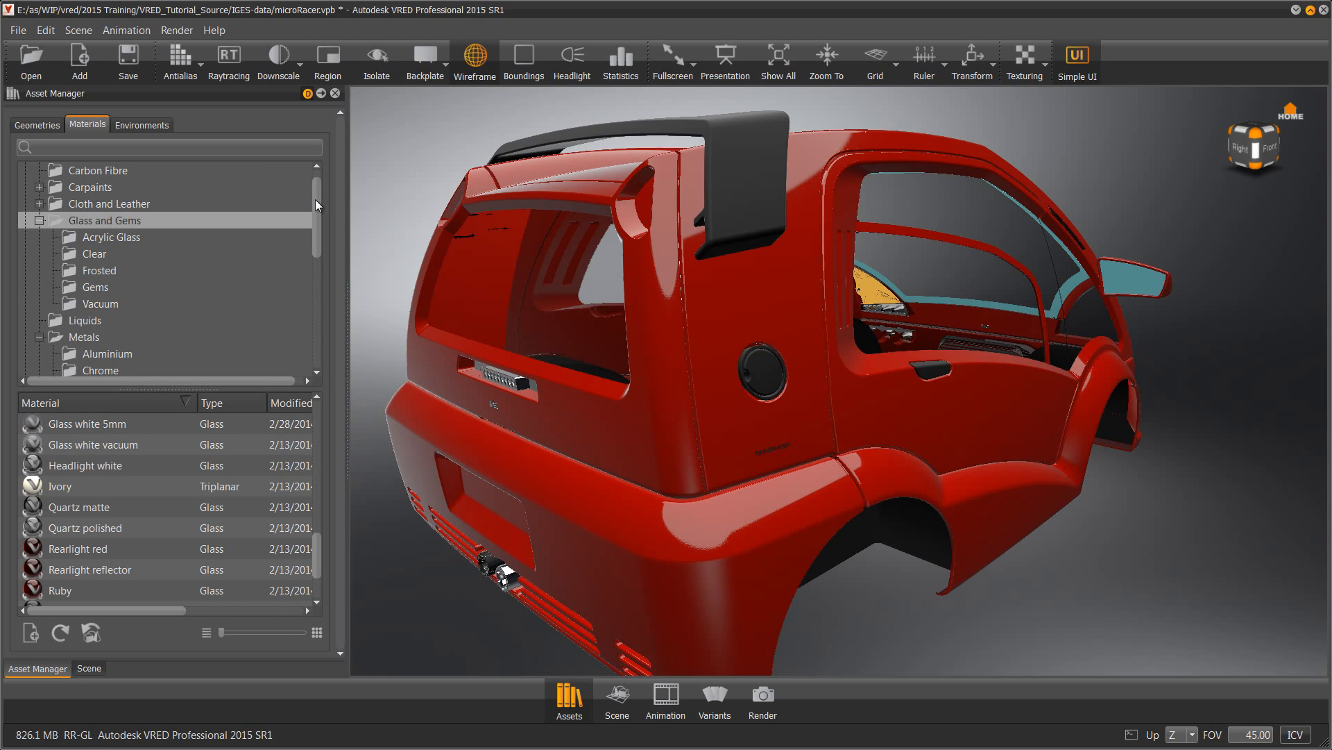
Put Carbon 2x from the Carbon Fibre library on the rear spoiler and fuel cap
{"action": "scroll", "coordinate": [316, 198], "scroll_direction": "up", "scroll_amount": 2}
{"action": "left_click", "coordinate": [90, 187]}
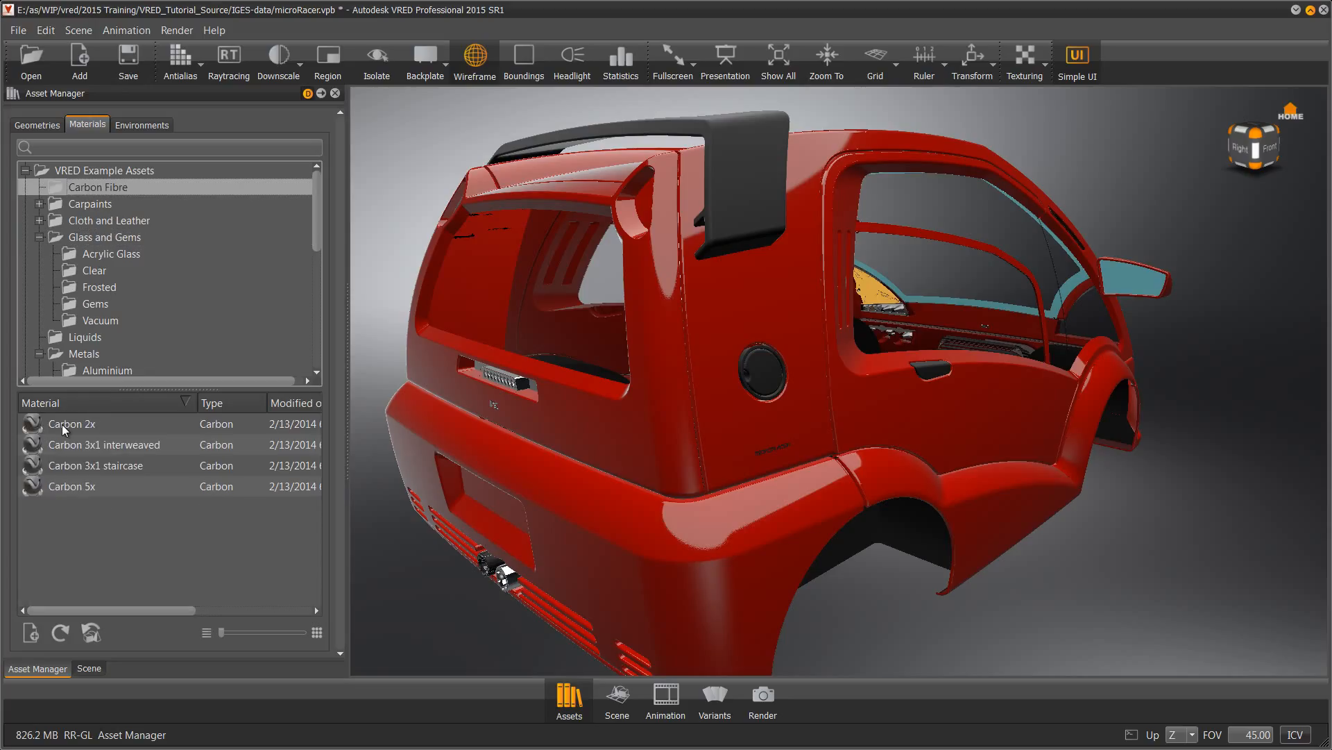
{"action": "left_click_drag", "start_coordinate": [61, 426], "coordinate": [755, 133]}
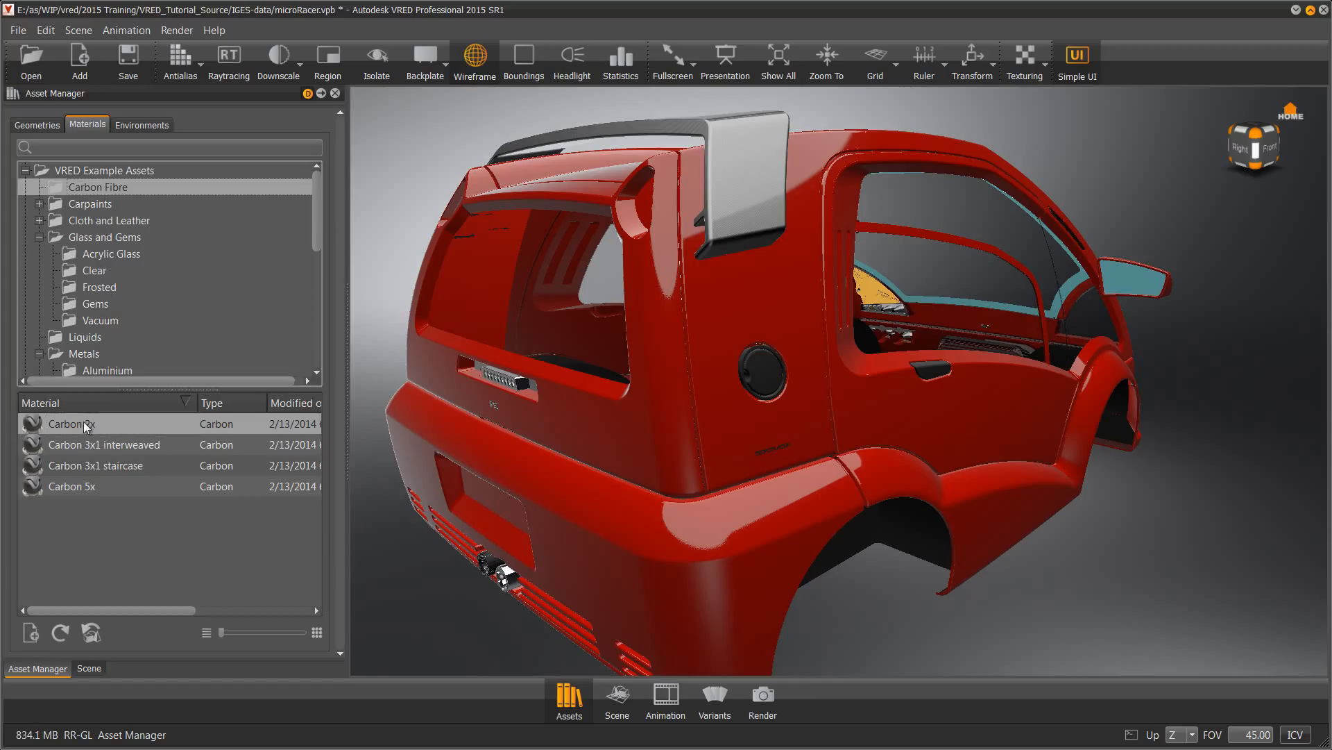
{"action": "left_click_drag", "start_coordinate": [80, 421], "coordinate": [932, 371]}
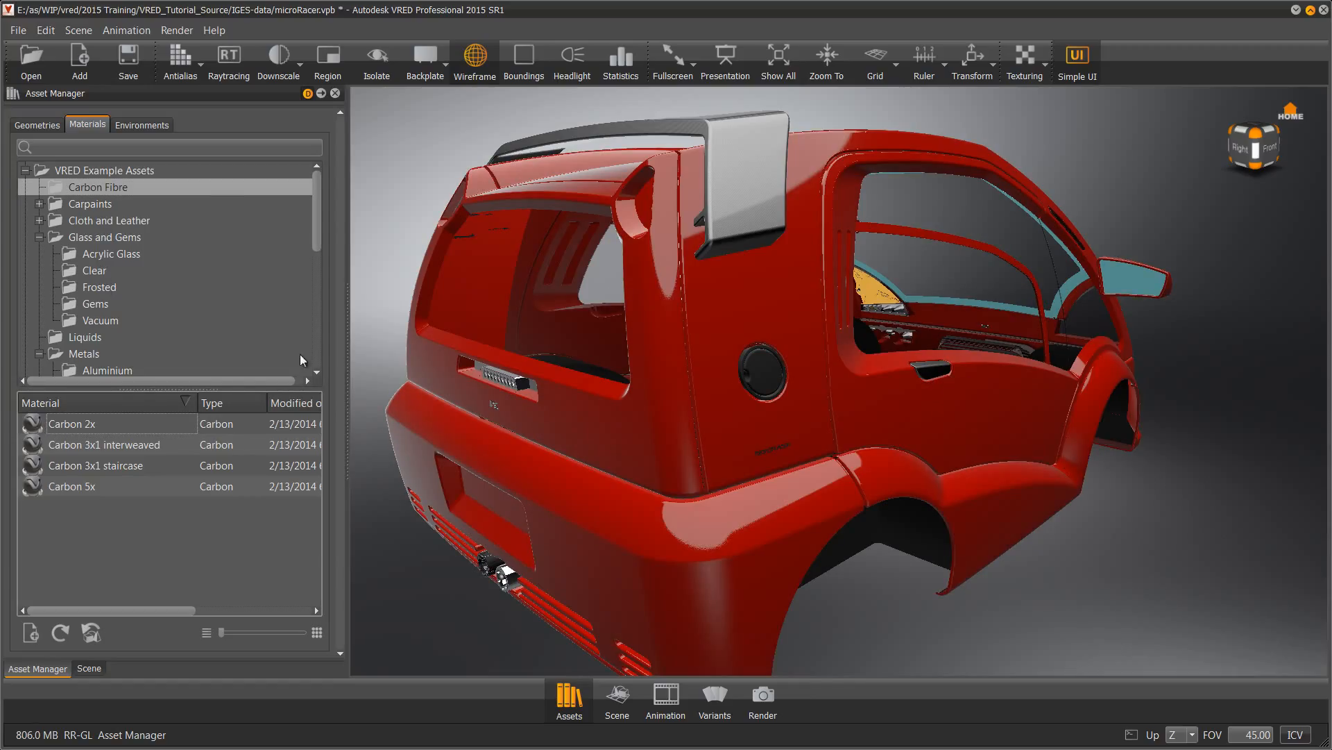
{"action": "left_click_drag", "start_coordinate": [125, 419], "coordinate": [240, 405]}
{"action": "left_click_drag", "start_coordinate": [965, 405], "coordinate": [390, 420], "text": "alt"}
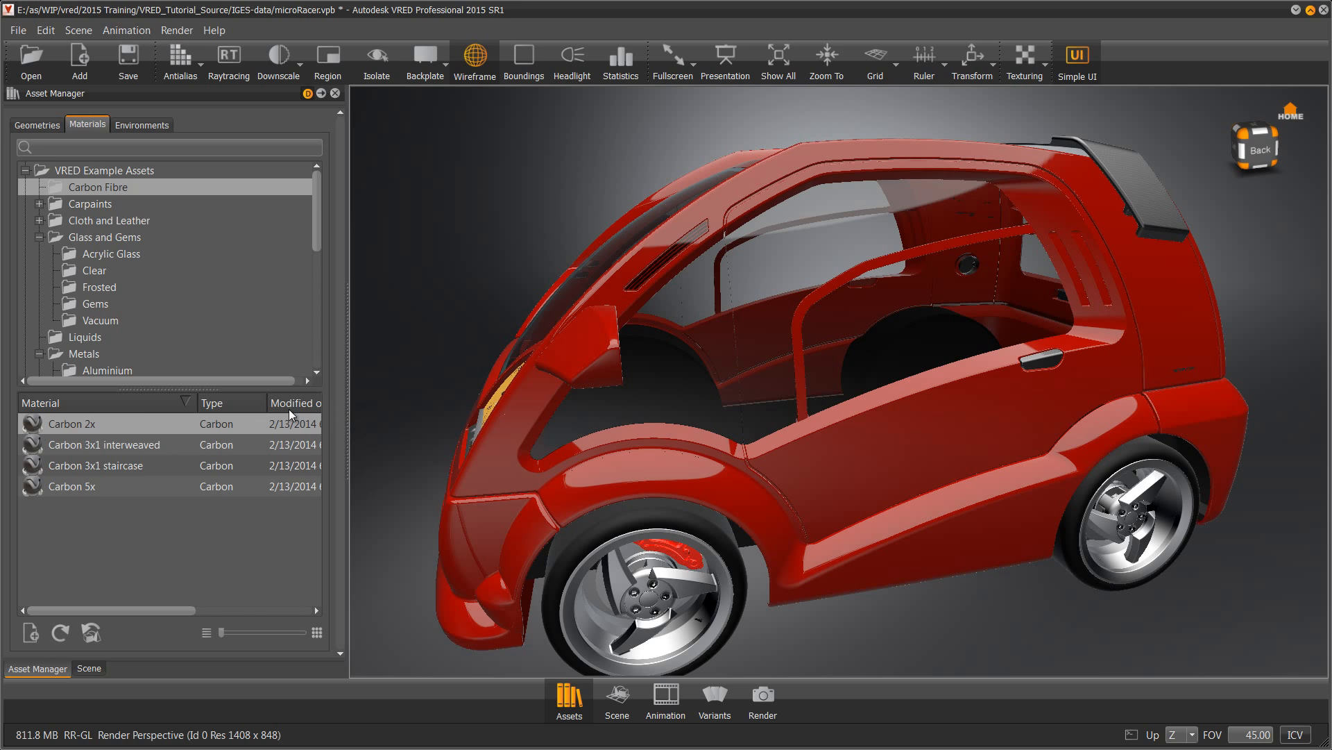
Apply the Miscellaneous Tire material to the front tyre, then list the Plain plastics
{"action": "left_click_drag", "start_coordinate": [119, 425], "coordinate": [1044, 356]}
{"action": "left_click_drag", "start_coordinate": [1204, 414], "coordinate": [1253, 342]}
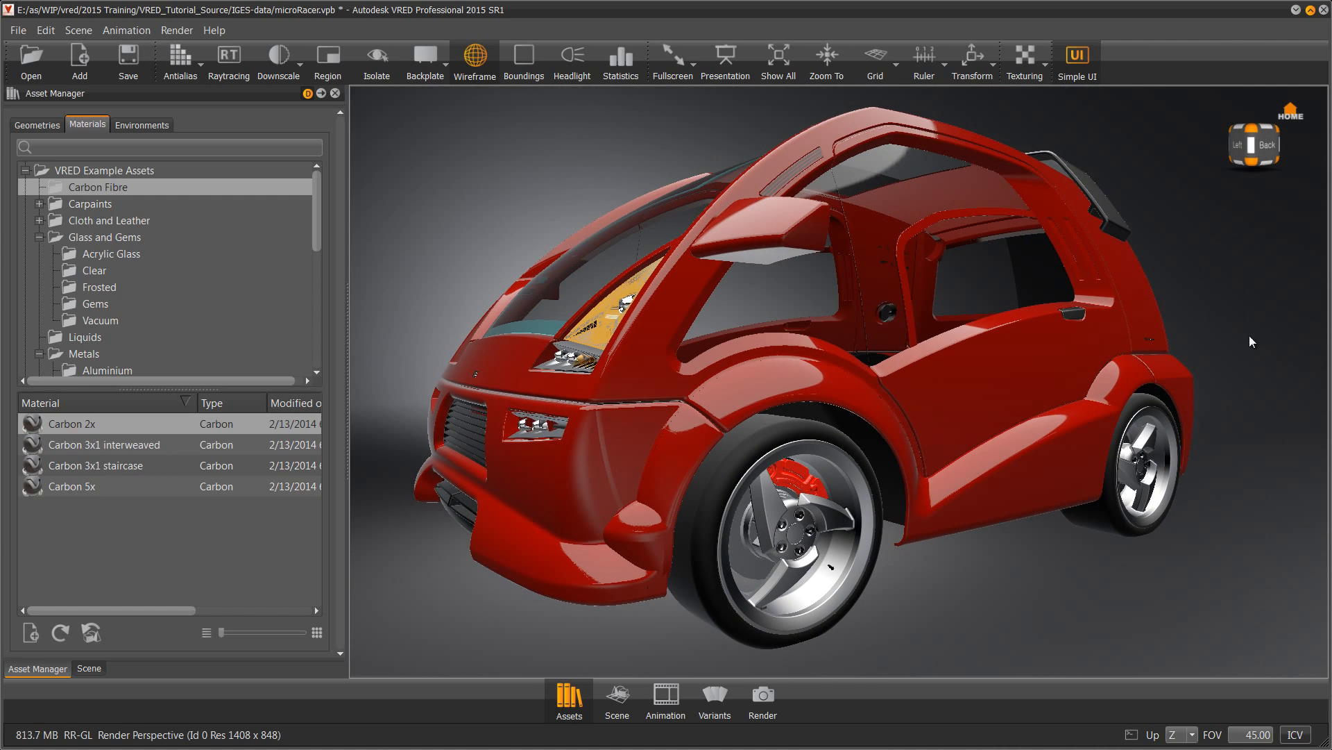
{"action": "left_click", "coordinate": [38, 237]}
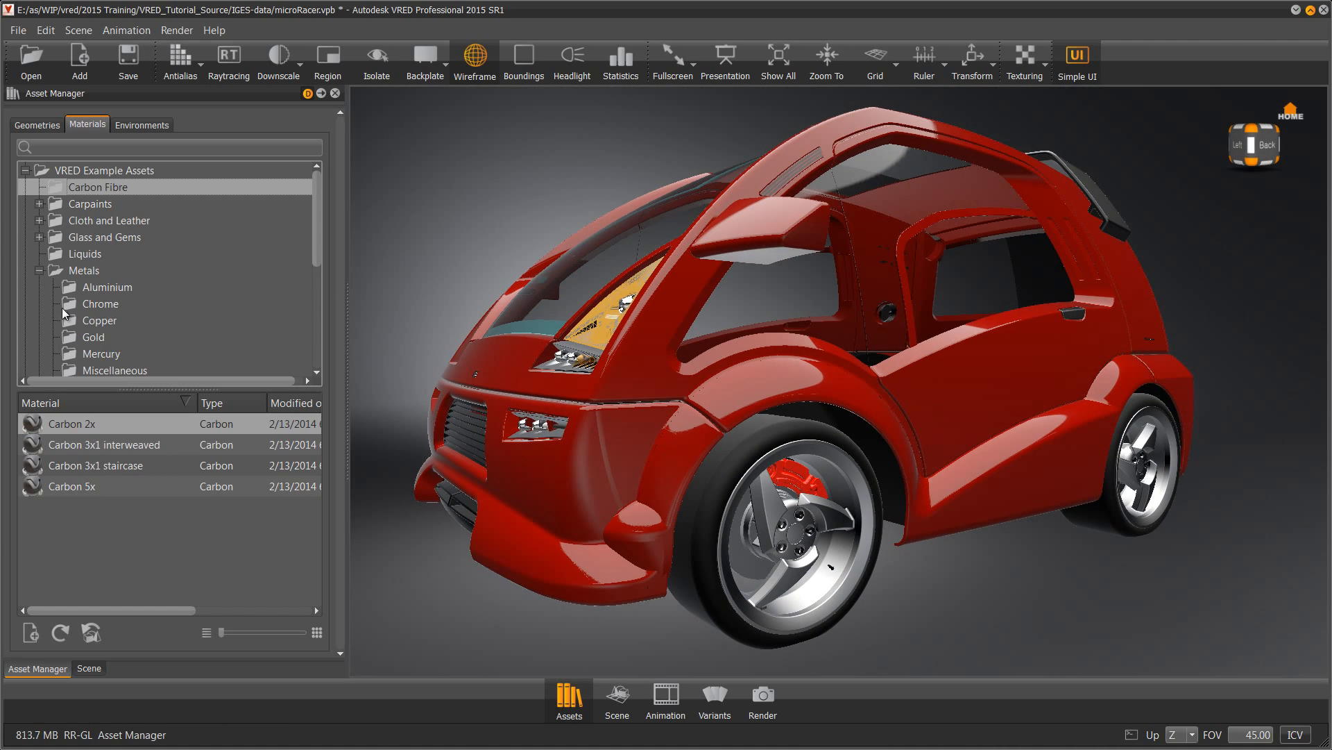
{"action": "left_click", "coordinate": [39, 271]}
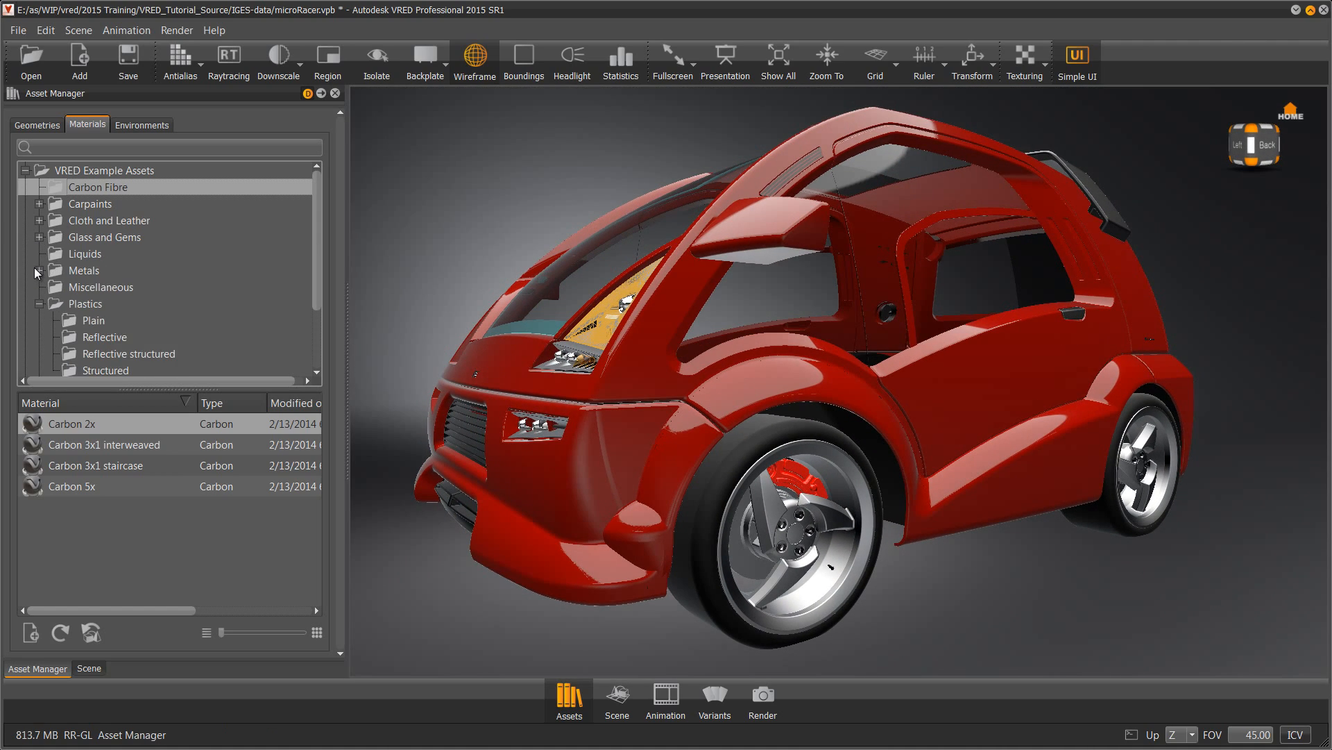
{"action": "left_click", "coordinate": [75, 290]}
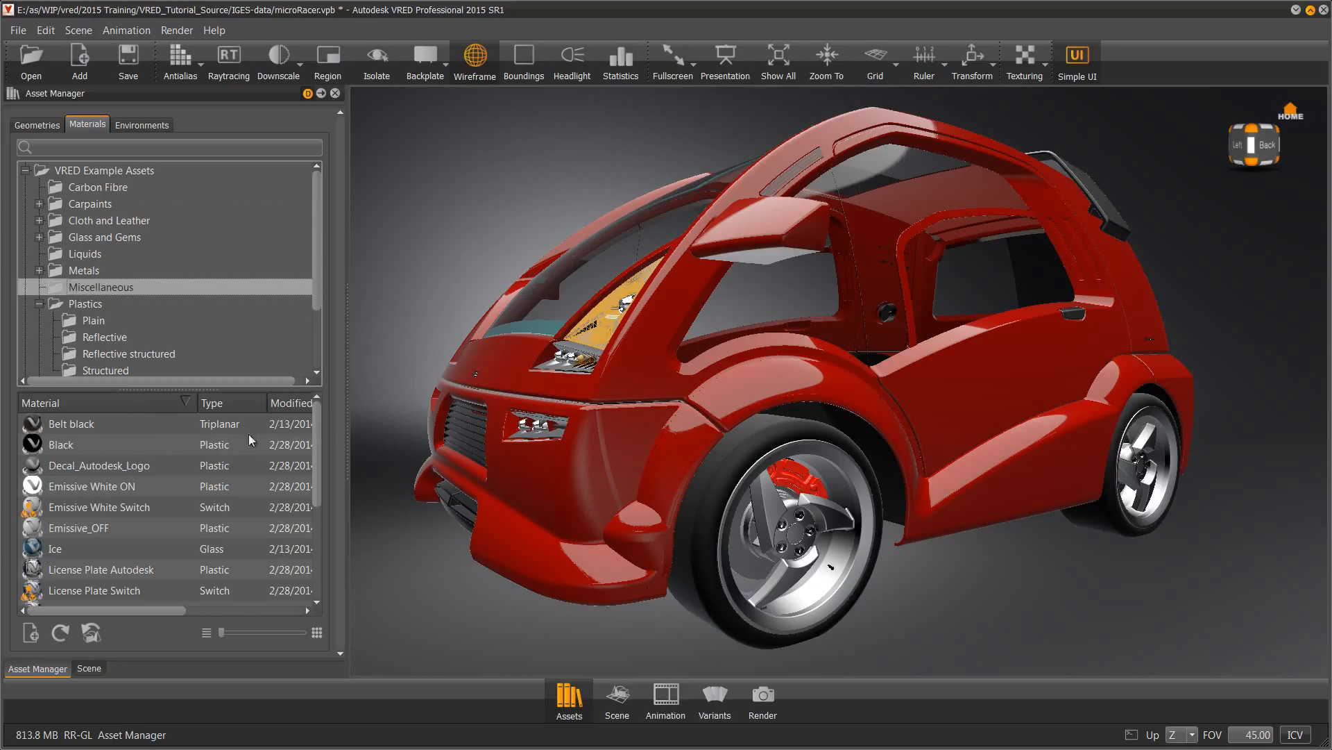
{"action": "left_click_drag", "start_coordinate": [316, 428], "coordinate": [322, 519]}
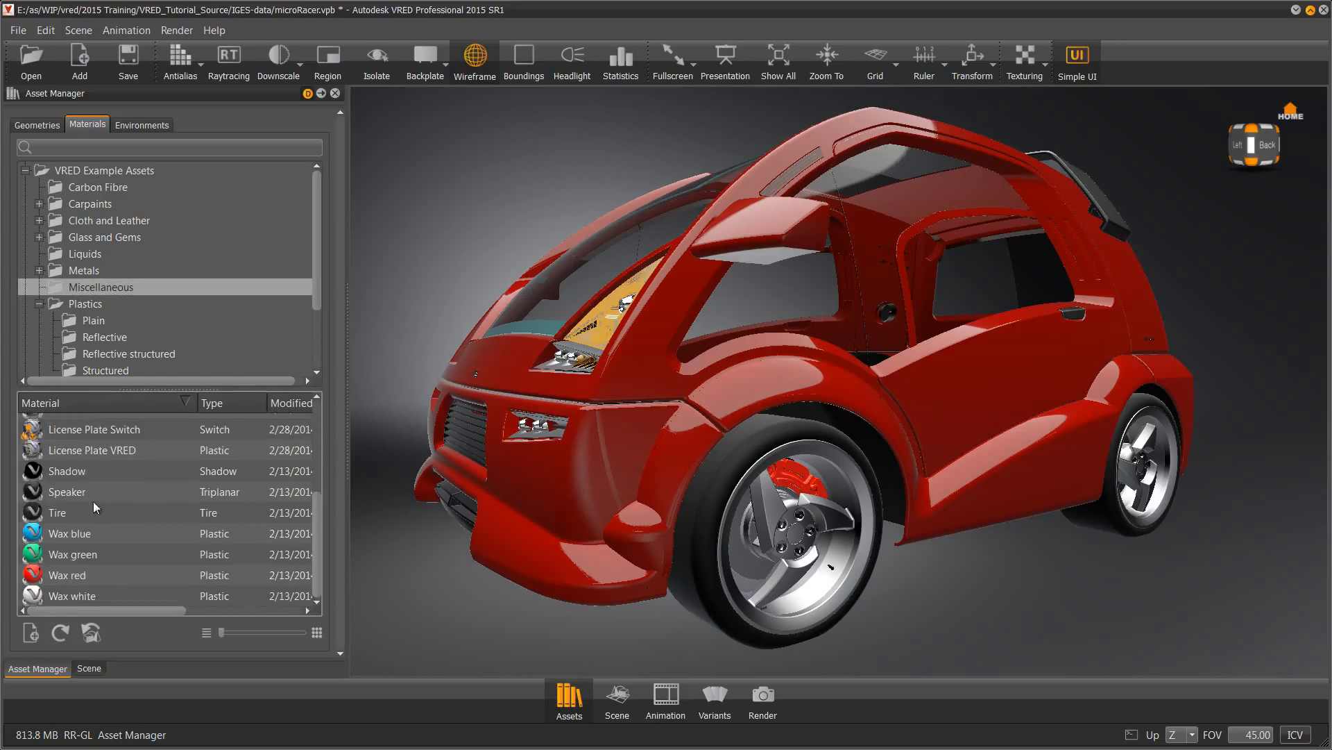
{"action": "mouse_move", "coordinate": [51, 511]}
{"action": "left_mouse_down"}
{"action": "mouse_move", "coordinate": [736, 598]}
{"action": "mouse_move", "coordinate": [717, 608]}
{"action": "mouse_move", "coordinate": [302, 491]}
{"action": "mouse_move", "coordinate": [118, 480]}
{"action": "mouse_move", "coordinate": [101, 507]}
{"action": "left_mouse_up"}
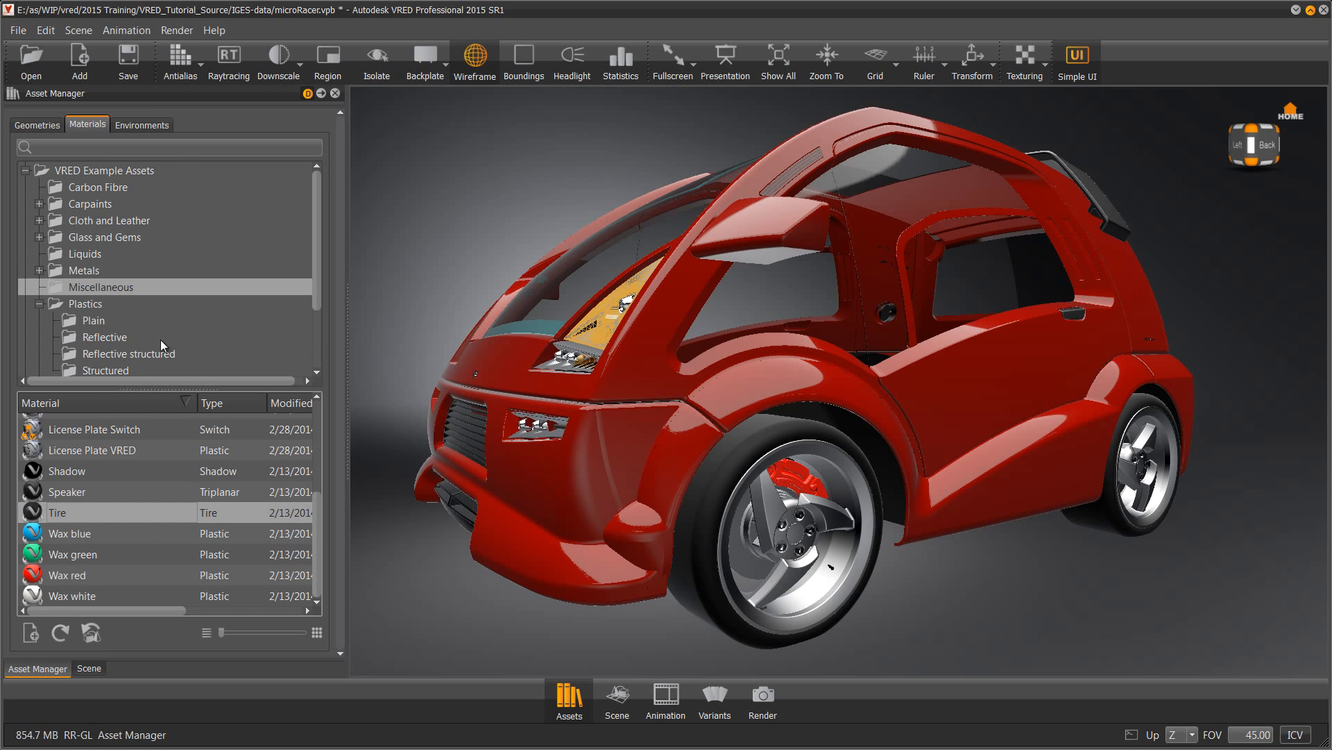
{"action": "left_click", "coordinate": [89, 321]}
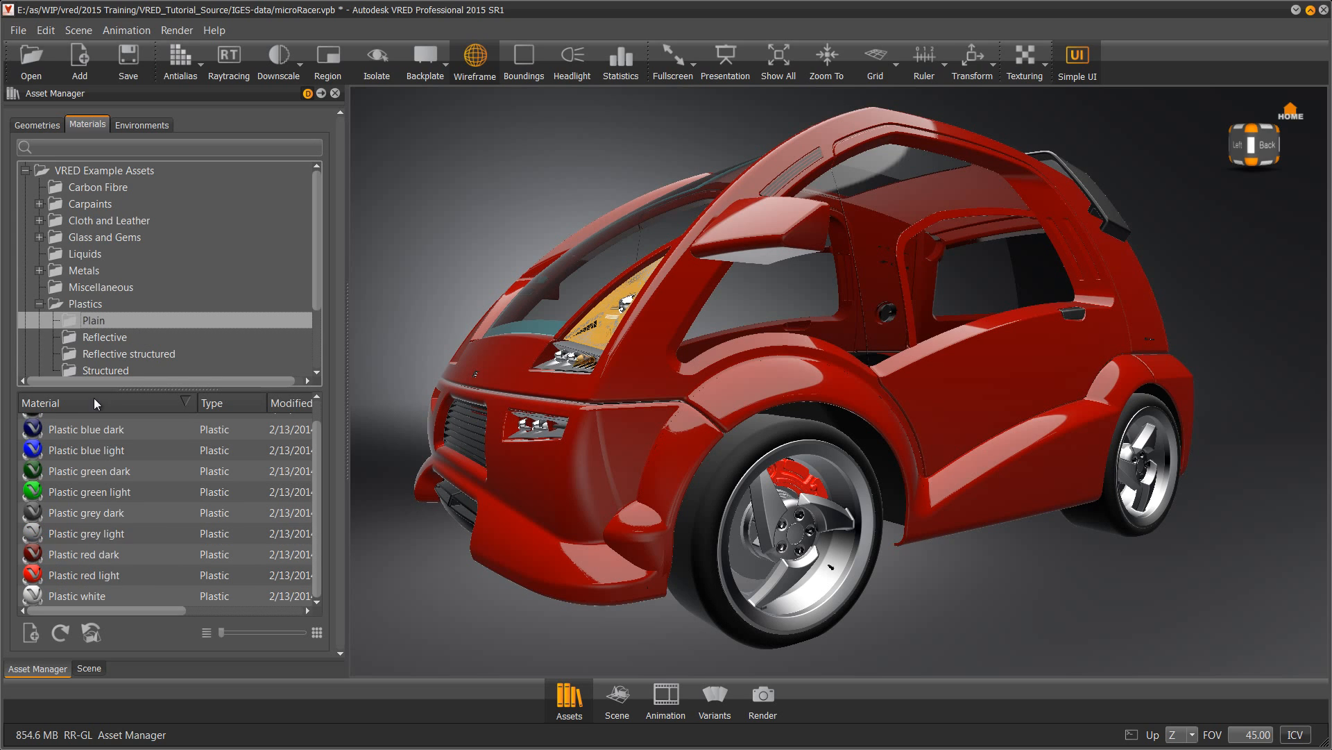
{"action": "left_click_drag", "start_coordinate": [316, 448], "coordinate": [323, 399]}
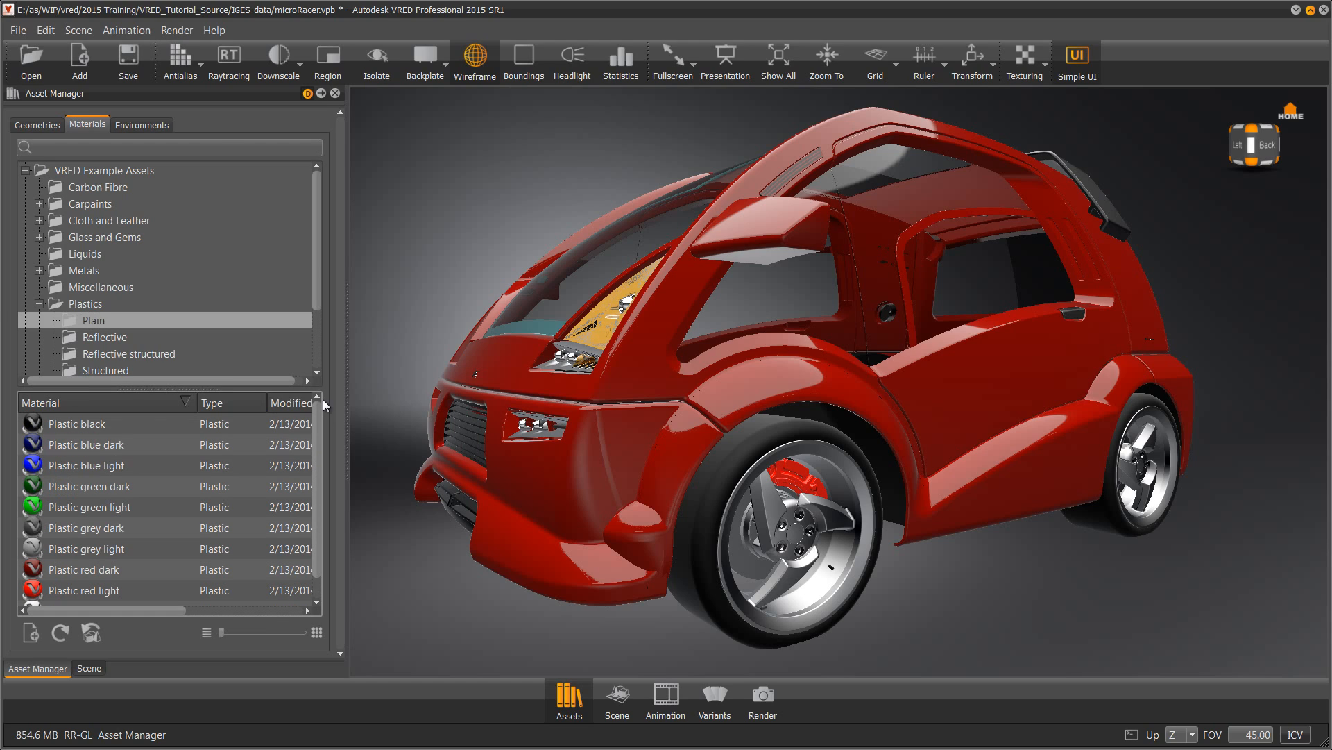